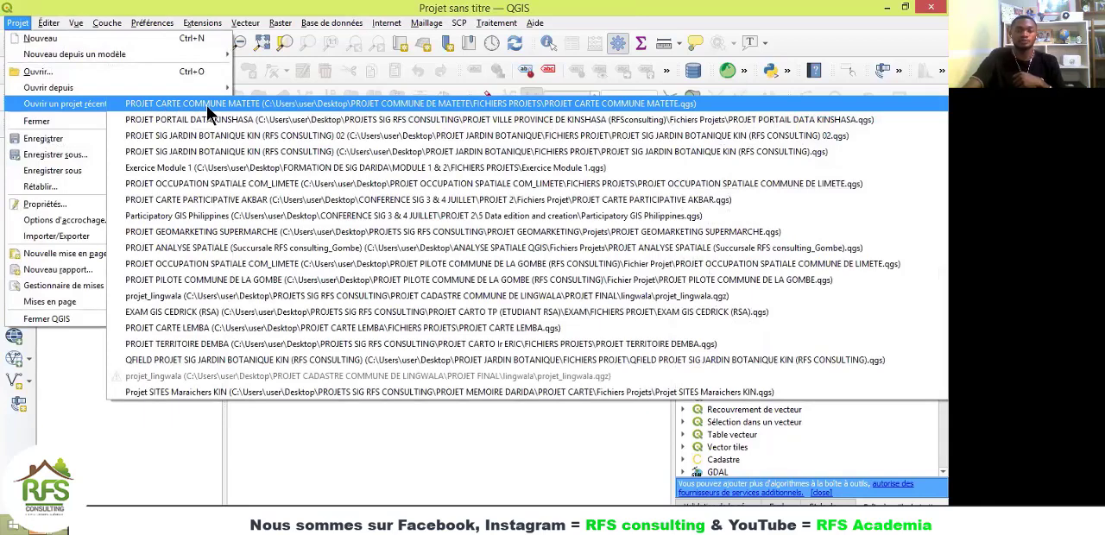
Step: Open the recent project PROJET CARTE COMMUNE MATETE and look over its neighbourhood map
{"action": "left_click", "coordinate": [207, 105]}
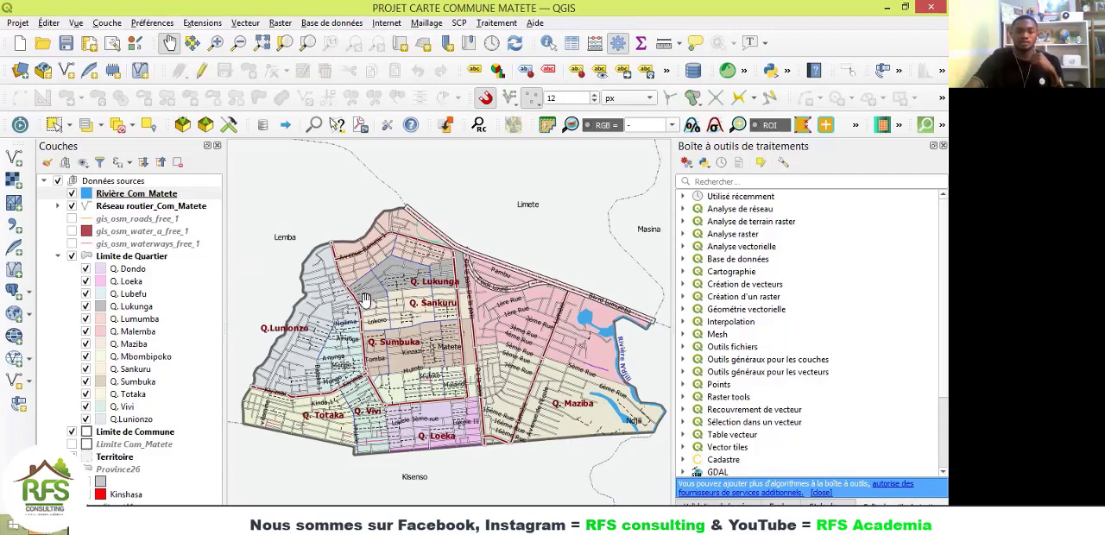
{"action": "scroll", "coordinate": [344, 305], "scroll_direction": "up", "scroll_amount": 3}
{"action": "scroll", "coordinate": [344, 305], "scroll_direction": "down", "scroll_amount": 2}
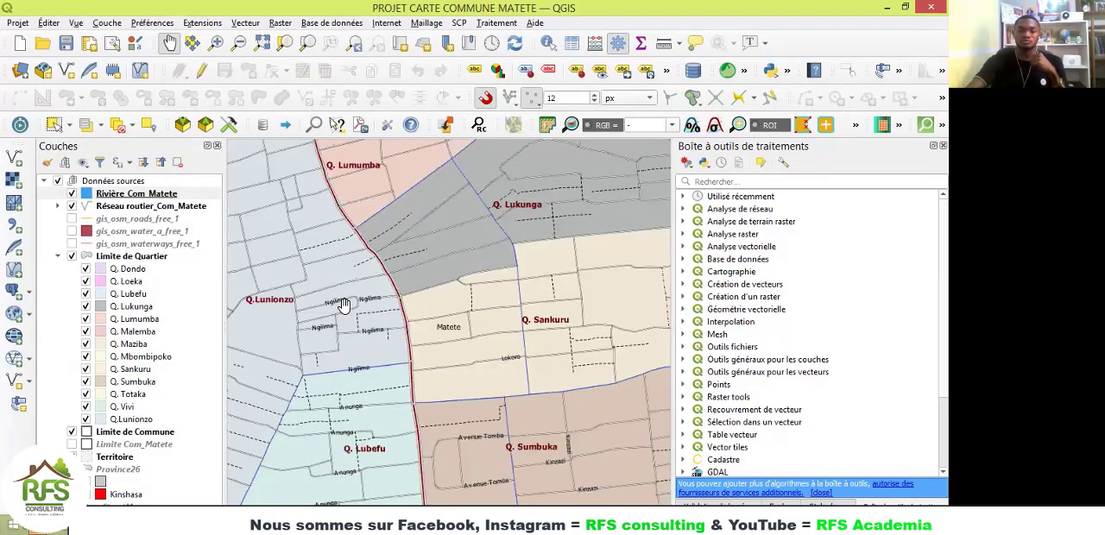
{"action": "scroll", "coordinate": [344, 305], "scroll_direction": "down", "scroll_amount": 2}
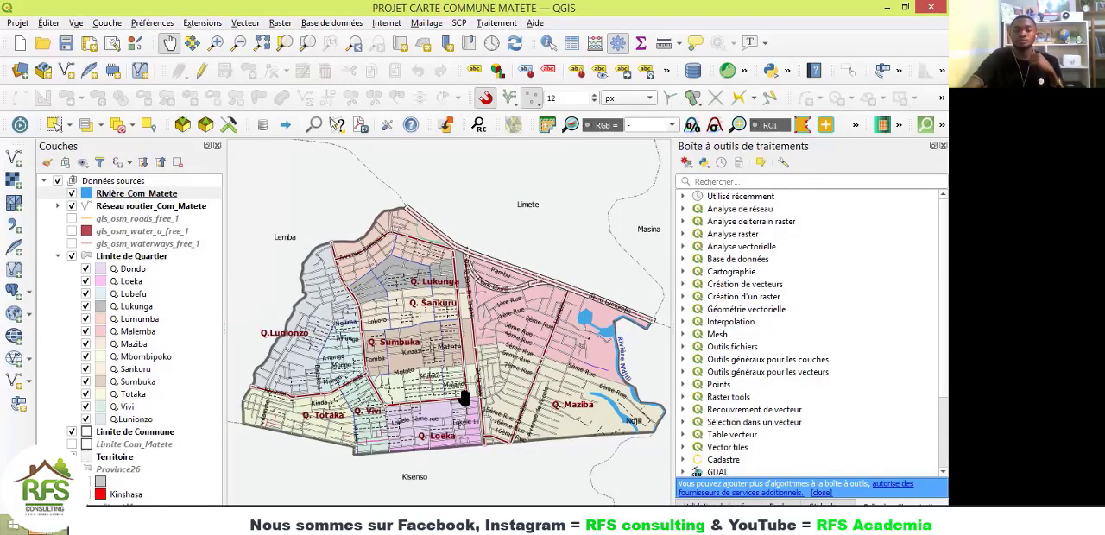
{"action": "left_click_drag", "start_coordinate": [464, 399], "coordinate": [466, 401]}
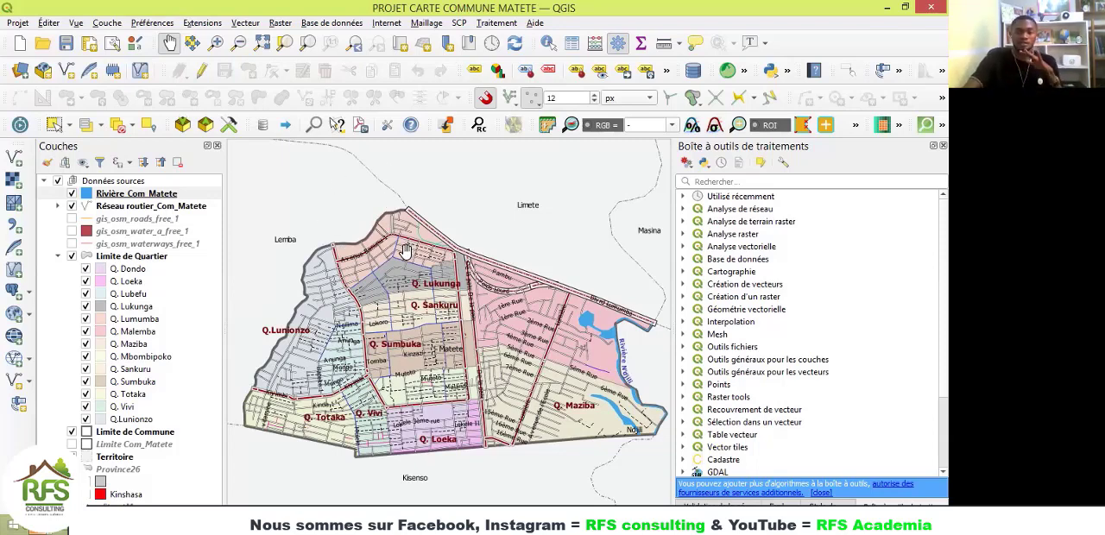
{"action": "left_click_drag", "start_coordinate": [406, 251], "coordinate": [404, 253]}
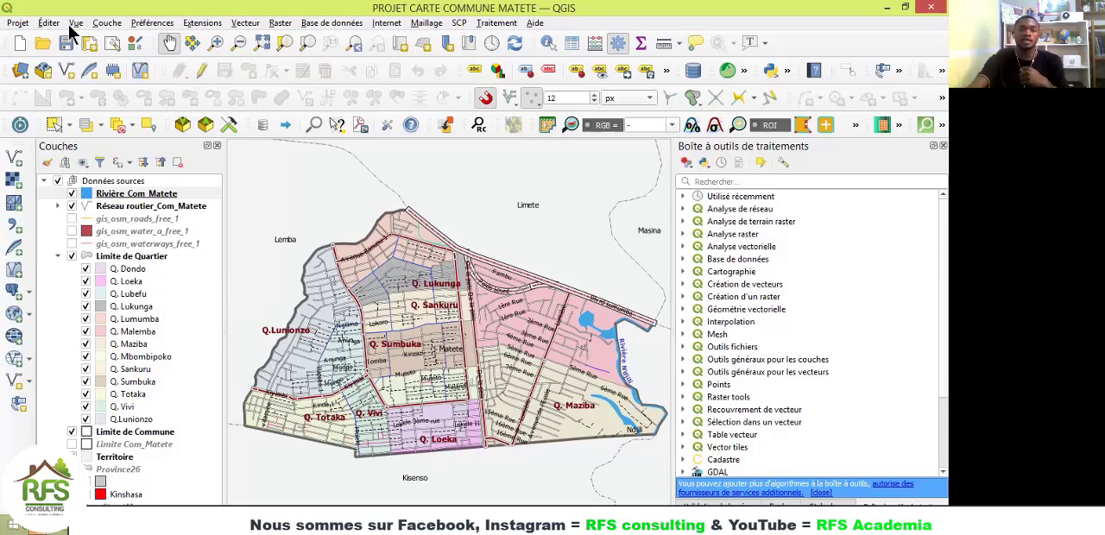
{"action": "left_click", "coordinate": [17, 24]}
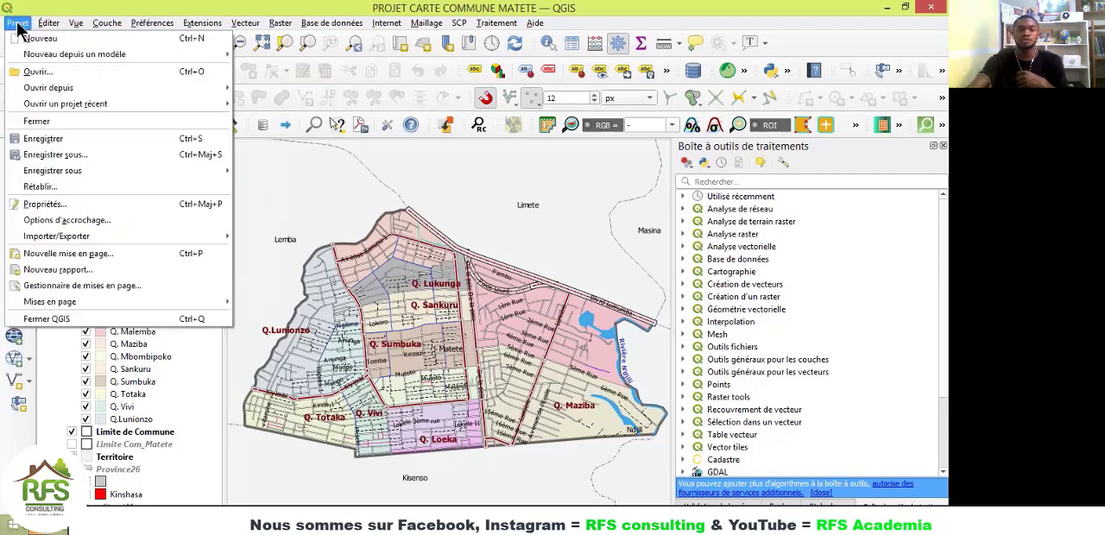
{"action": "left_click", "coordinate": [74, 259]}
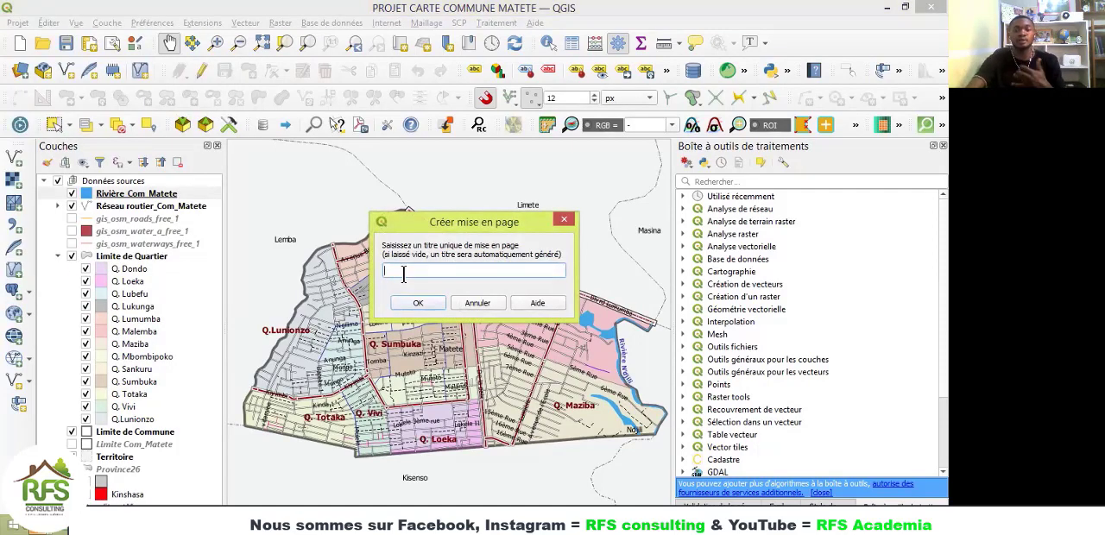
{"action": "left_click", "coordinate": [565, 222]}
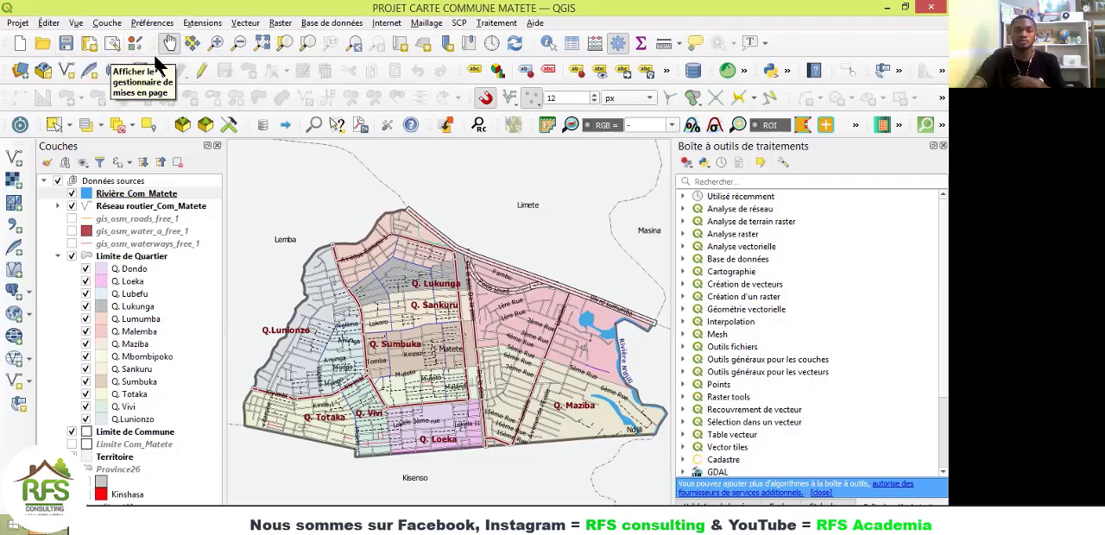
{"action": "left_click", "coordinate": [90, 50]}
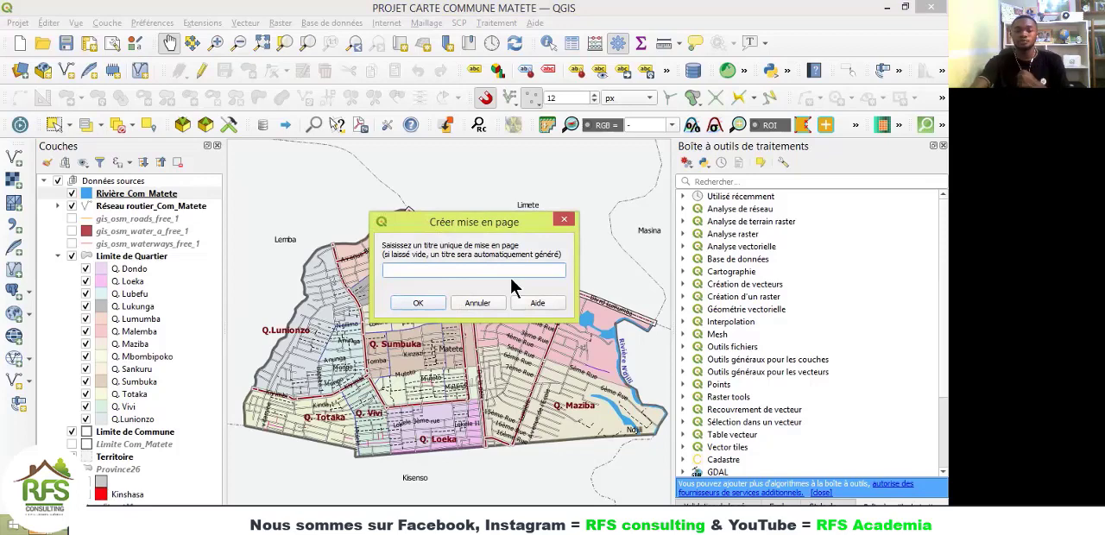
{"action": "left_click", "coordinate": [562, 221]}
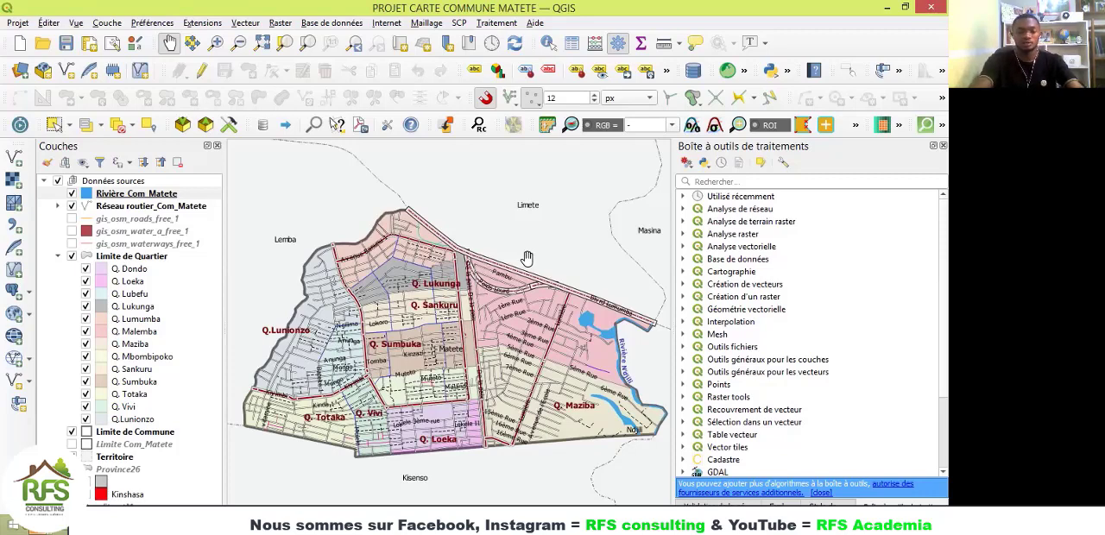
Step: Create a new print layout titled "Carte Commune de Matete" and show its full page
{"action": "key", "text": "ctrl+p"}
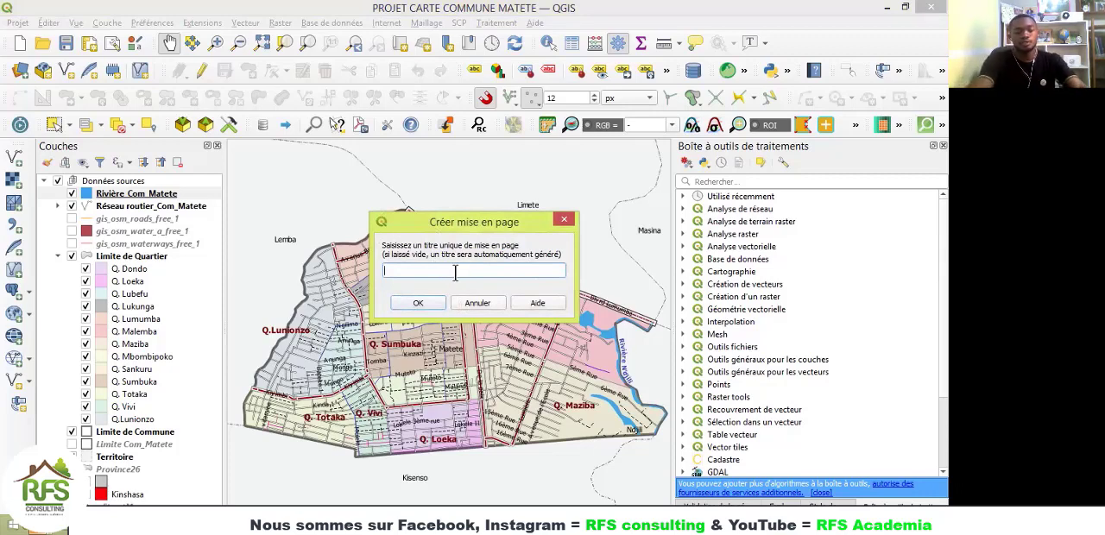
{"action": "type", "text": "Carte d"}
{"action": "key", "text": "BackSpace"}
{"action": "type", "text": "C"}
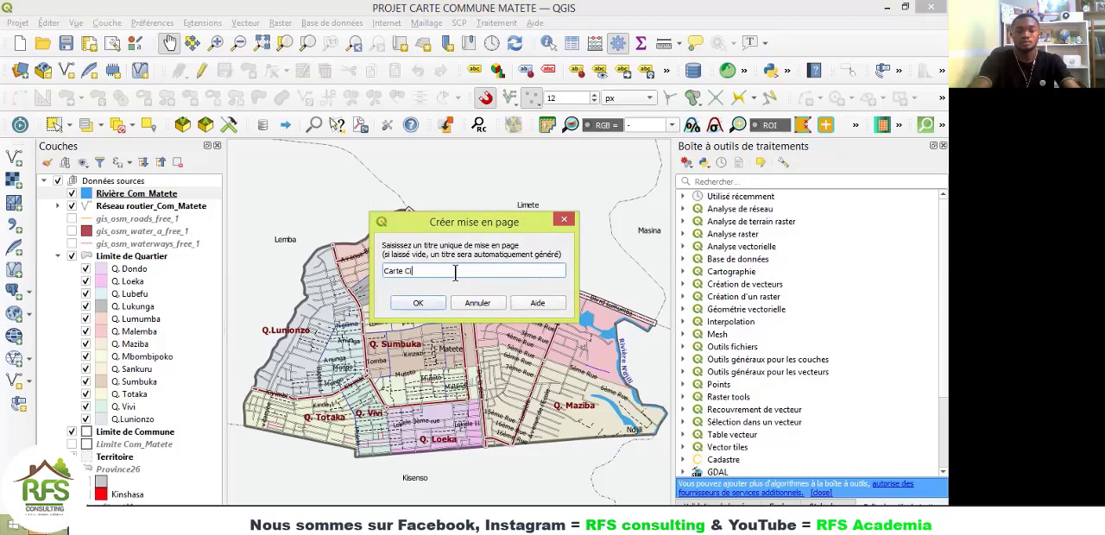
{"action": "type", "text": "iommune de Matetr"}
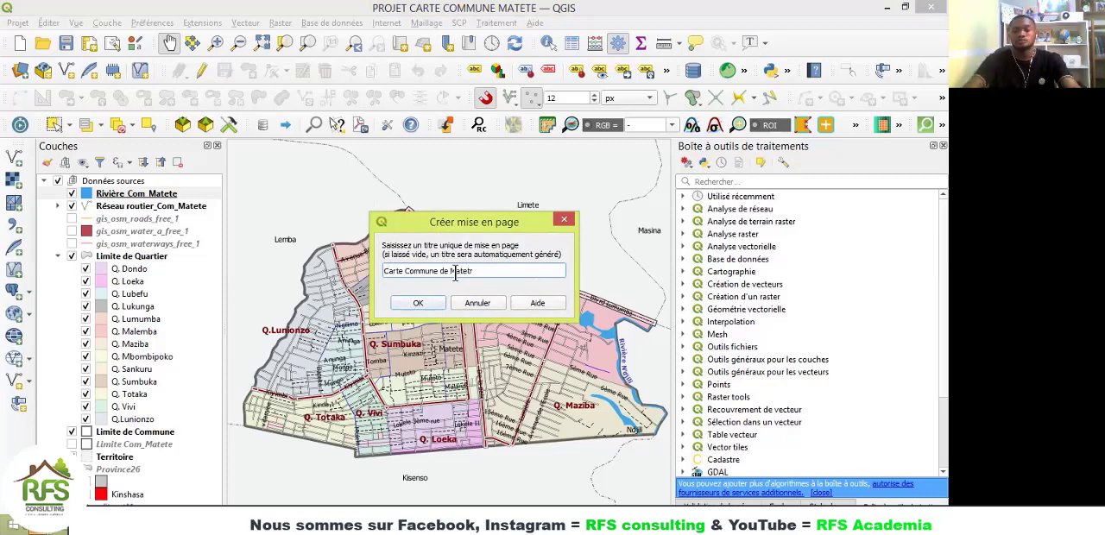
{"action": "left_click", "coordinate": [413, 307]}
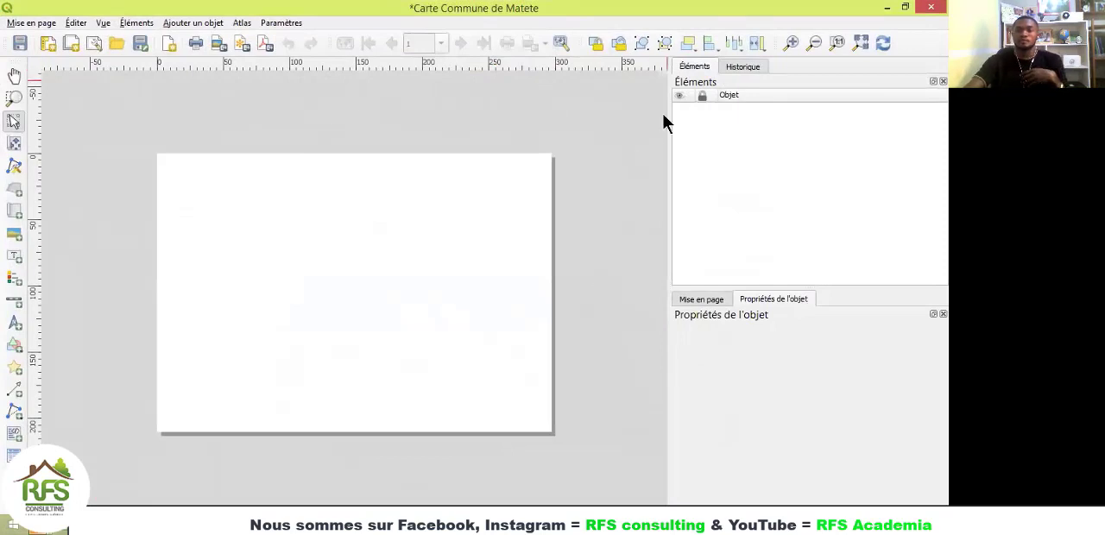
{"action": "left_click", "coordinate": [860, 45]}
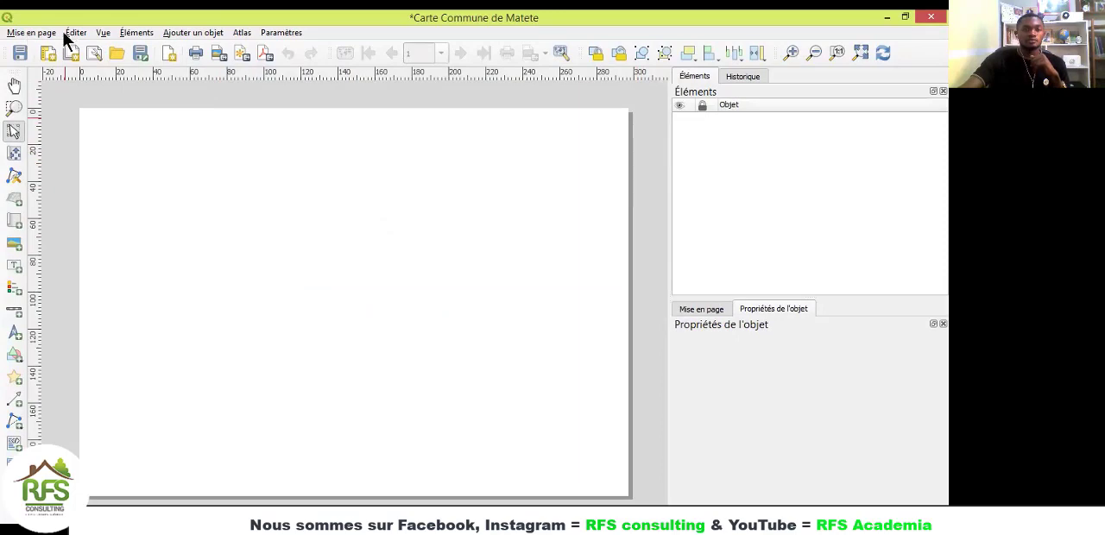
Step: Open the existing layout Carte Commune Matete from the layout manager to examine the finished map, and return to the blank layout
{"action": "left_click", "coordinate": [37, 36]}
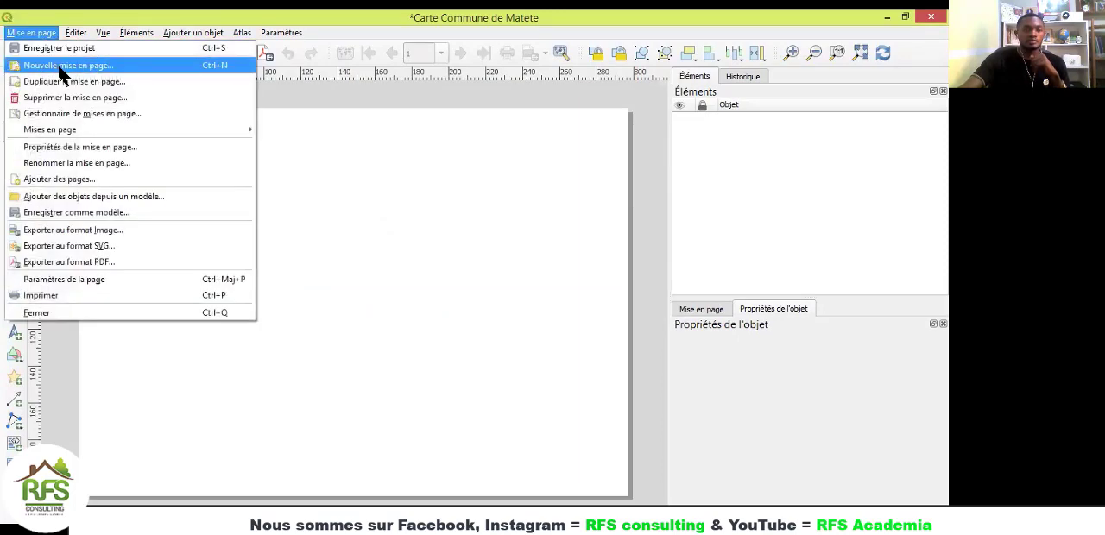
{"action": "left_click", "coordinate": [86, 113]}
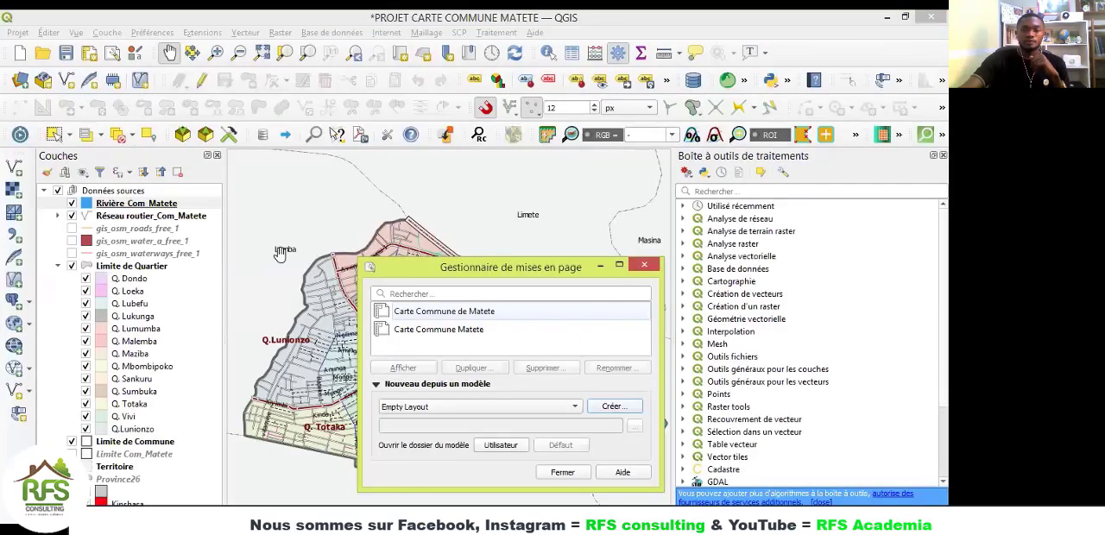
{"action": "left_click", "coordinate": [440, 330]}
{"action": "left_click", "coordinate": [406, 368]}
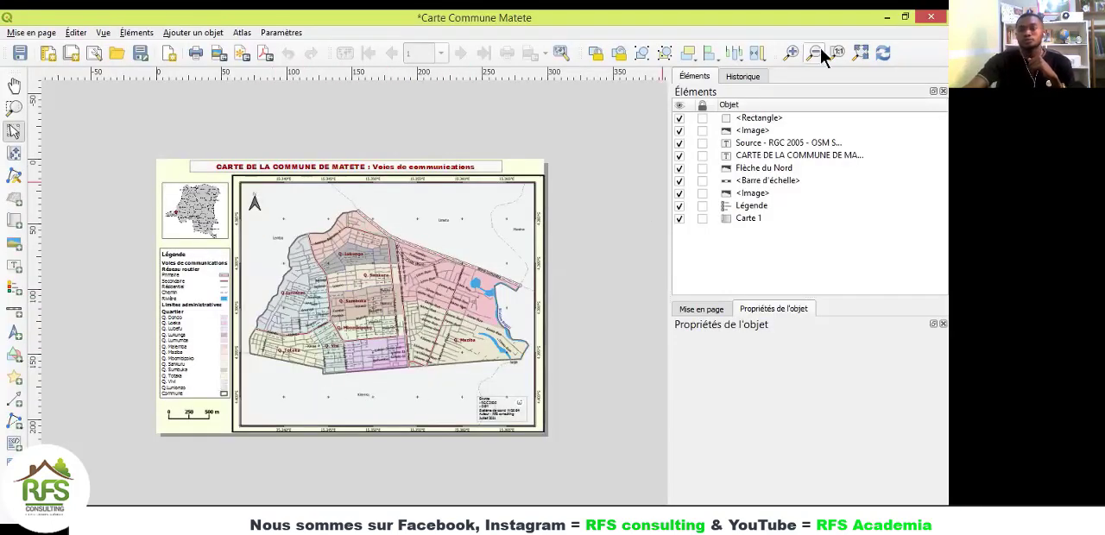
{"action": "left_click", "coordinate": [860, 53]}
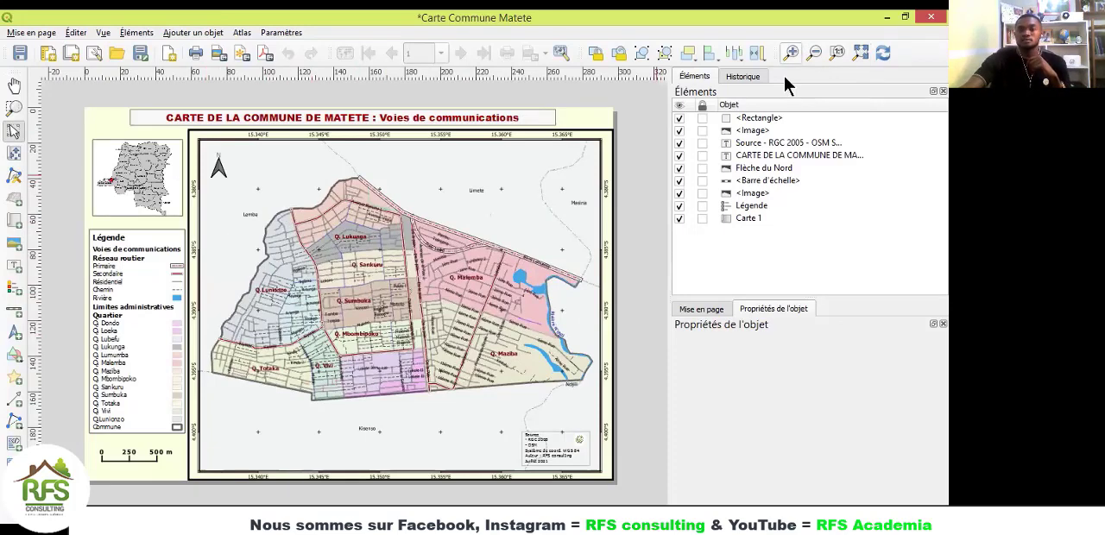
{"action": "left_click", "coordinate": [889, 17]}
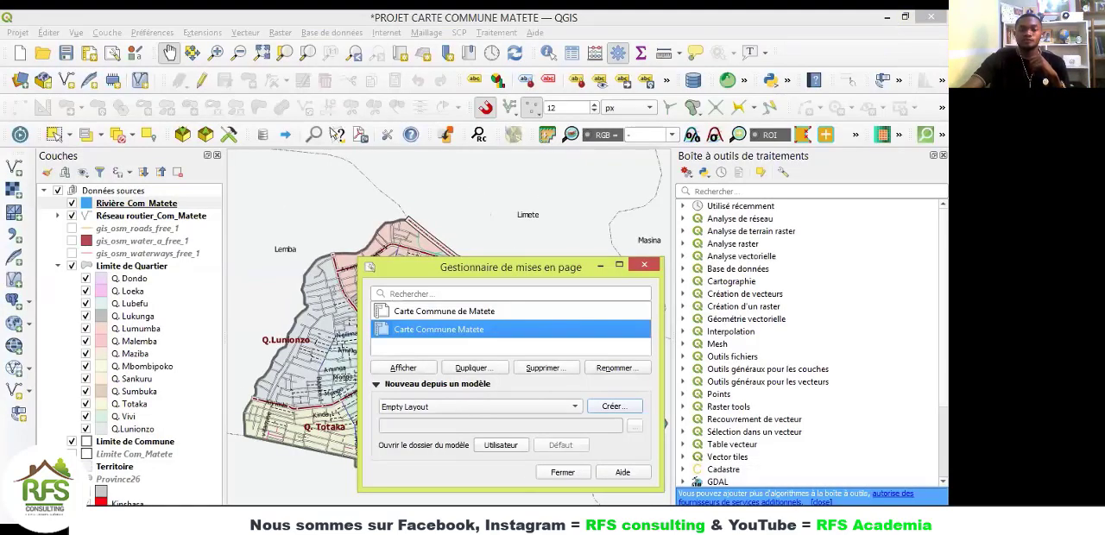
{"action": "left_click", "coordinate": [663, 521]}
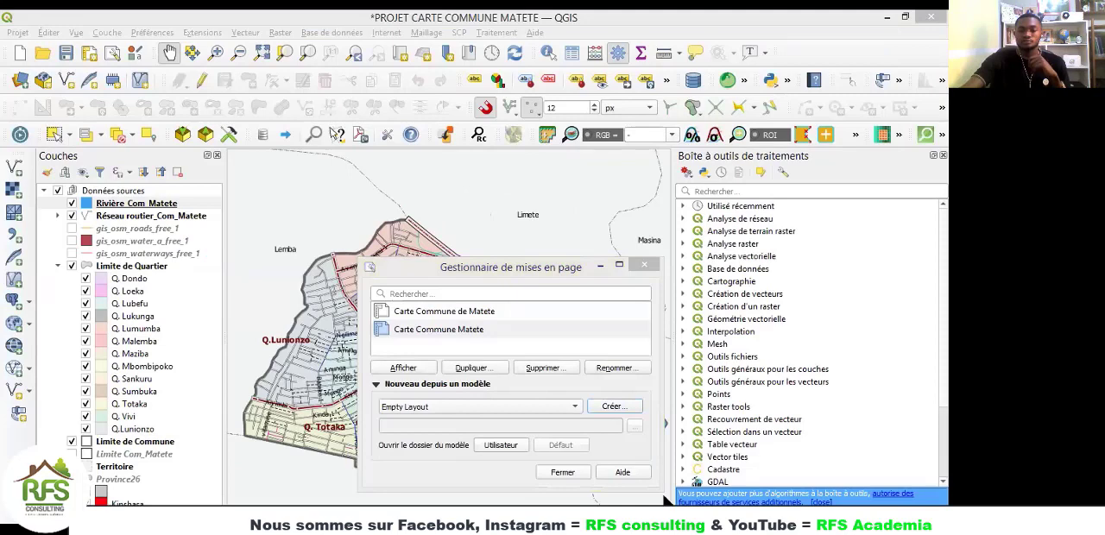
{"action": "left_click", "coordinate": [664, 496]}
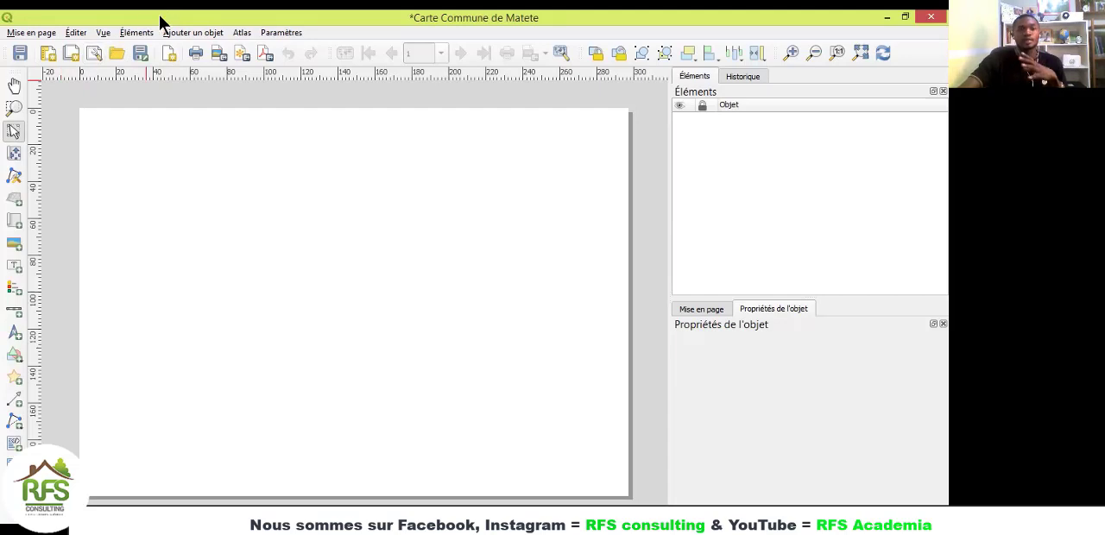
{"action": "left_click", "coordinate": [28, 32]}
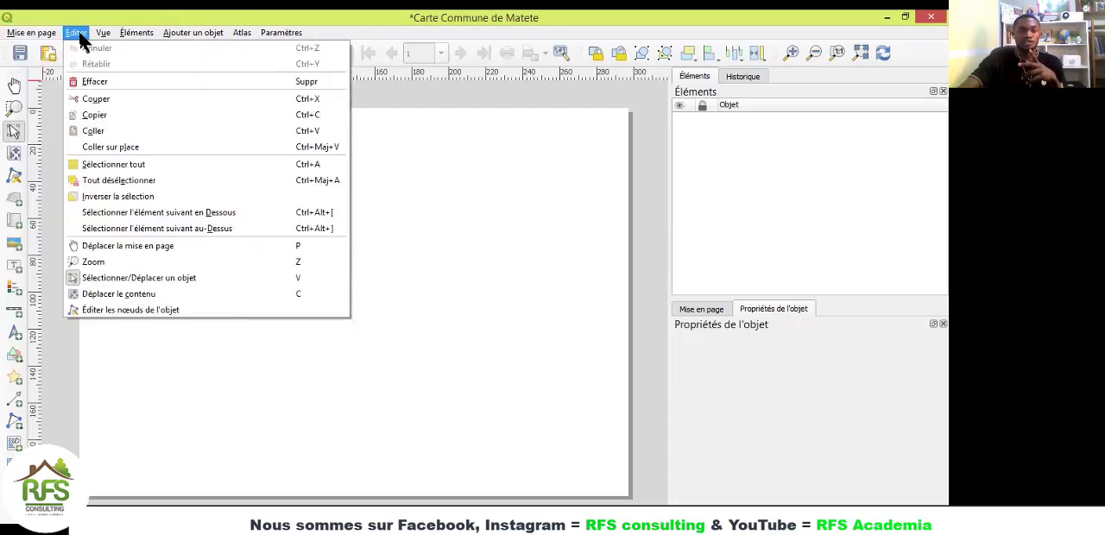
{"action": "mouse_move", "coordinate": [194, 32]}
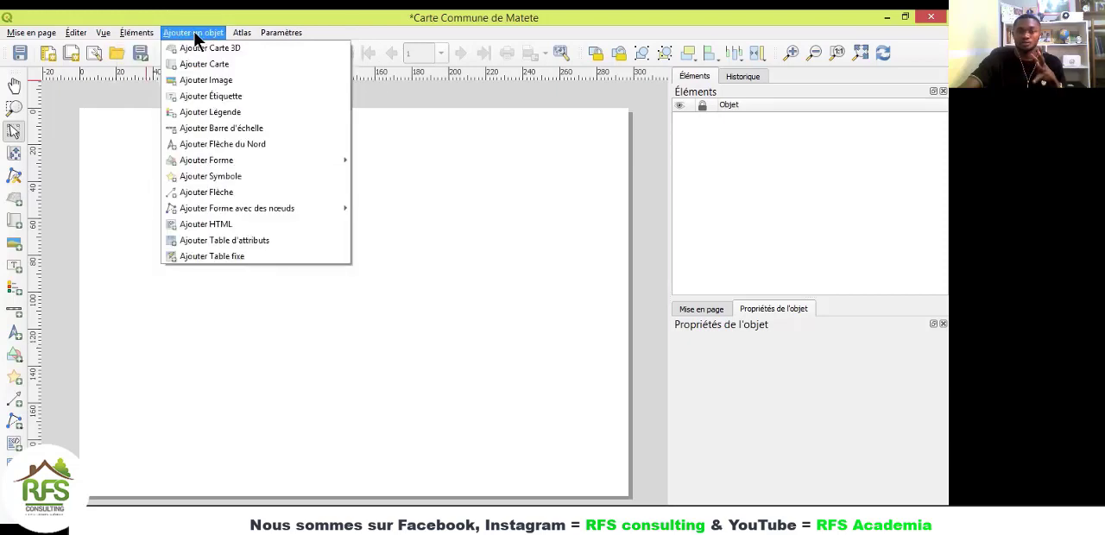
{"action": "mouse_move", "coordinate": [31, 33]}
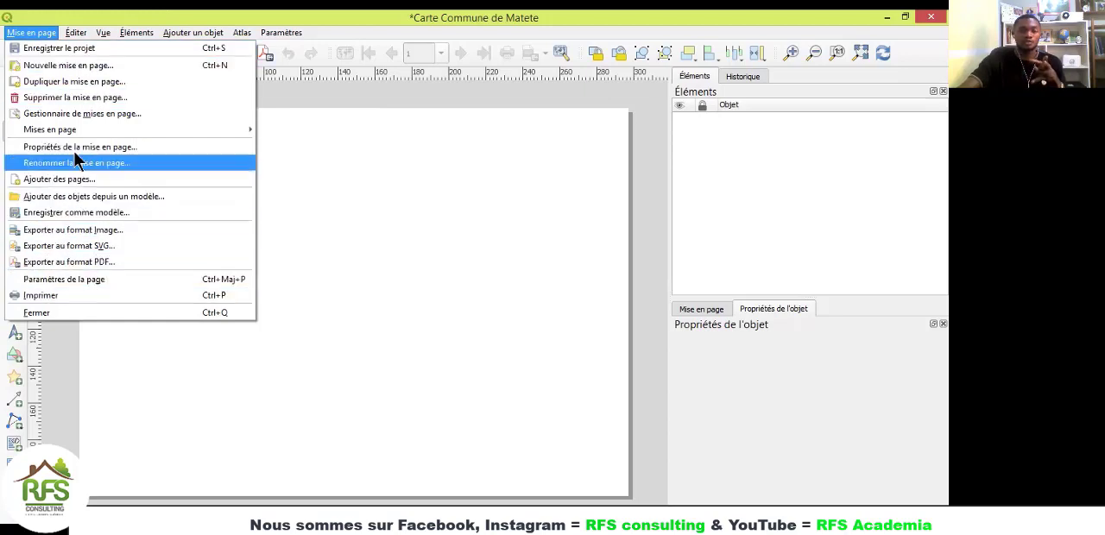
{"action": "left_click", "coordinate": [43, 17]}
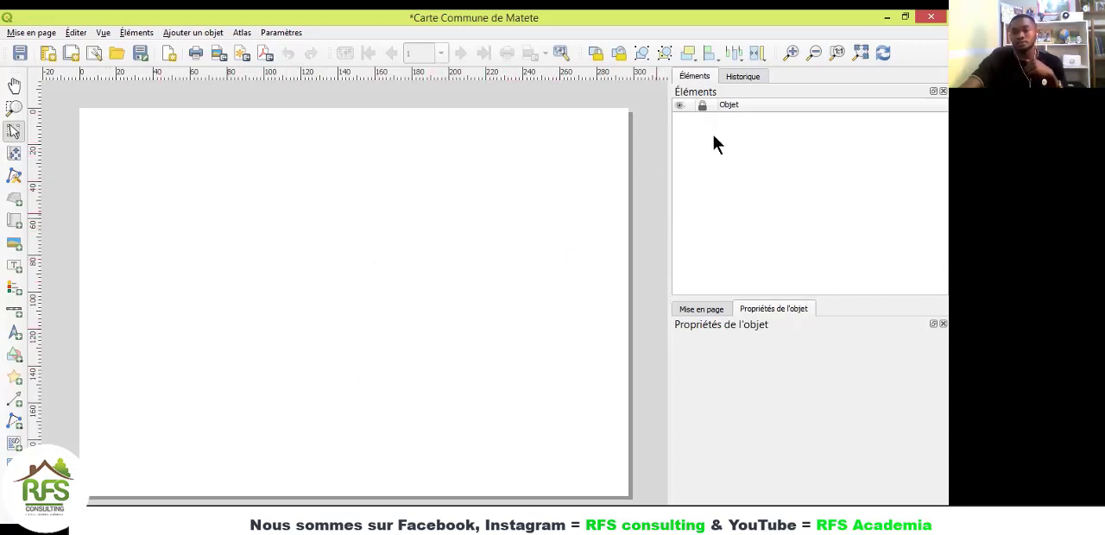
Step: Look over the blank layout's history and its general layout settings
{"action": "left_click", "coordinate": [741, 77]}
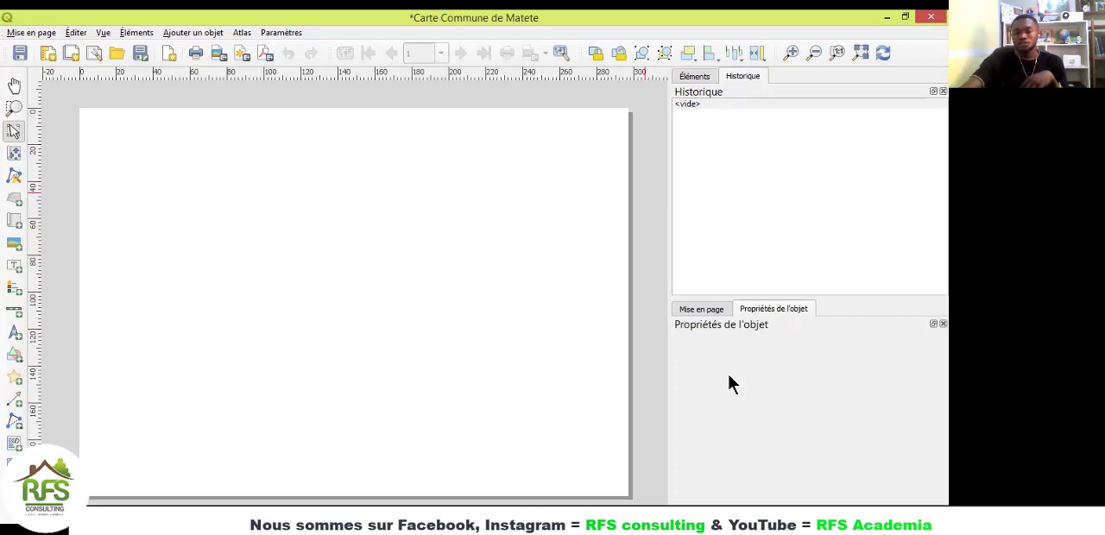
{"action": "left_click", "coordinate": [698, 309]}
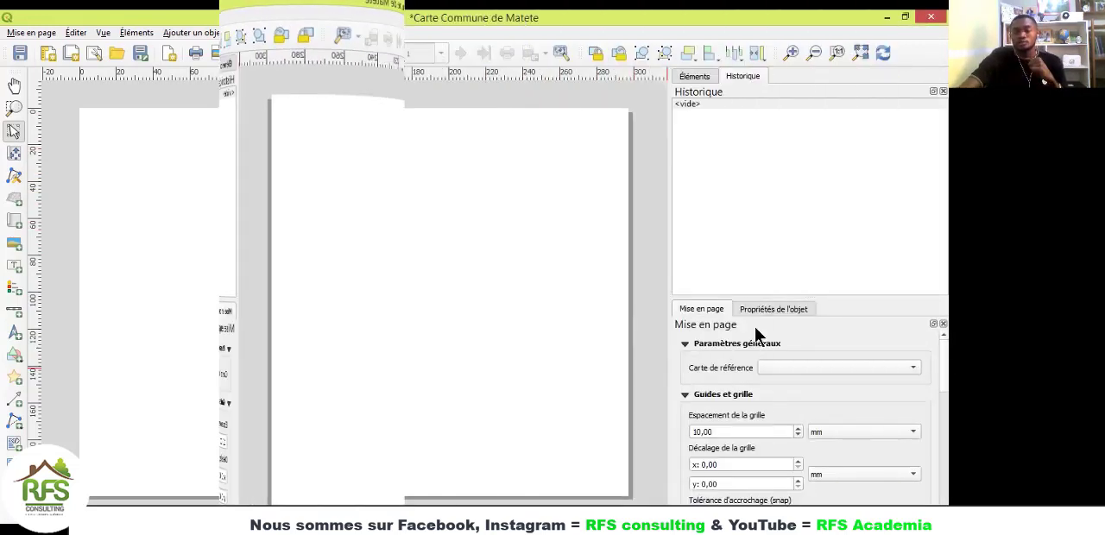
{"action": "left_click", "coordinate": [774, 311]}
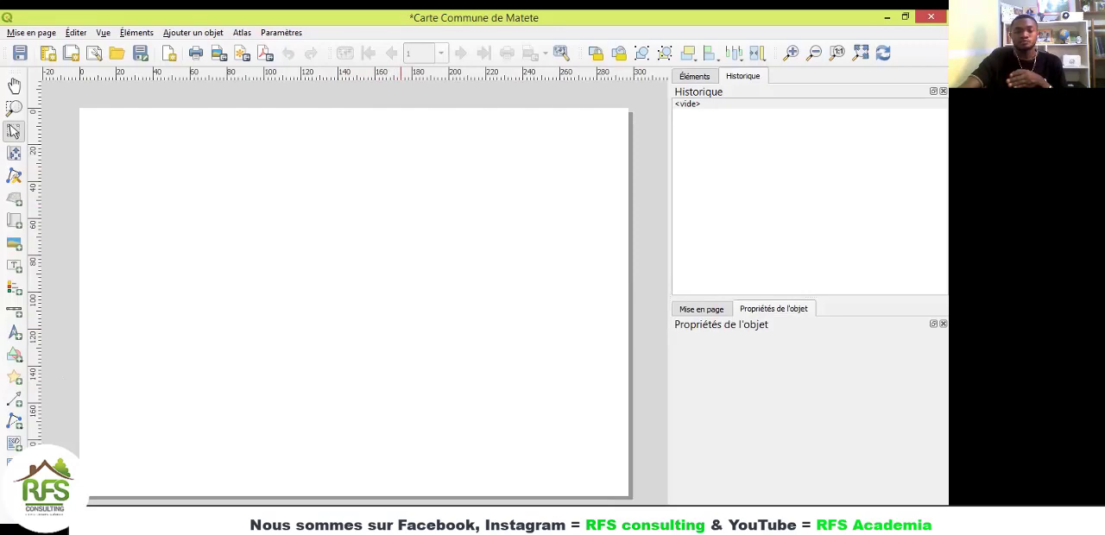
Step: Minimise the layout manager in front of the main map window and return to the blank layout
{"action": "key", "text": "alt+Tab"}
{"action": "left_click", "coordinate": [601, 265]}
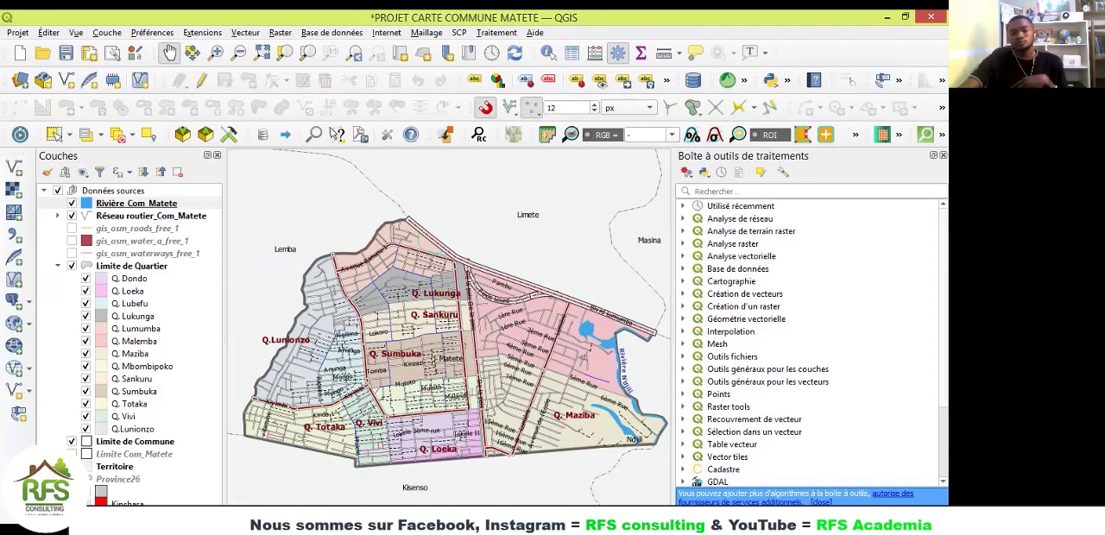
{"action": "key", "text": "alt+Tab"}
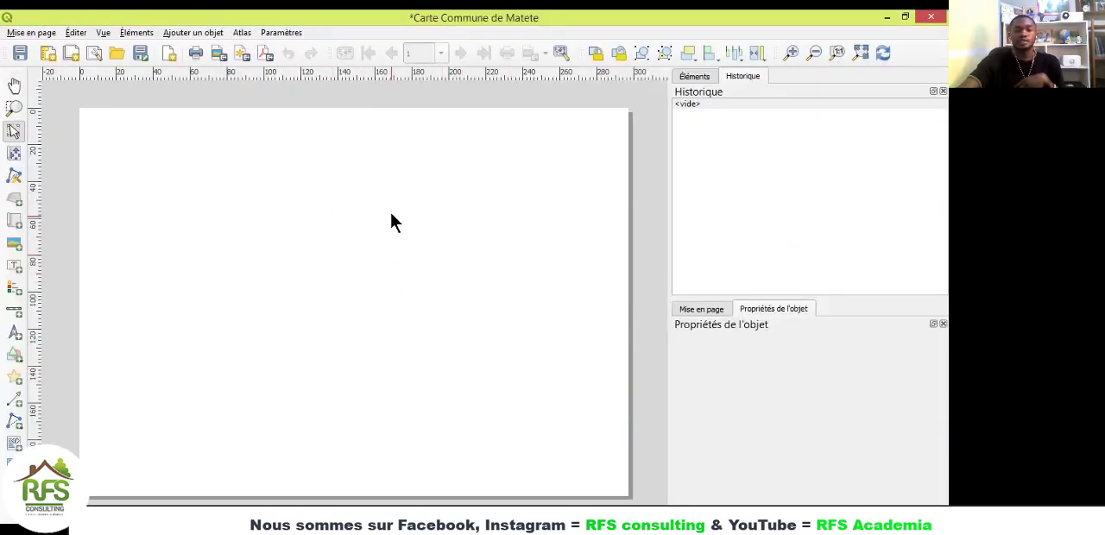
Step: Open the properties of the blank page and choose A4 as its size
{"action": "right_click", "coordinate": [391, 213]}
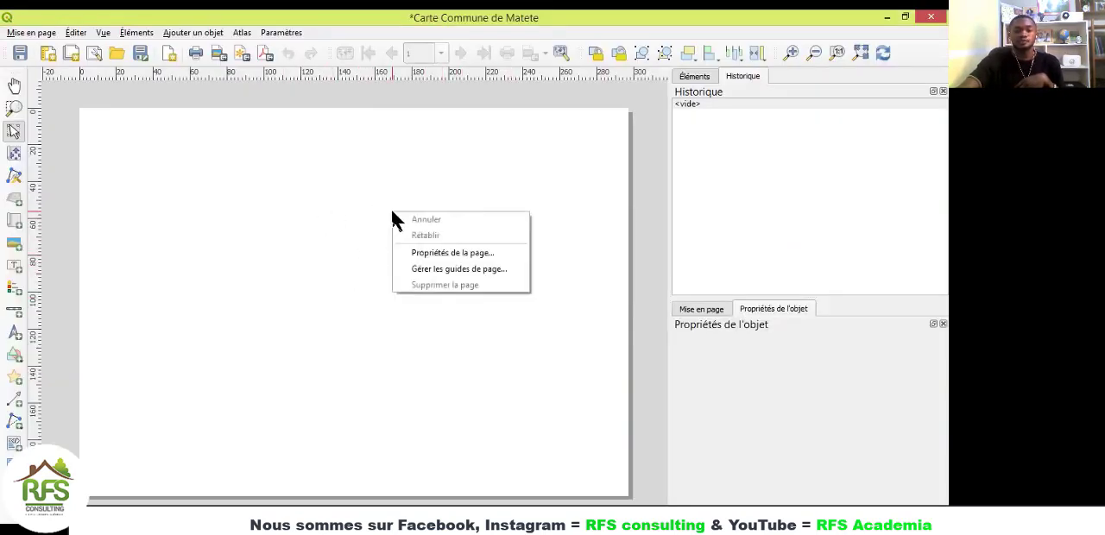
{"action": "left_click", "coordinate": [454, 253]}
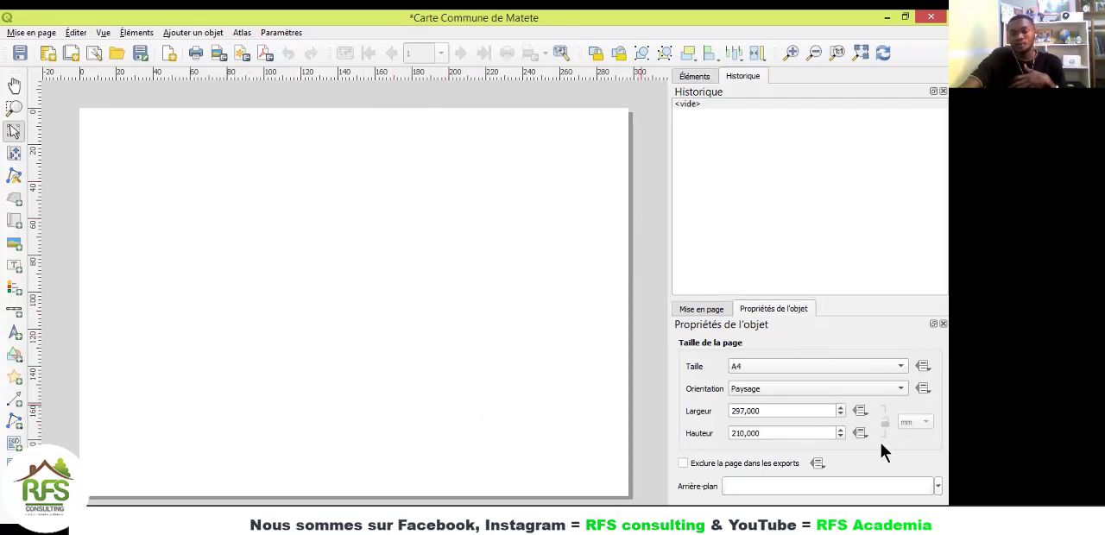
{"action": "left_click", "coordinate": [746, 364]}
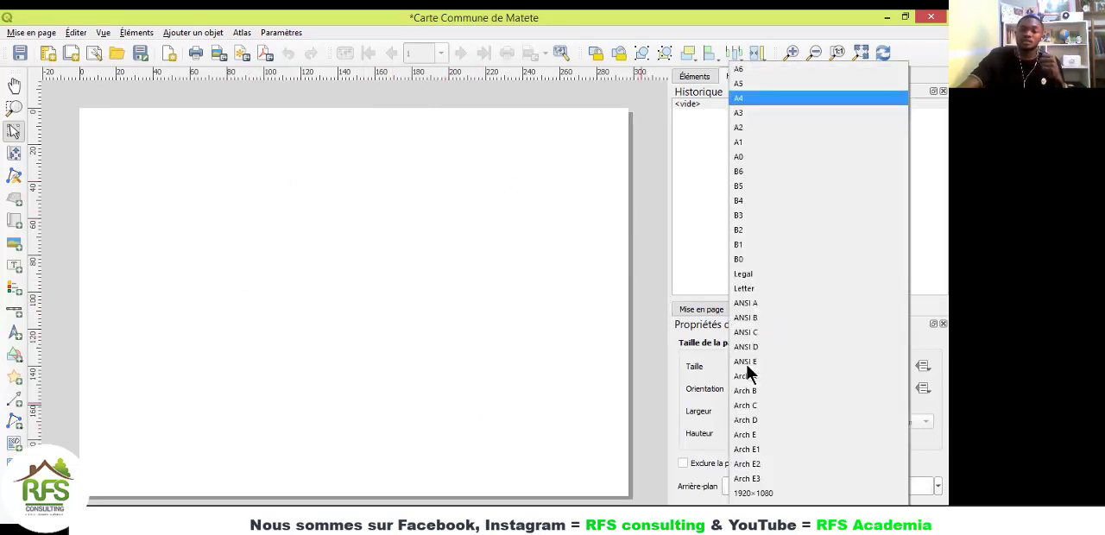
{"action": "left_click", "coordinate": [743, 98]}
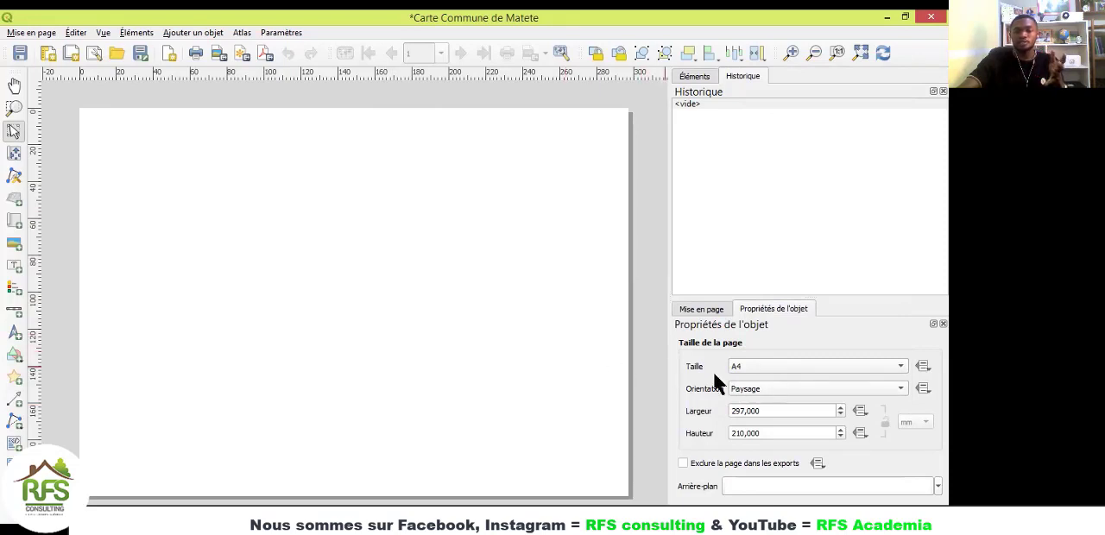
Step: Try the A4 page in Portrait orientation and view the whole sheet
{"action": "left_click", "coordinate": [764, 385]}
{"action": "left_click", "coordinate": [765, 373]}
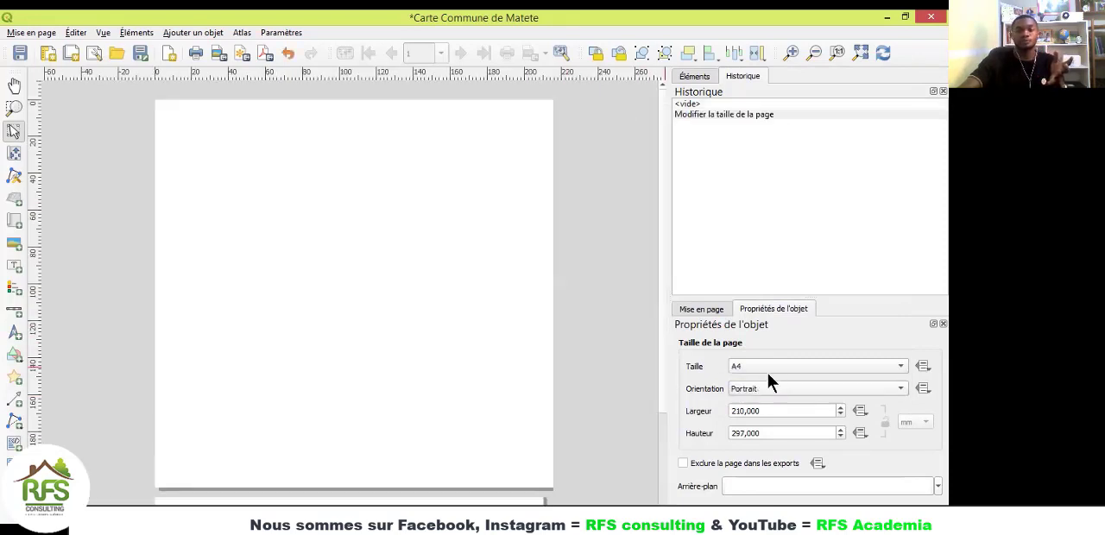
{"action": "left_click", "coordinate": [860, 54]}
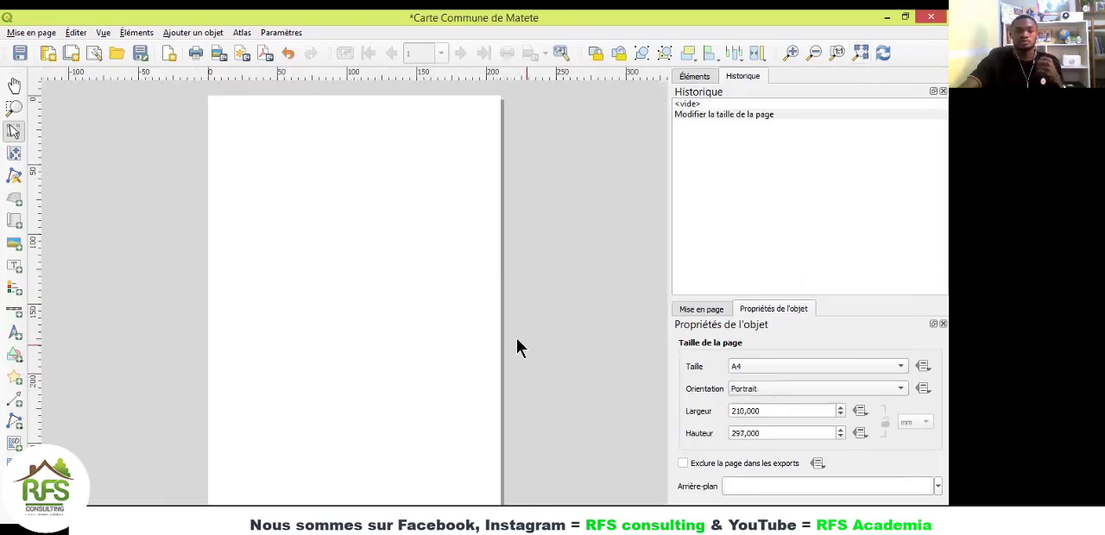
Step: Set the A4 page's orientation to landscape (Paysage) and fit the whole page in view
{"action": "left_click", "coordinate": [747, 394]}
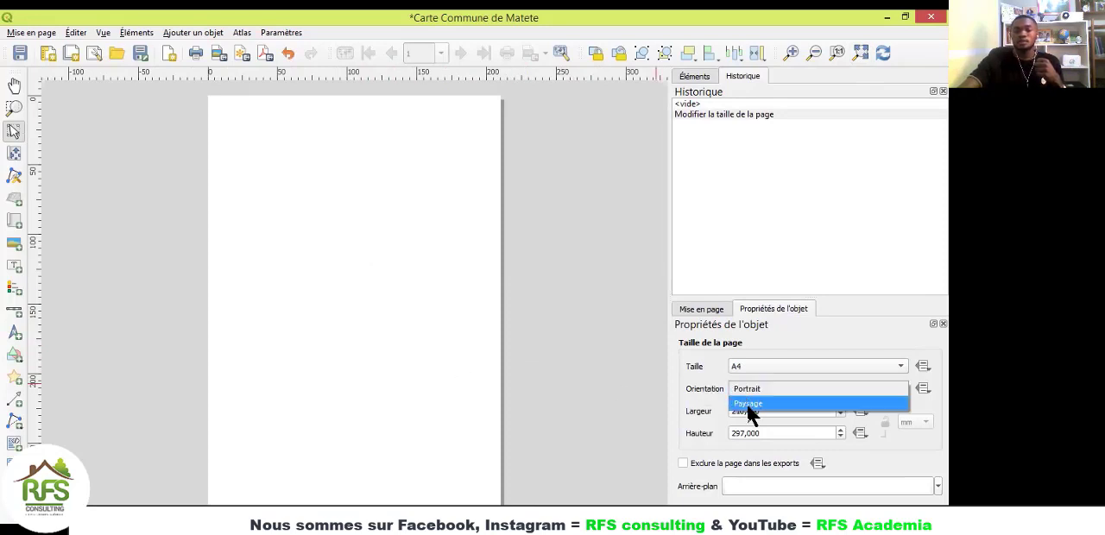
{"action": "left_click", "coordinate": [747, 405]}
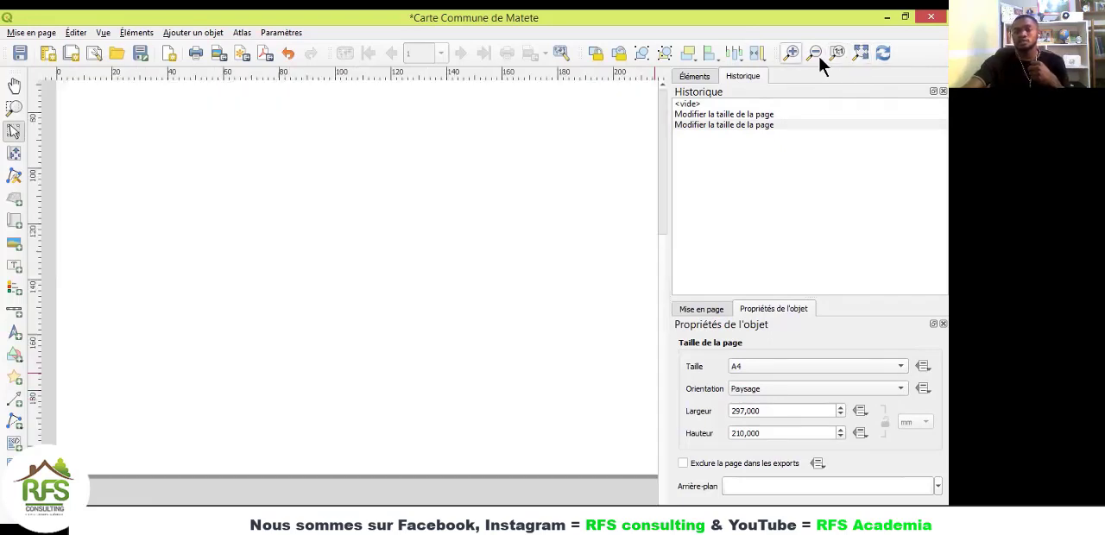
{"action": "left_click", "coordinate": [819, 56]}
{"action": "left_click", "coordinate": [840, 51]}
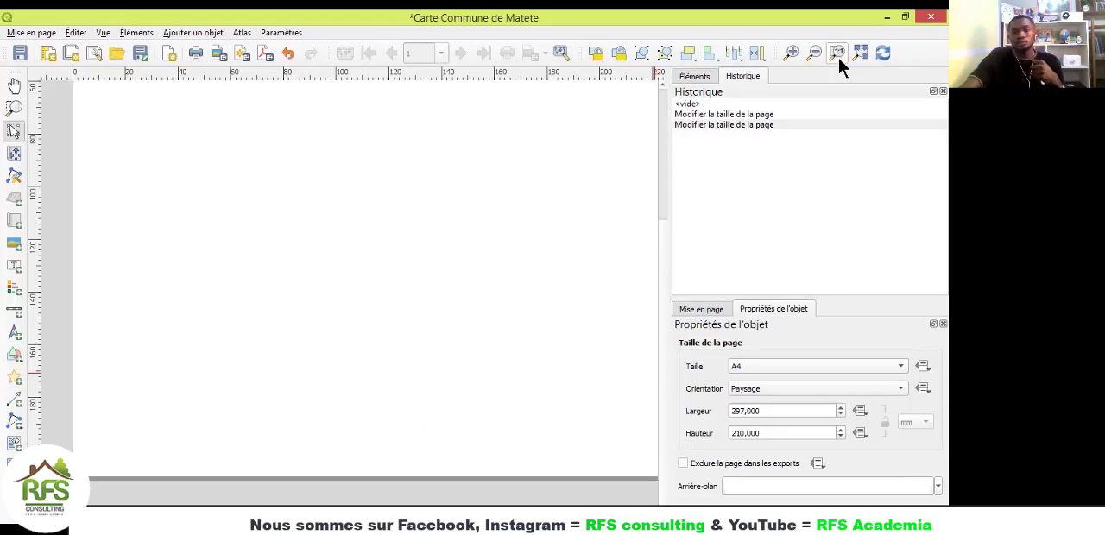
{"action": "left_click", "coordinate": [860, 51]}
{"action": "left_click", "coordinate": [883, 54]}
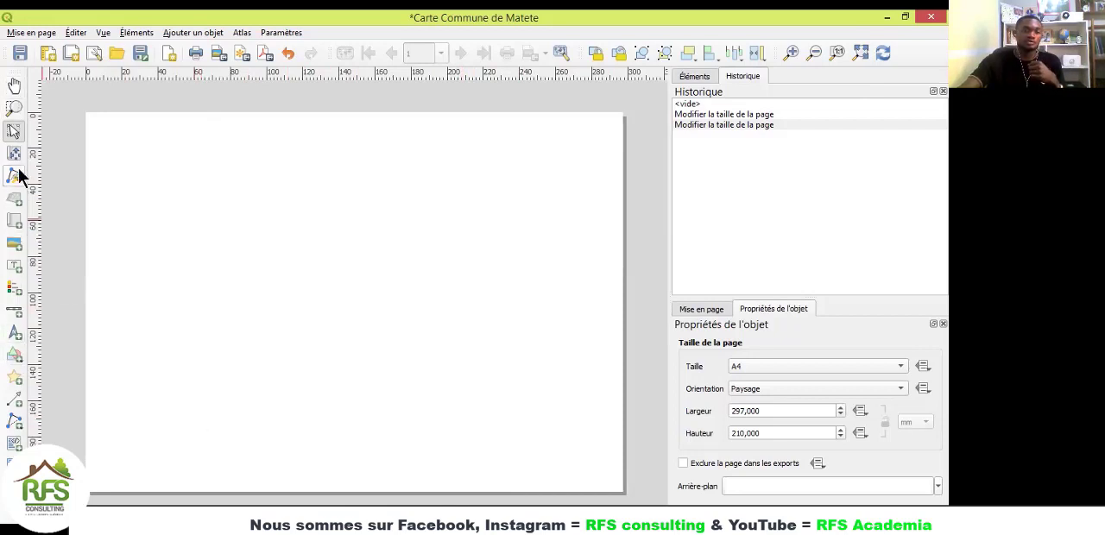
Step: Add a map item from about 80 mm across to near the page's right edge, and widen it slightly to the left
{"action": "left_click", "coordinate": [18, 223]}
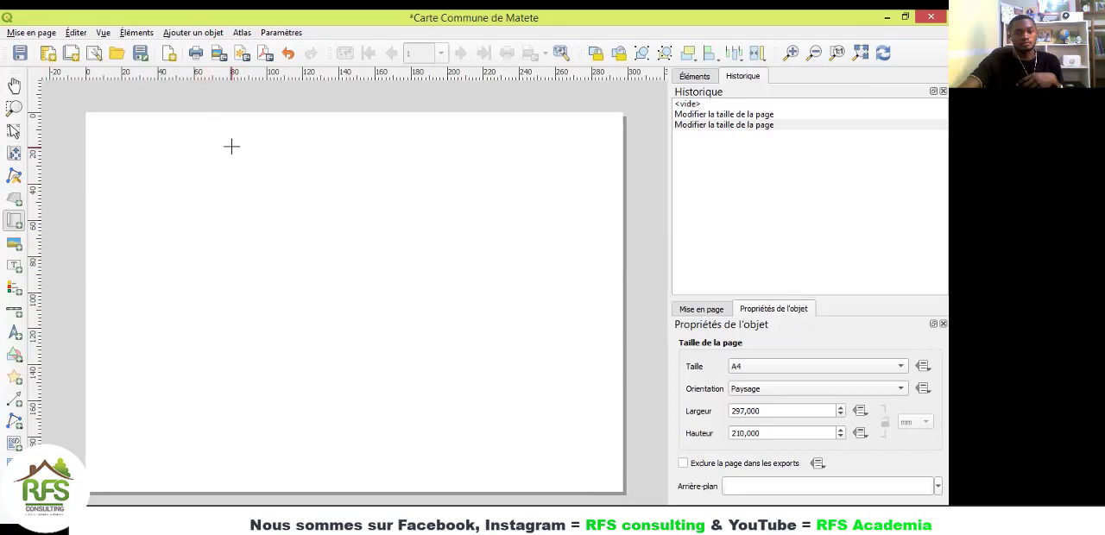
{"action": "left_click_drag", "start_coordinate": [231, 143], "coordinate": [612, 477]}
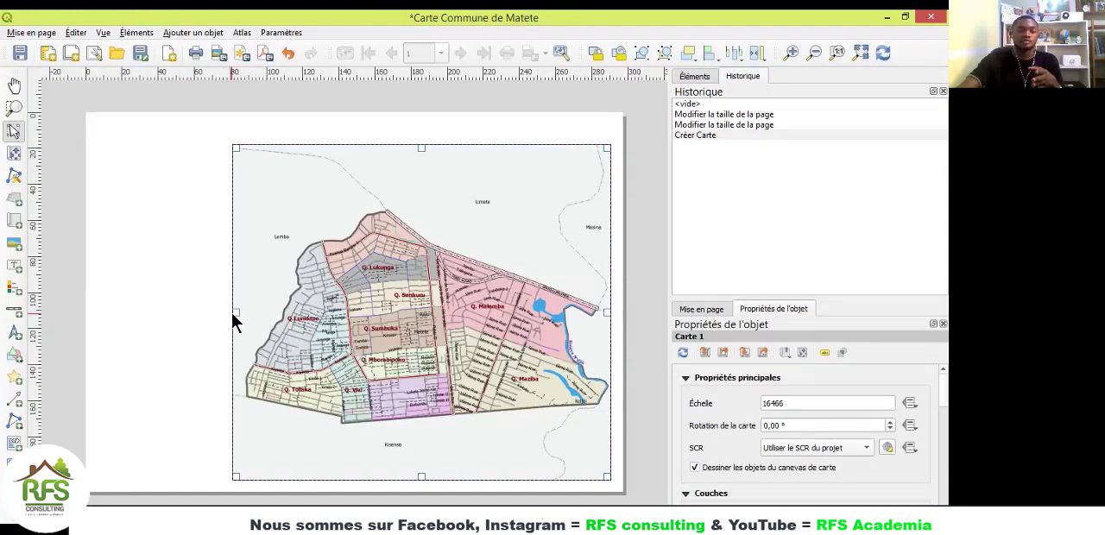
{"action": "left_click_drag", "start_coordinate": [234, 311], "coordinate": [223, 312]}
{"action": "left_click", "coordinate": [183, 311]}
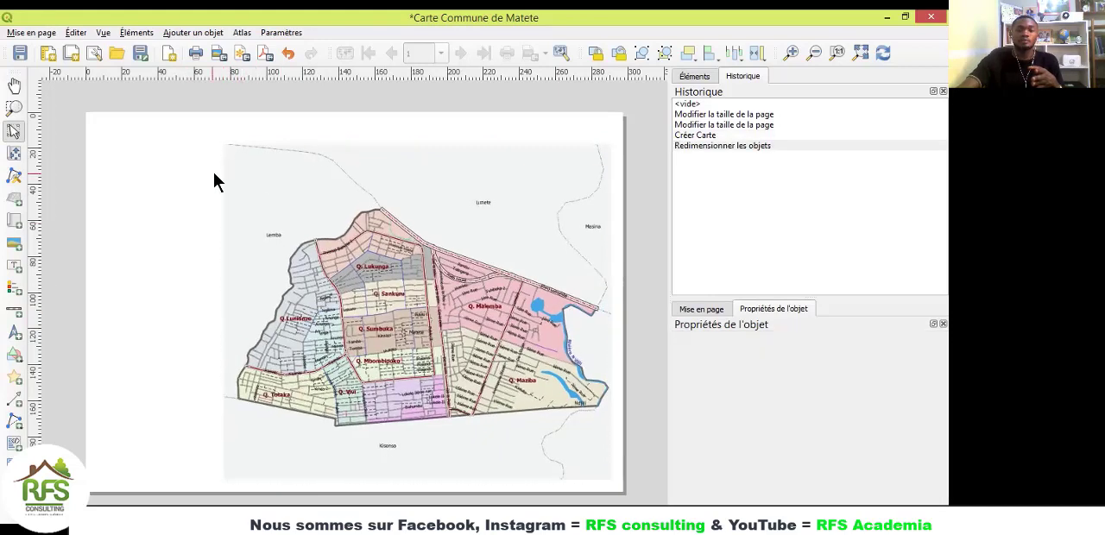
Step: Enable the frame (Cadre) around the map item with a thickness of 0,50 mm
{"action": "left_click", "coordinate": [323, 324]}
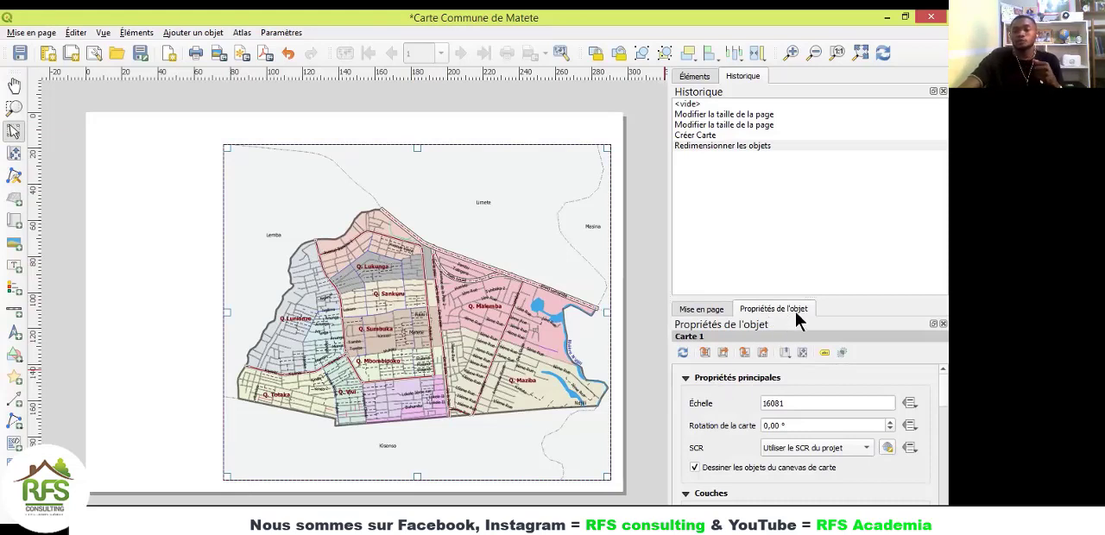
{"action": "scroll", "coordinate": [926, 387], "scroll_direction": "down", "scroll_amount": 2}
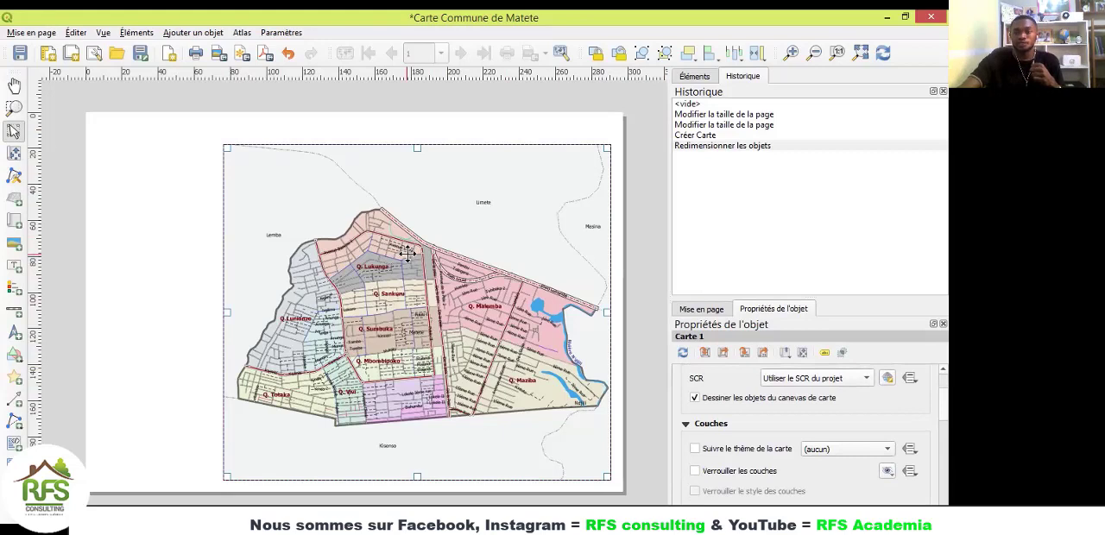
{"action": "scroll", "coordinate": [925, 410], "scroll_direction": "down", "scroll_amount": 6}
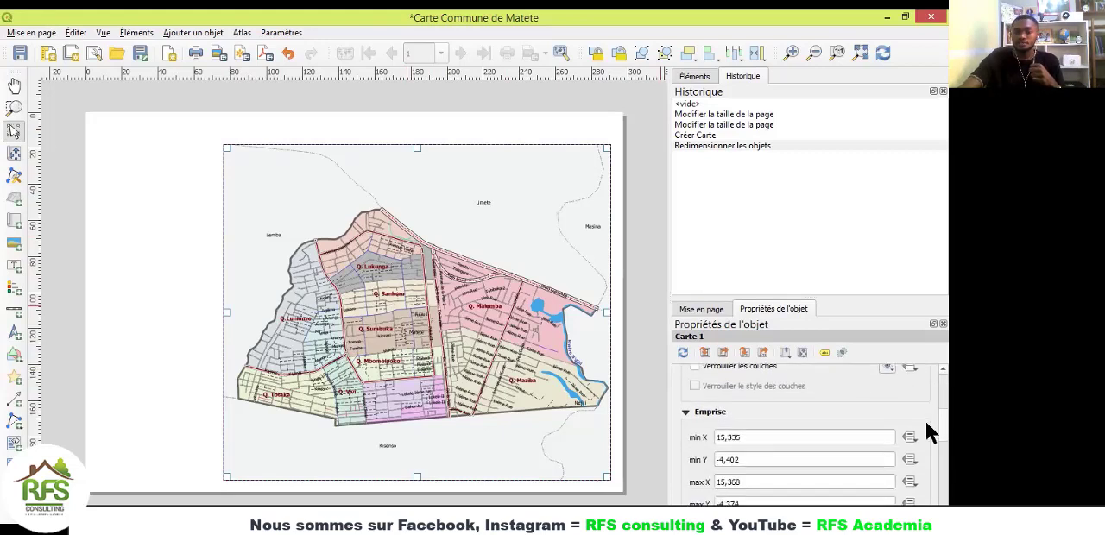
{"action": "scroll", "coordinate": [929, 469], "scroll_direction": "down", "scroll_amount": 1}
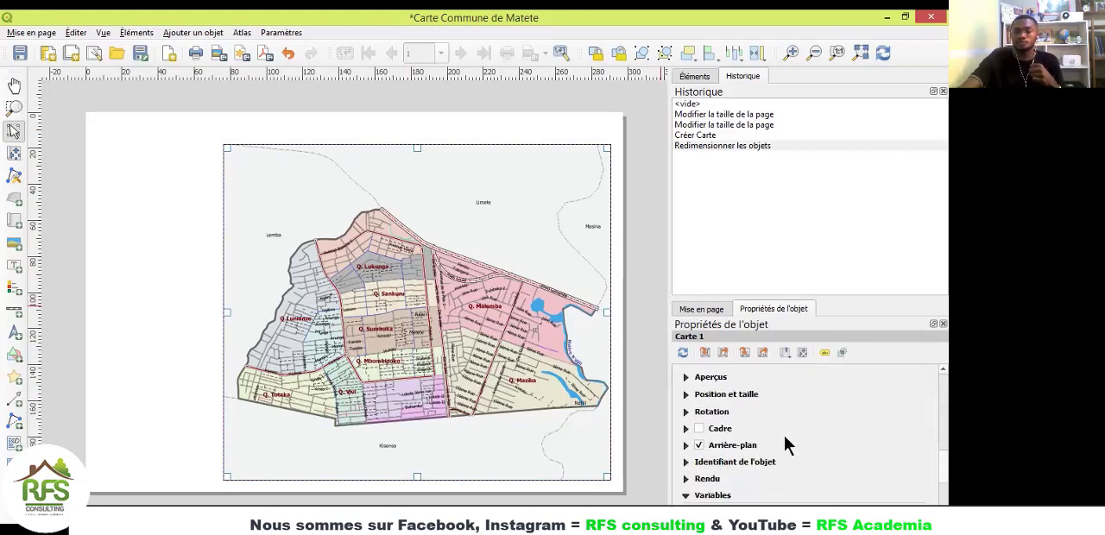
{"action": "left_click", "coordinate": [700, 429]}
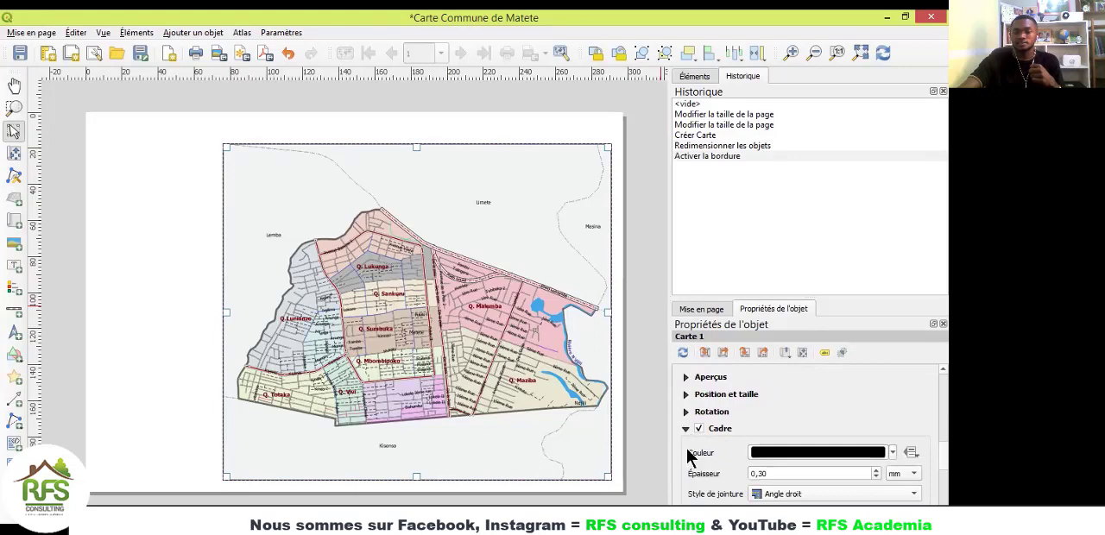
{"action": "left_click", "coordinate": [878, 470]}
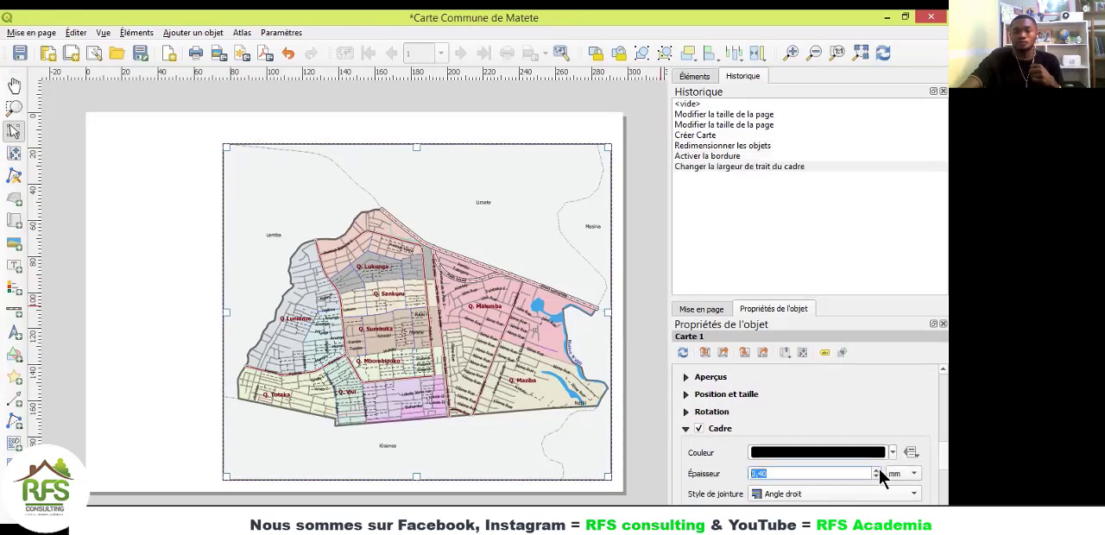
{"action": "left_click", "coordinate": [163, 273]}
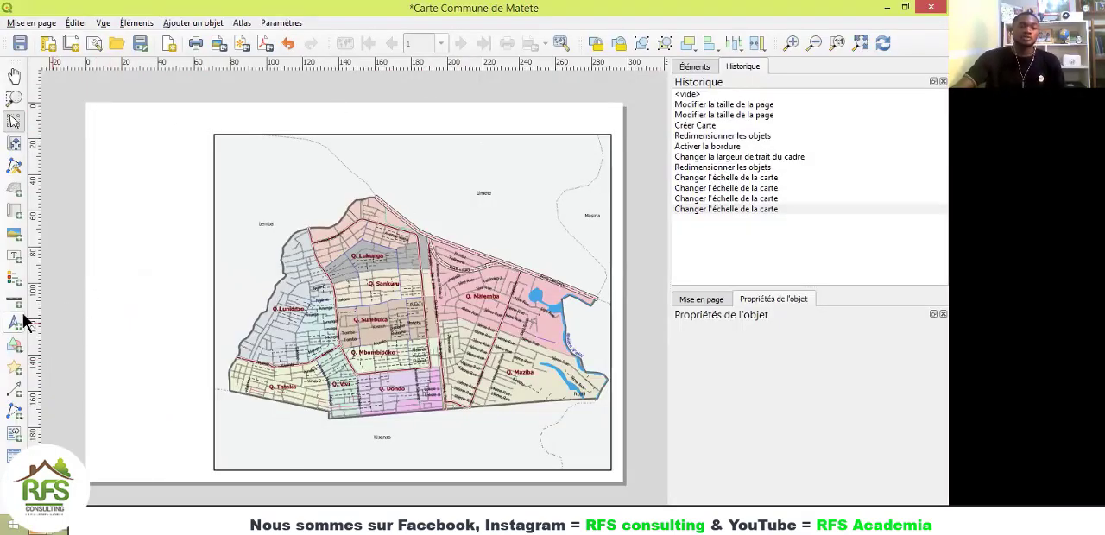
Step: Add a label about 257 mm by 10 mm above the map with the text "CARTE DE LA COMMUNE DE MATETE - Voies de Communications"
{"action": "left_click", "coordinate": [11, 257]}
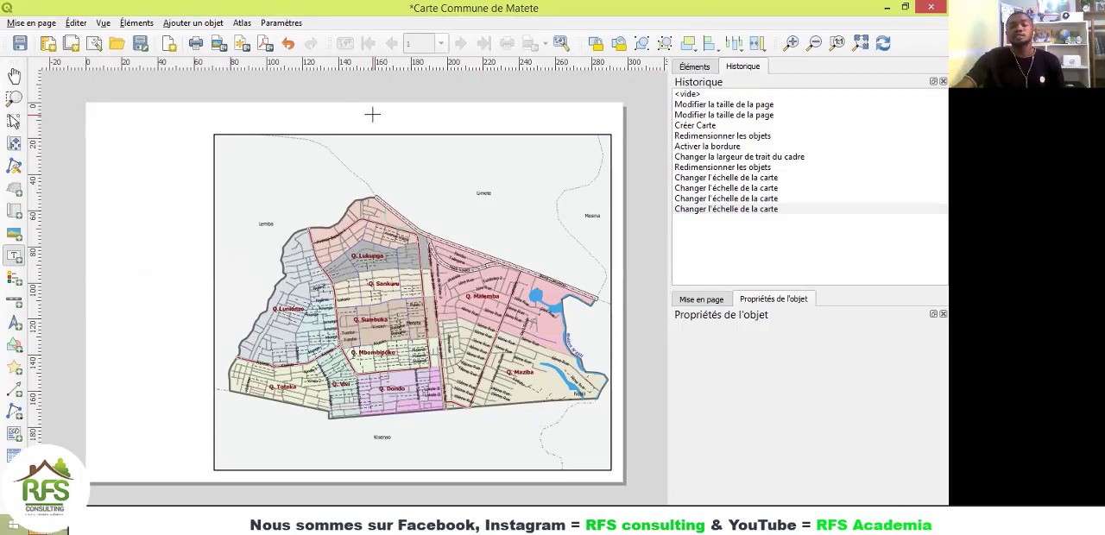
{"action": "left_click_drag", "start_coordinate": [126, 109], "coordinate": [592, 128]}
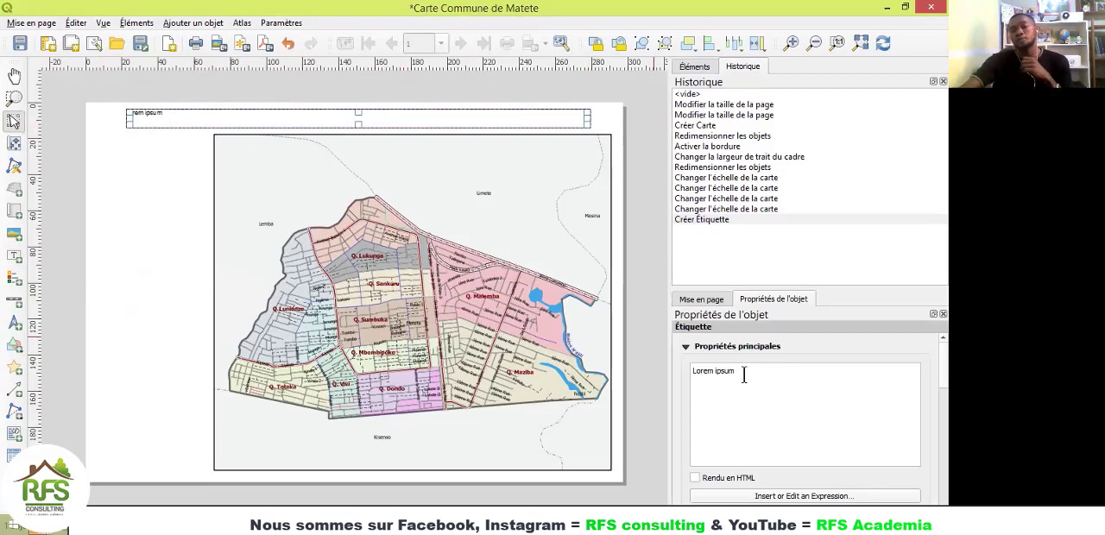
{"action": "left_click_drag", "start_coordinate": [744, 374], "coordinate": [645, 374]}
{"action": "left_click", "coordinate": [702, 378]}
{"action": "left_click_drag", "start_coordinate": [746, 374], "coordinate": [691, 371]}
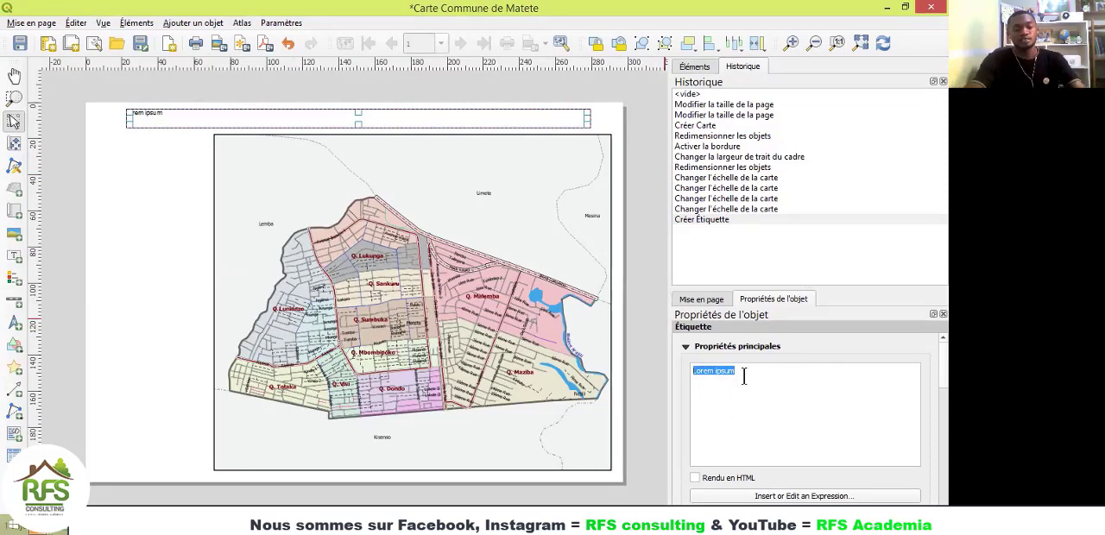
{"action": "type", "text": "C"}
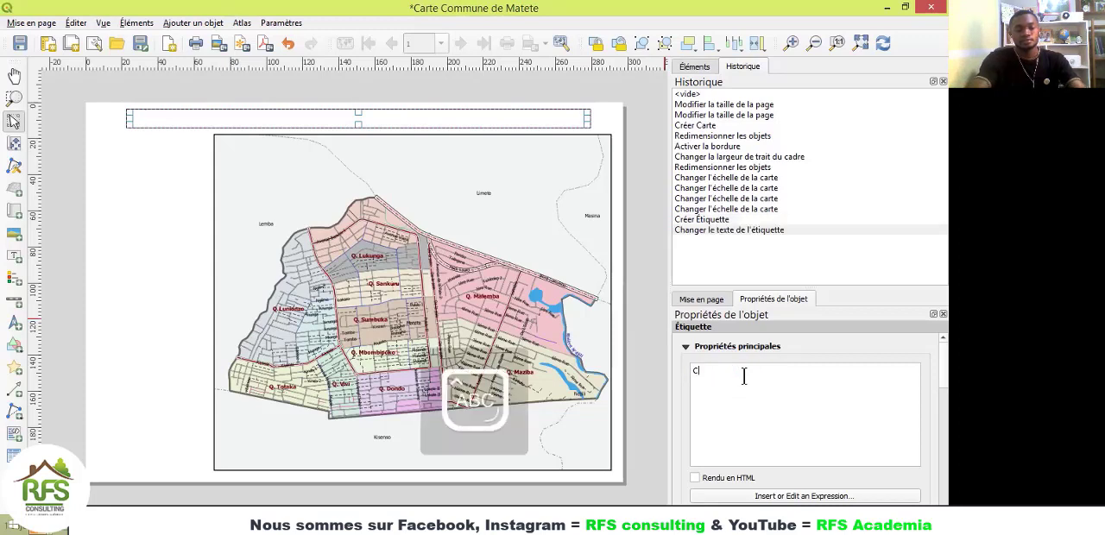
{"action": "type", "text": "ARTE D"}
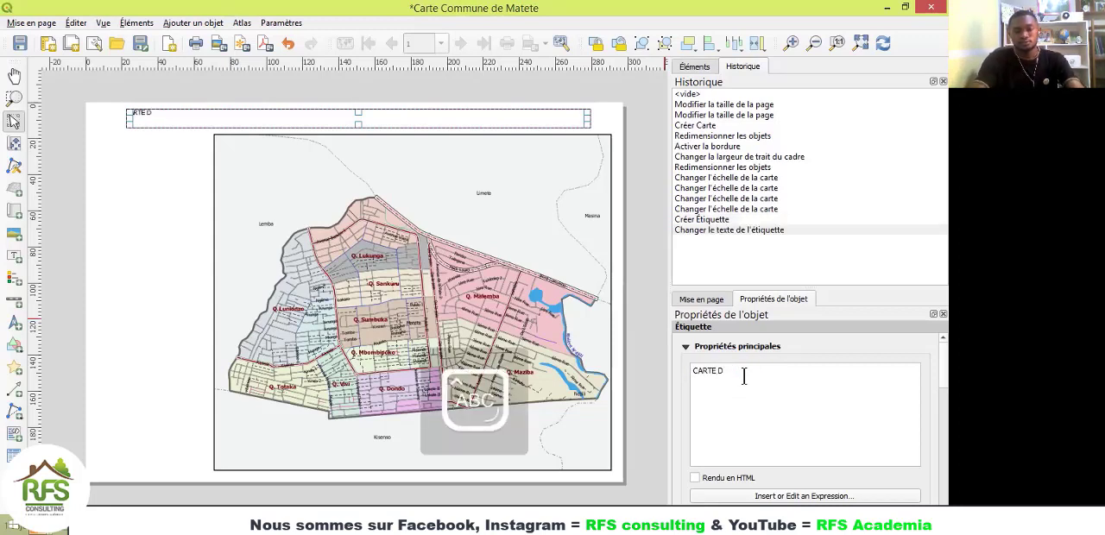
{"action": "type", "text": "E LA COMMUNE DE"}
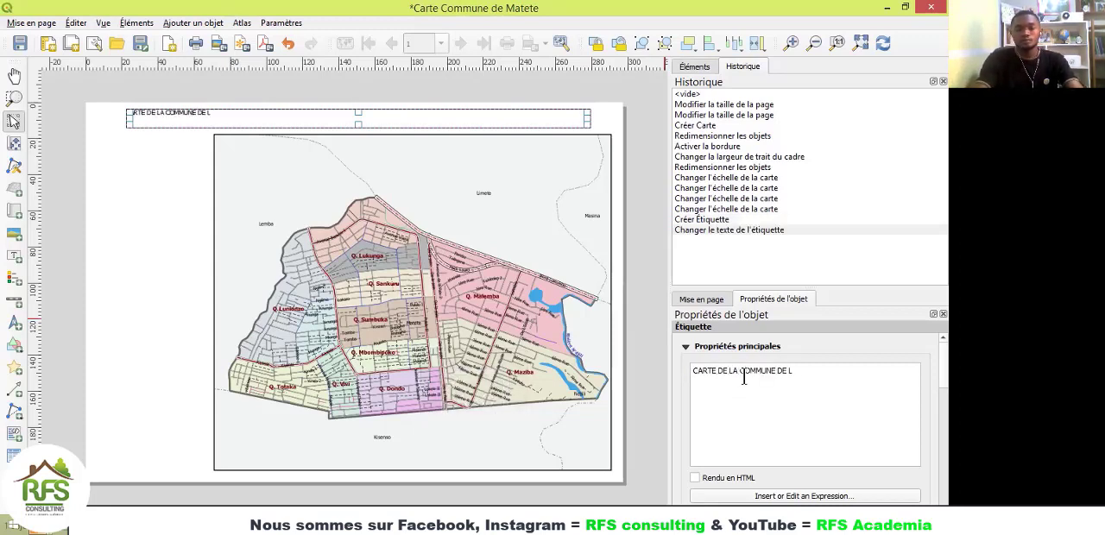
{"action": "type", "text": " MATETE"}
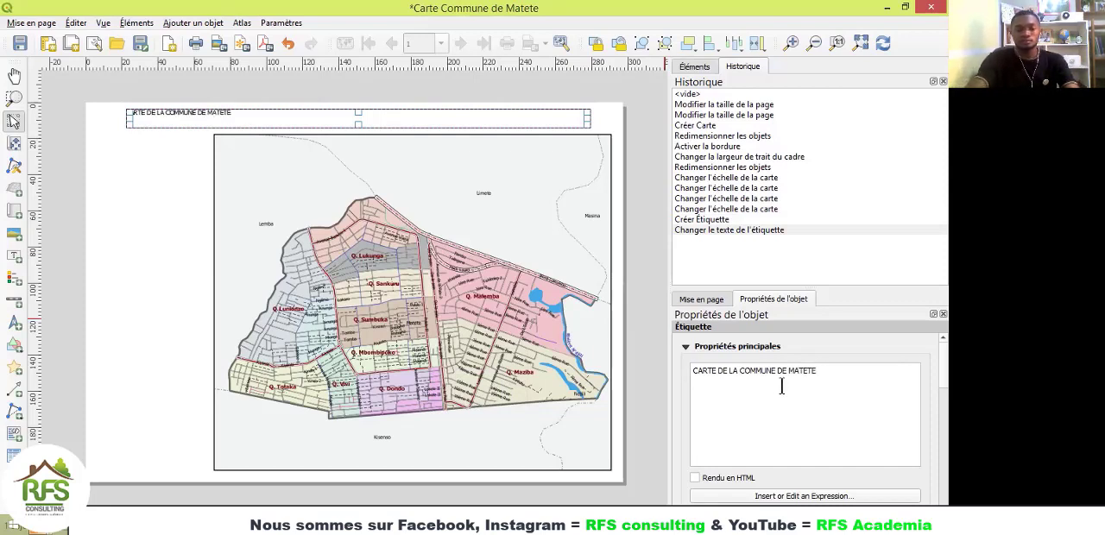
{"action": "type", "text": " 6"}
{"action": "key", "text": "BackSpace"}
{"action": "type", "text": "- vOI"}
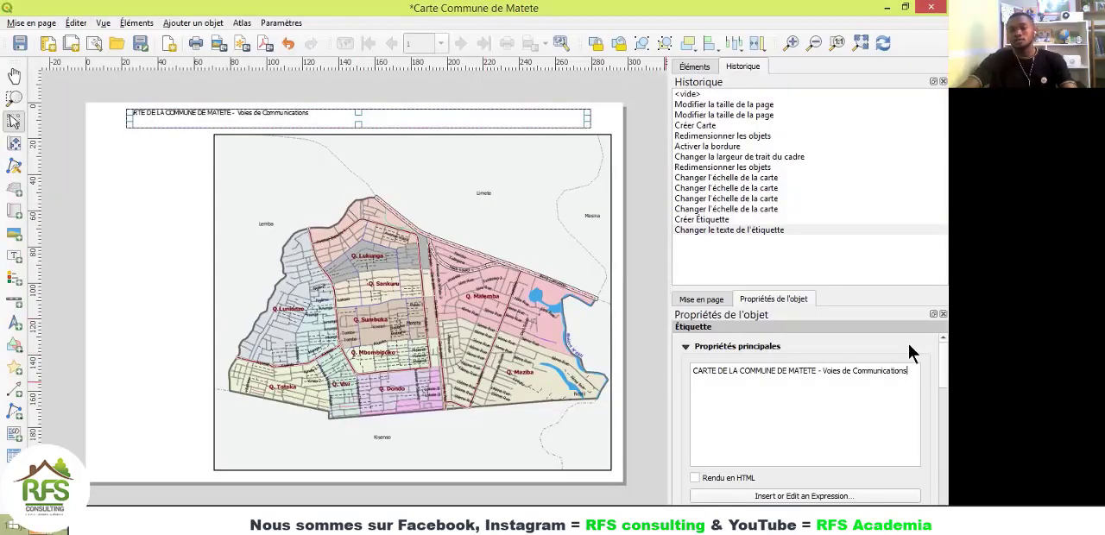
Step: Centre the title label's text horizontally and vertically, and show its position and size settings
{"action": "scroll", "coordinate": [812, 398], "scroll_direction": "down", "scroll_amount": 5}
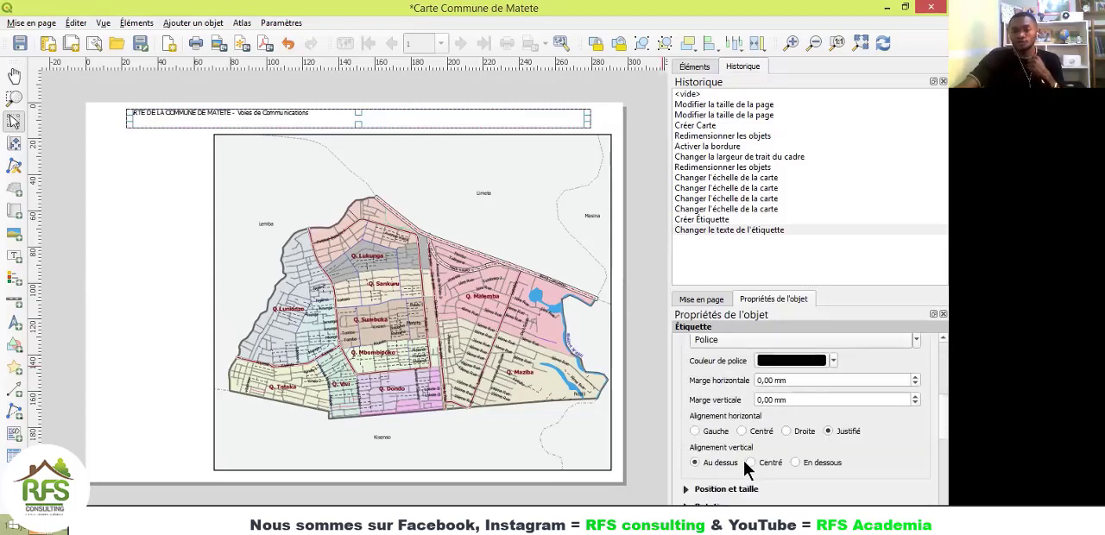
{"action": "left_click", "coordinate": [742, 431]}
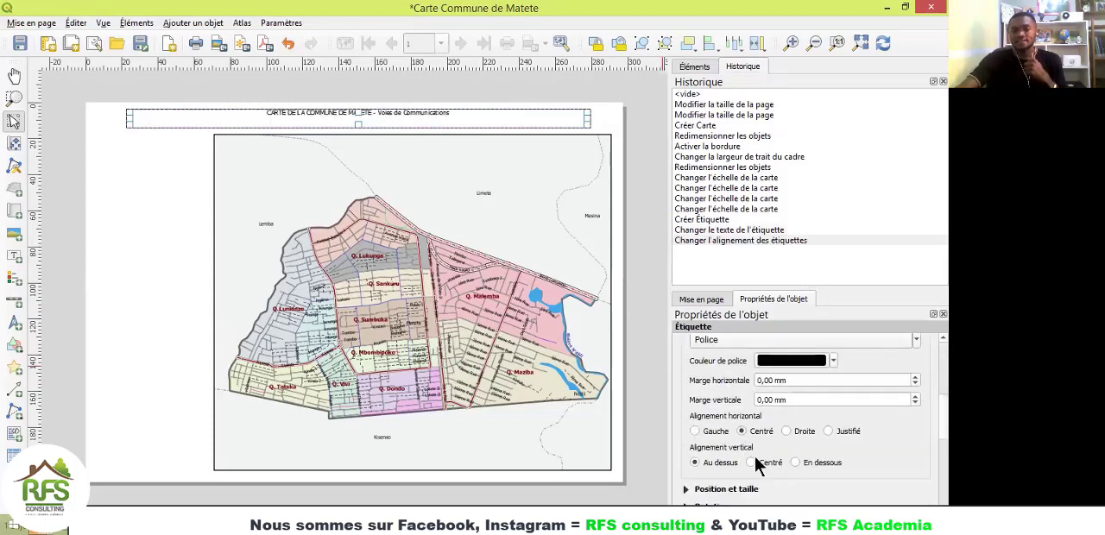
{"action": "left_click", "coordinate": [753, 463]}
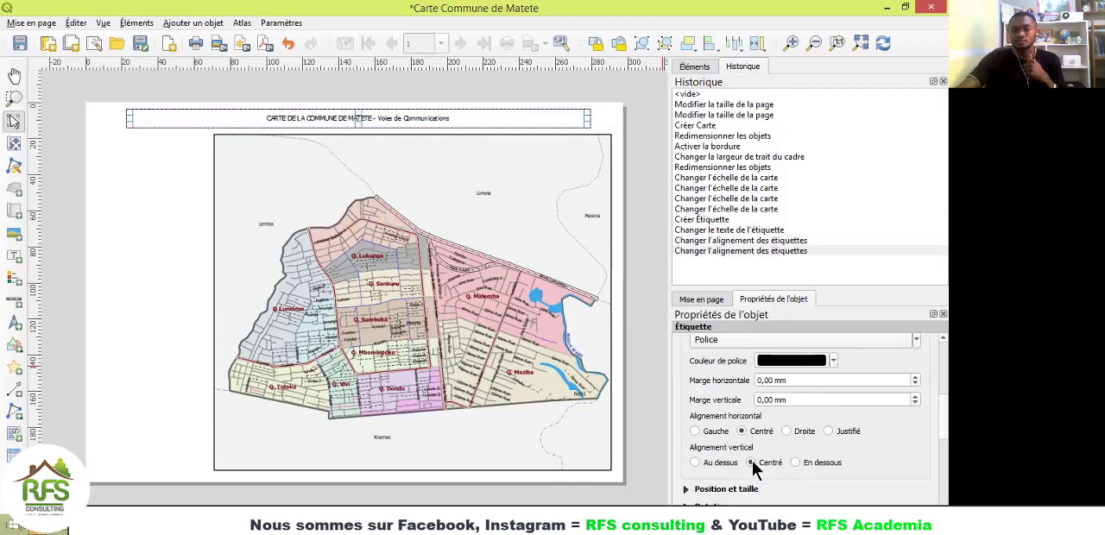
{"action": "scroll", "coordinate": [896, 464], "scroll_direction": "down", "scroll_amount": 3}
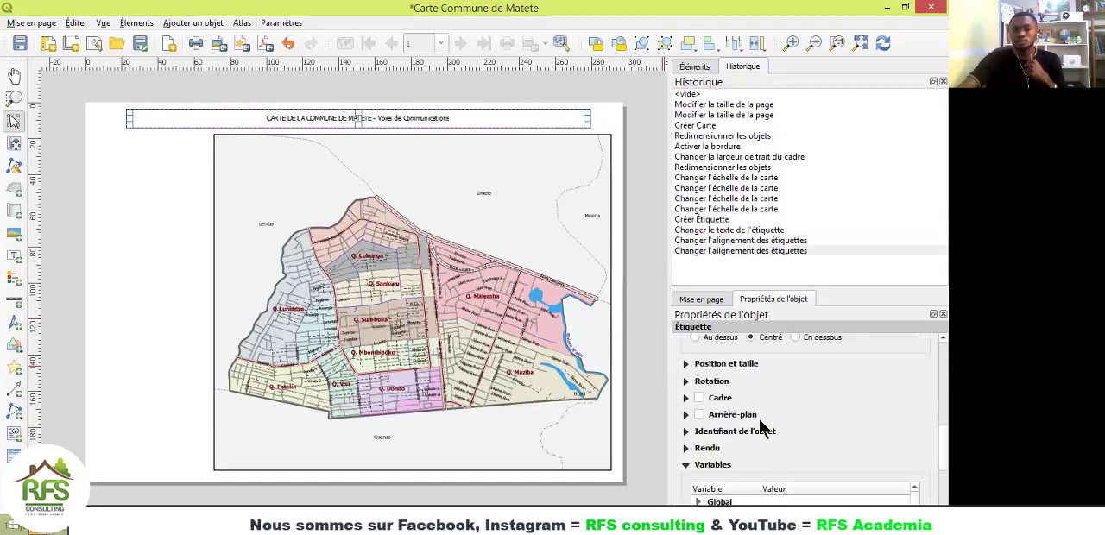
{"action": "left_click", "coordinate": [703, 363]}
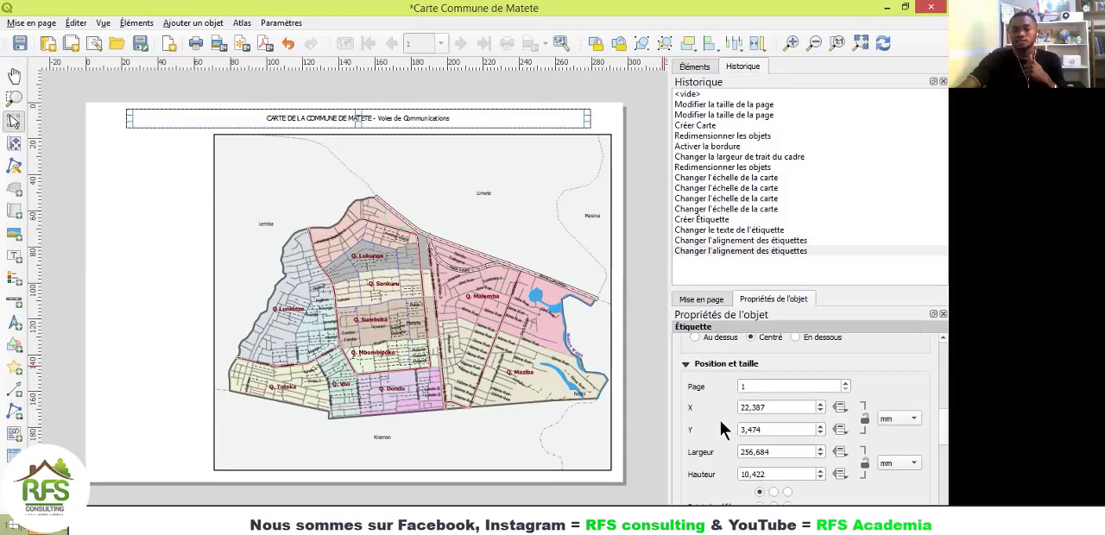
Step: Set the title label's font to Arial Black, Normal style, size 16
{"action": "scroll", "coordinate": [723, 416], "scroll_direction": "down", "scroll_amount": 2}
{"action": "scroll", "coordinate": [723, 421], "scroll_direction": "up", "scroll_amount": 6}
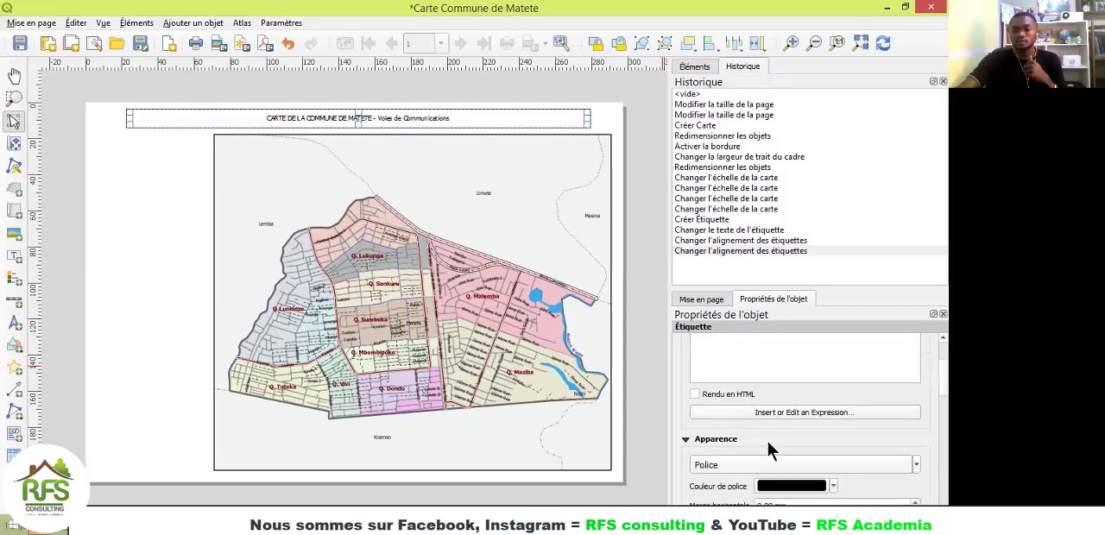
{"action": "left_click", "coordinate": [730, 464]}
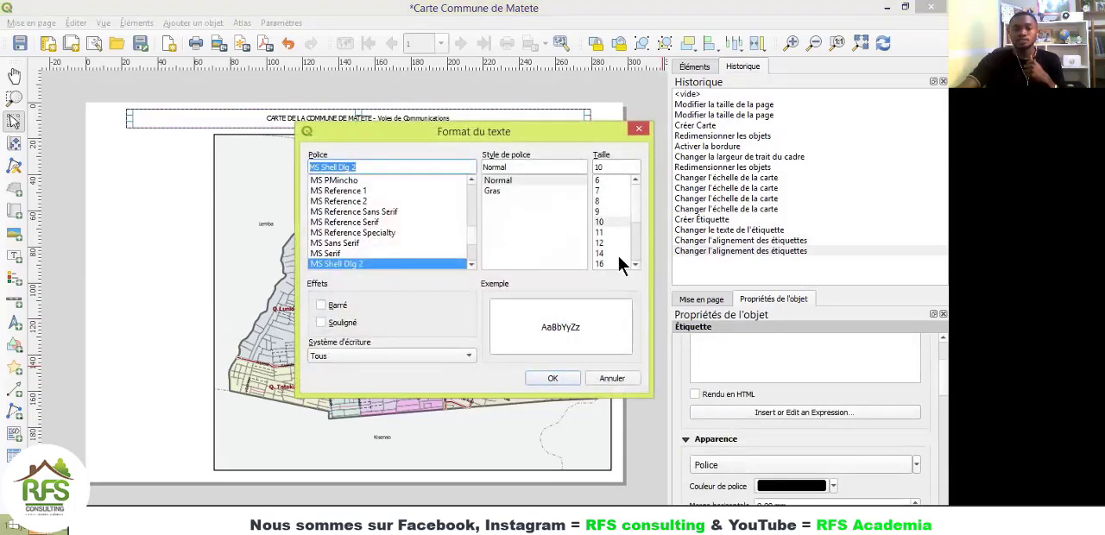
{"action": "scroll", "coordinate": [632, 266], "scroll_direction": "down", "scroll_amount": 1}
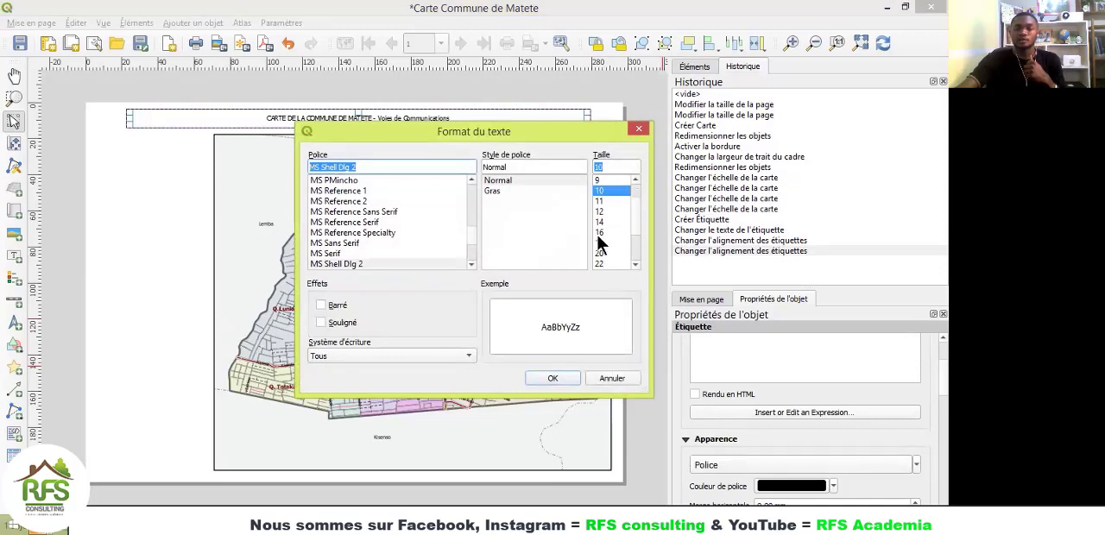
{"action": "left_click", "coordinate": [600, 233]}
{"action": "left_click", "coordinate": [600, 242]}
{"action": "left_click", "coordinate": [498, 191]}
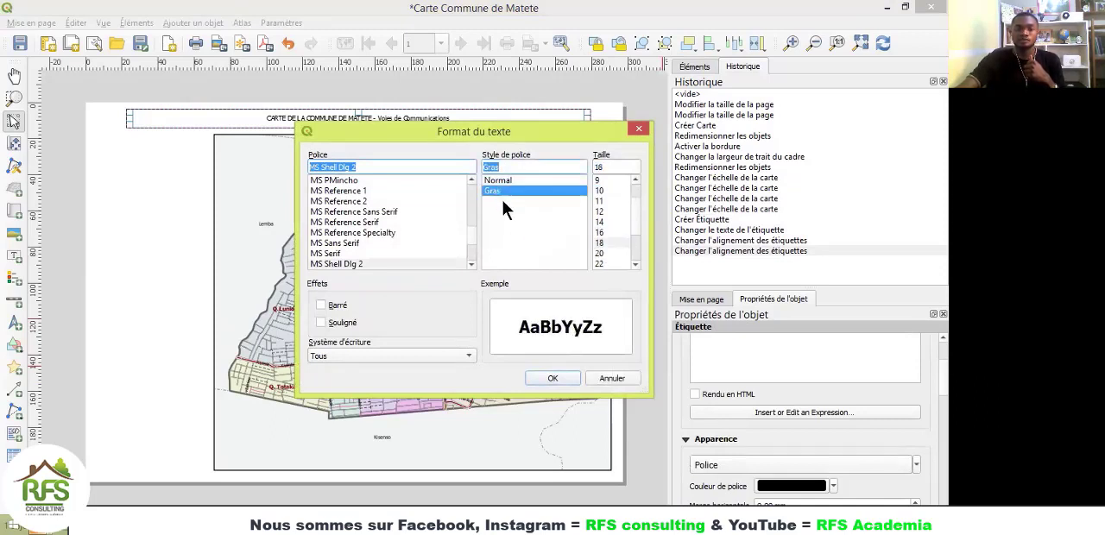
{"action": "left_click_drag", "start_coordinate": [470, 235], "coordinate": [482, 195]}
{"action": "scroll", "coordinate": [355, 187], "scroll_direction": "up", "scroll_amount": 2}
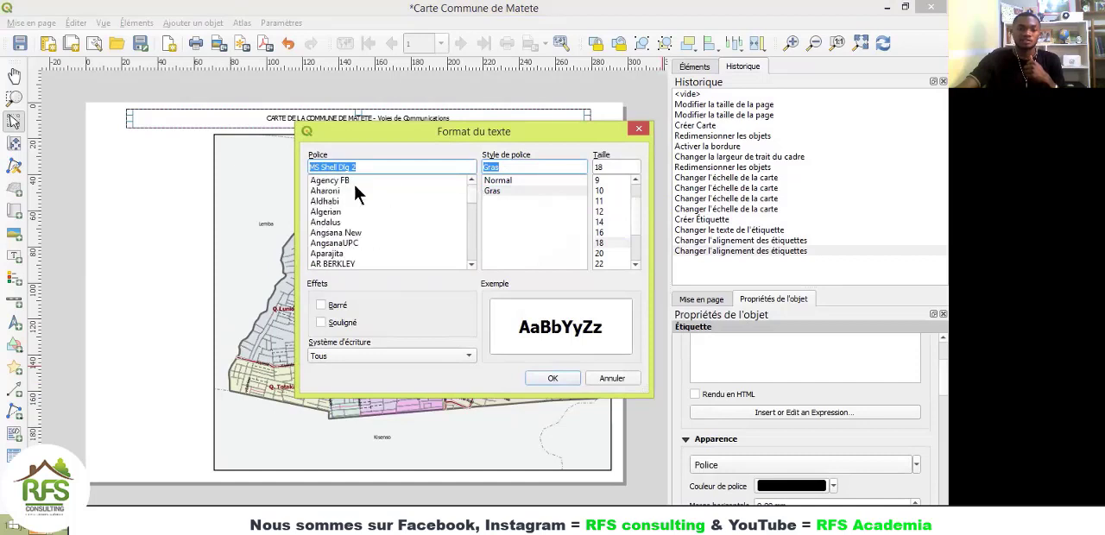
{"action": "scroll", "coordinate": [337, 242], "scroll_direction": "down", "scroll_amount": 5}
{"action": "left_click", "coordinate": [335, 264]}
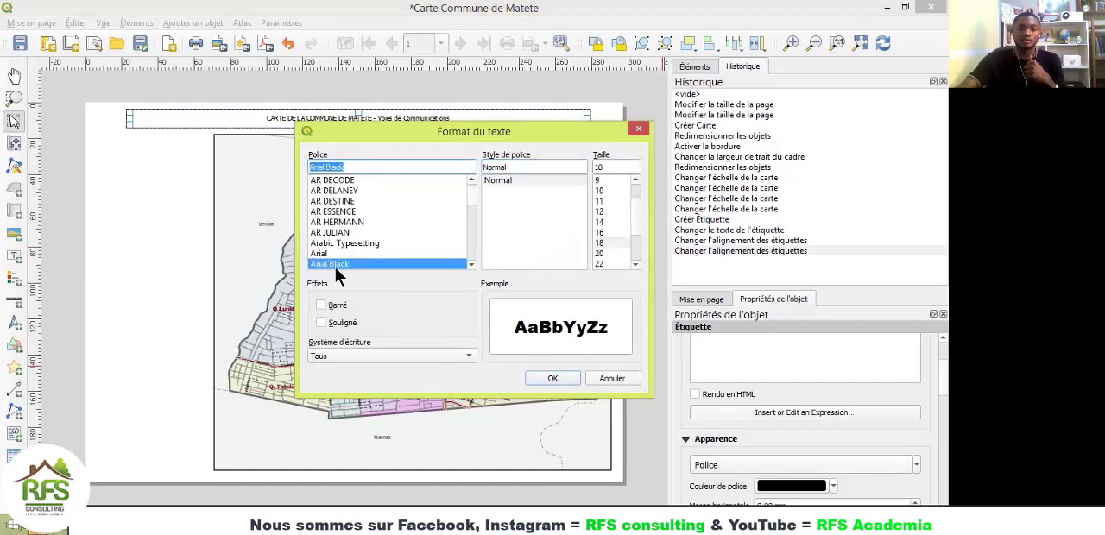
{"action": "left_click", "coordinate": [602, 232]}
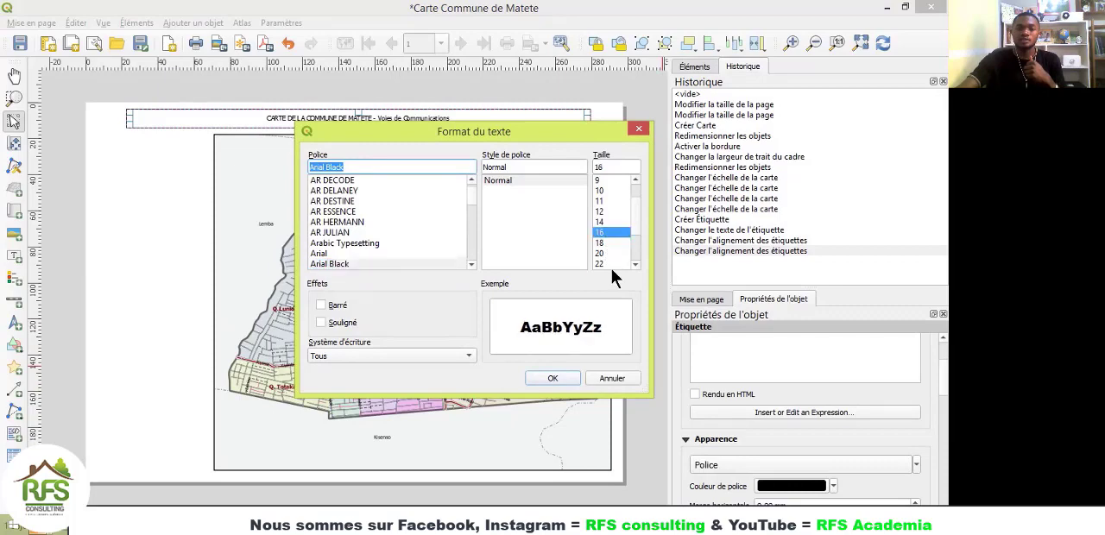
{"action": "left_click", "coordinate": [534, 375]}
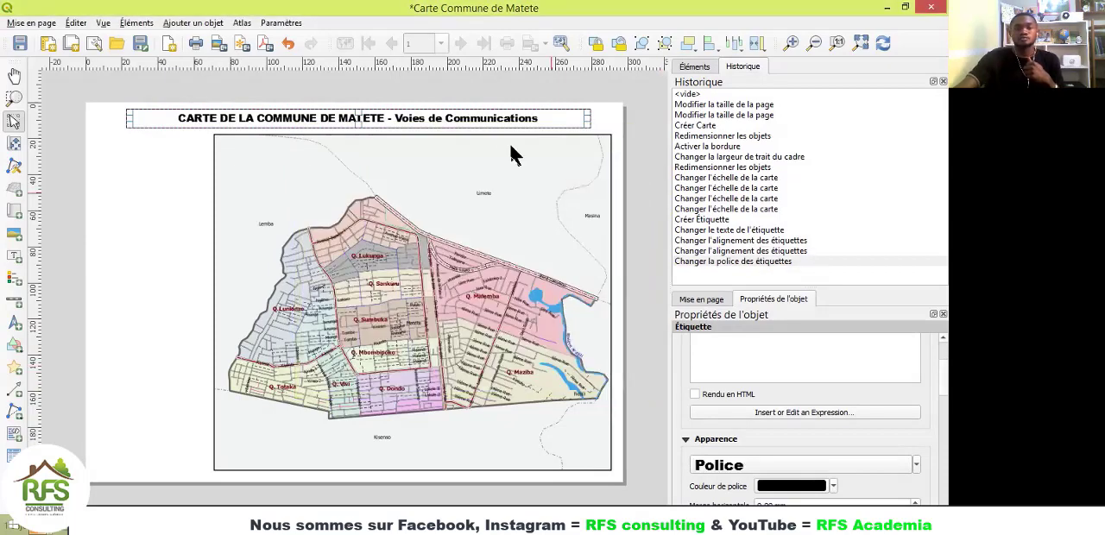
{"action": "left_click", "coordinate": [602, 122]}
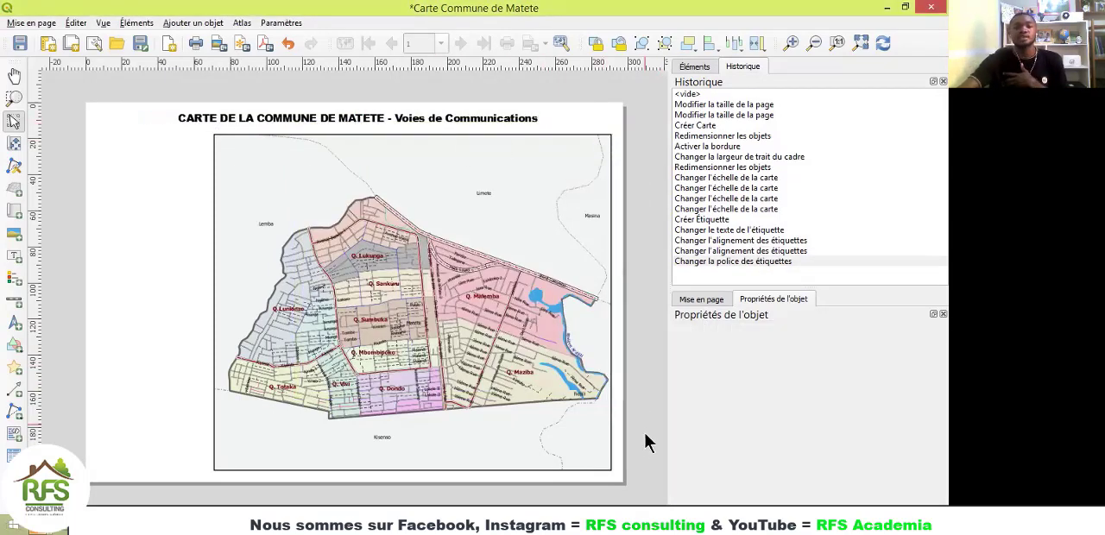
Step: Enable the frame (Cadre) around the title label
{"action": "left_click", "coordinate": [428, 119]}
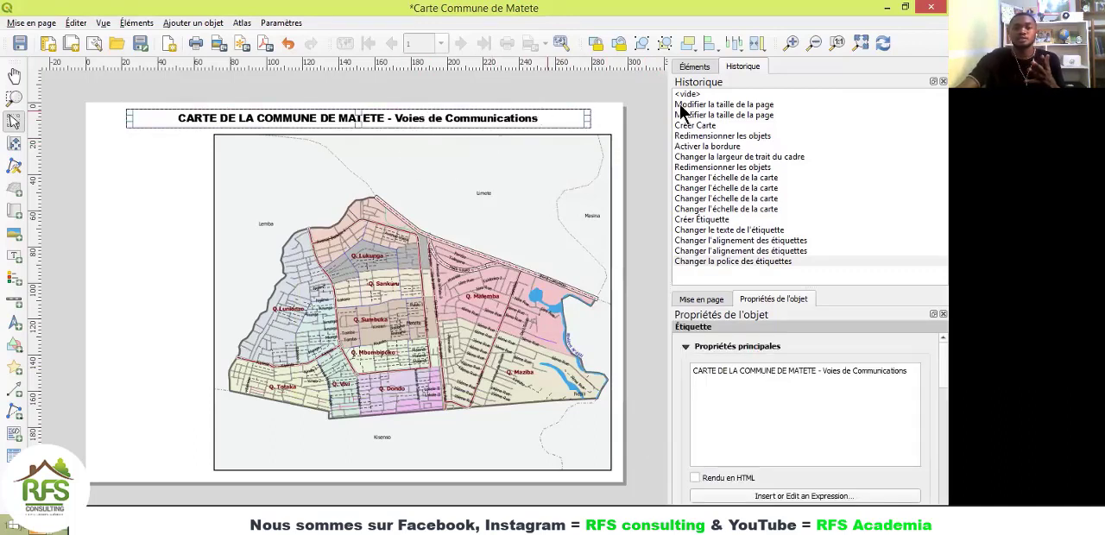
{"action": "left_click", "coordinate": [607, 109]}
{"action": "left_click", "coordinate": [511, 120]}
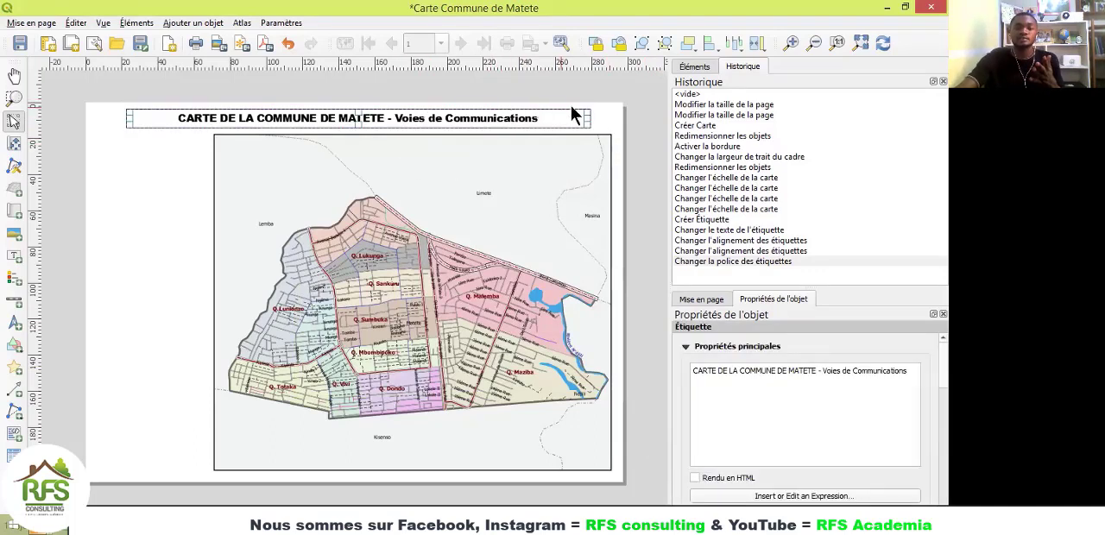
{"action": "scroll", "coordinate": [929, 371], "scroll_direction": "down", "scroll_amount": 5}
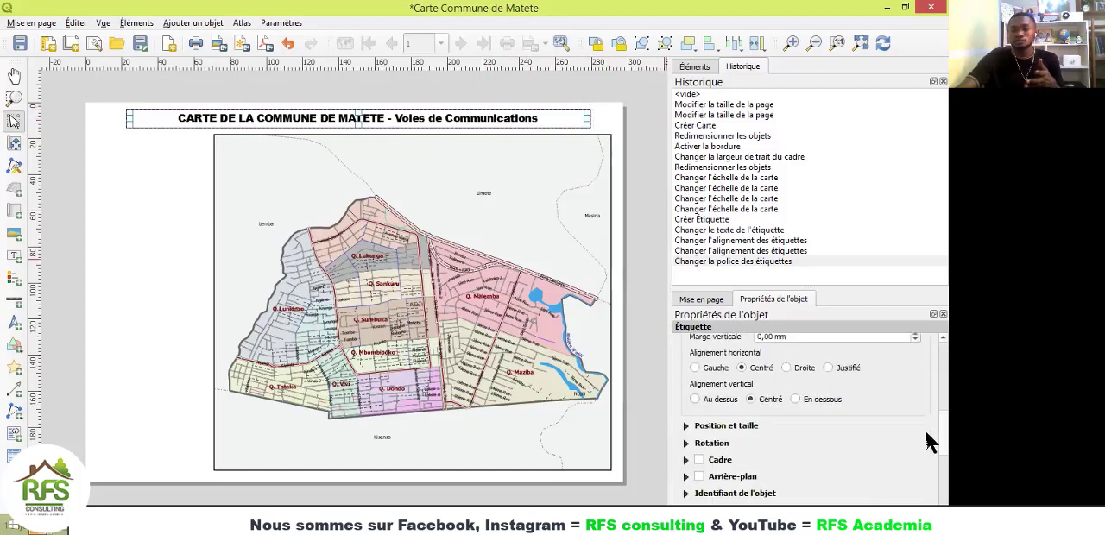
{"action": "left_click", "coordinate": [699, 446]}
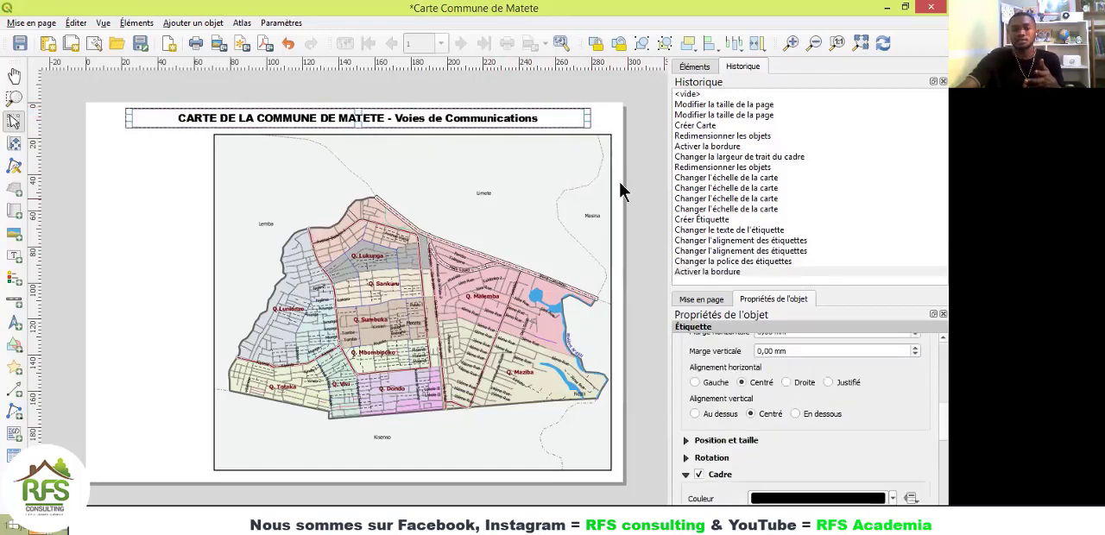
{"action": "left_click", "coordinate": [605, 114]}
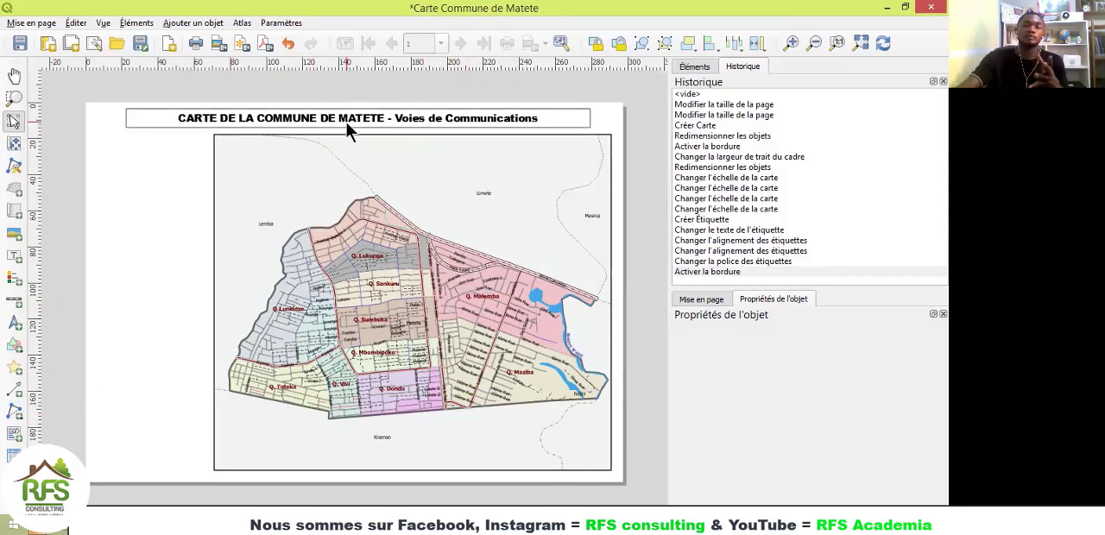
Step: Add a north arrow about 12 mm square inside the map's upper-left corner, using the NorthArrow_02.svg image
{"action": "left_click", "coordinate": [17, 329]}
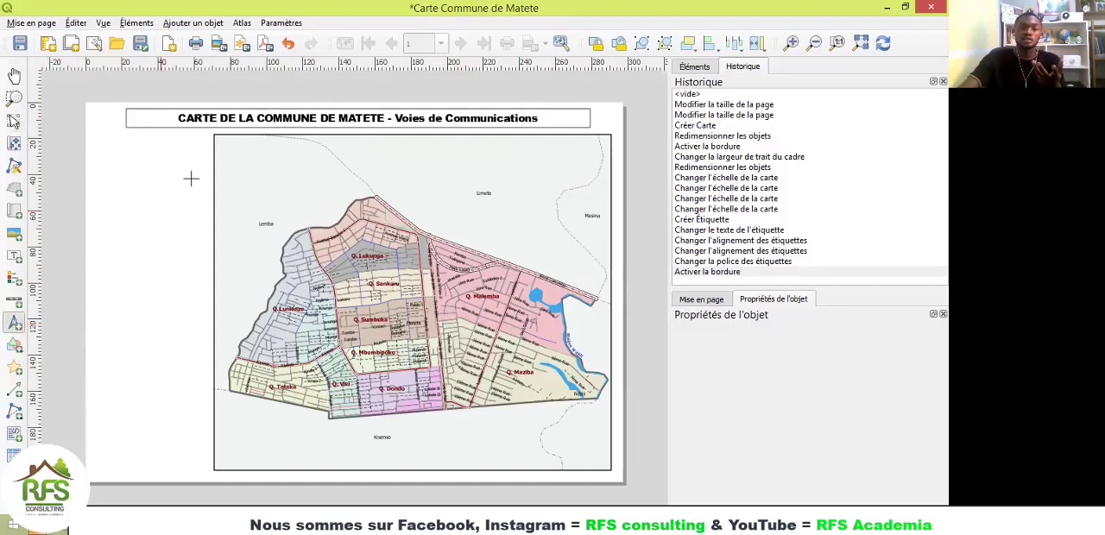
{"action": "left_click_drag", "start_coordinate": [230, 147], "coordinate": [251, 168]}
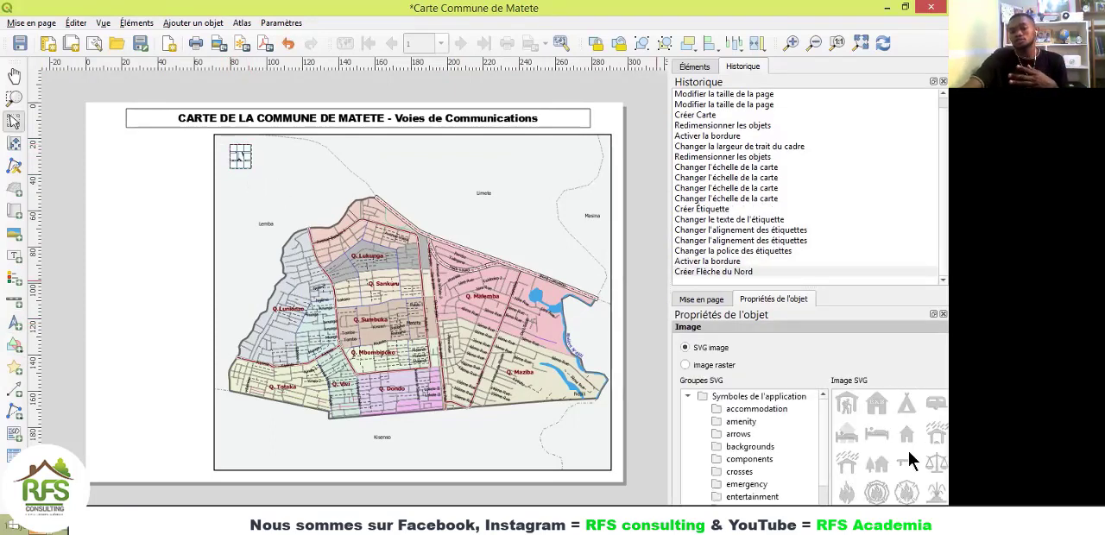
{"action": "scroll", "coordinate": [907, 462], "scroll_direction": "down", "scroll_amount": 10}
{"action": "left_click", "coordinate": [907, 406]}
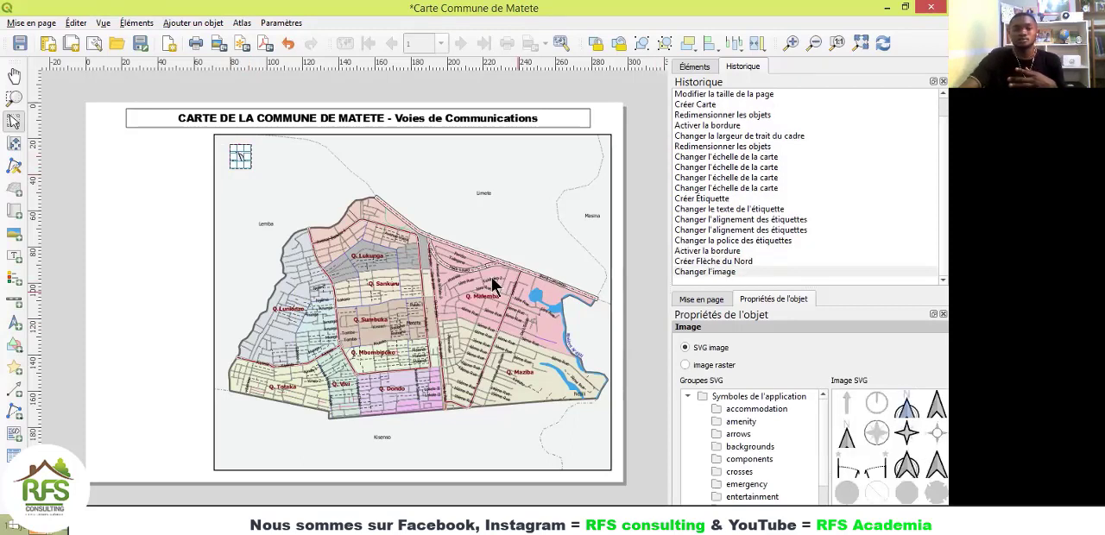
{"action": "left_click", "coordinate": [255, 194]}
{"action": "left_click", "coordinate": [242, 158]}
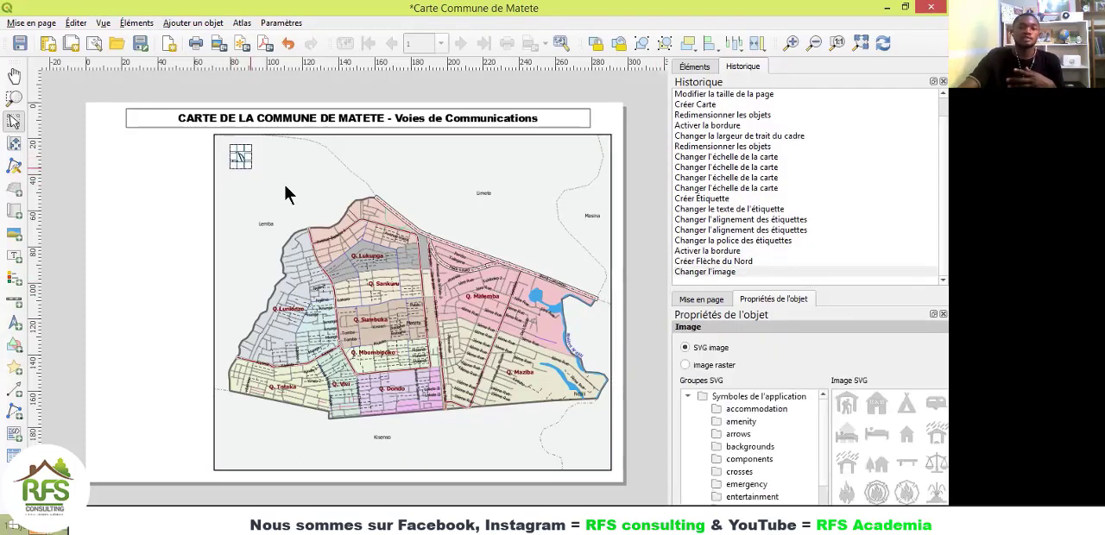
Step: Set the north arrow's fill colour to black and inspect the arrow up close
{"action": "scroll", "coordinate": [814, 356], "scroll_direction": "down", "scroll_amount": 3}
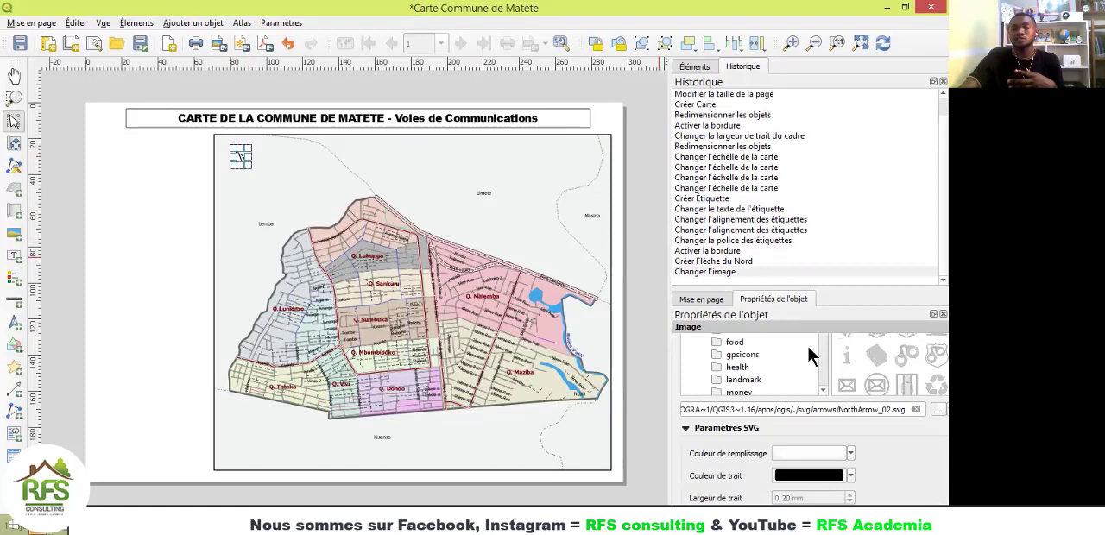
{"action": "left_click", "coordinate": [850, 454]}
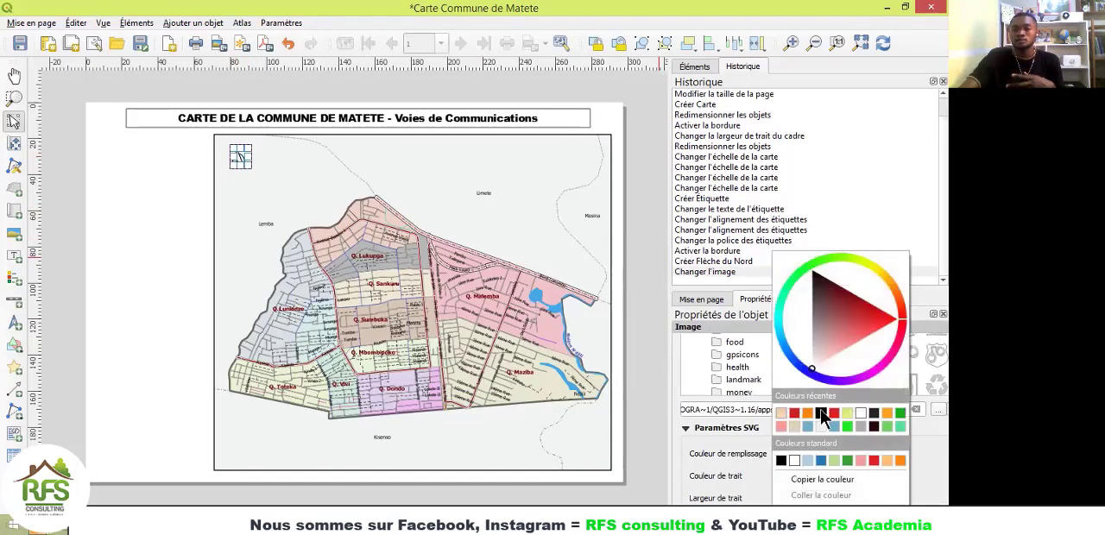
{"action": "left_click", "coordinate": [821, 414]}
{"action": "left_click", "coordinate": [299, 168]}
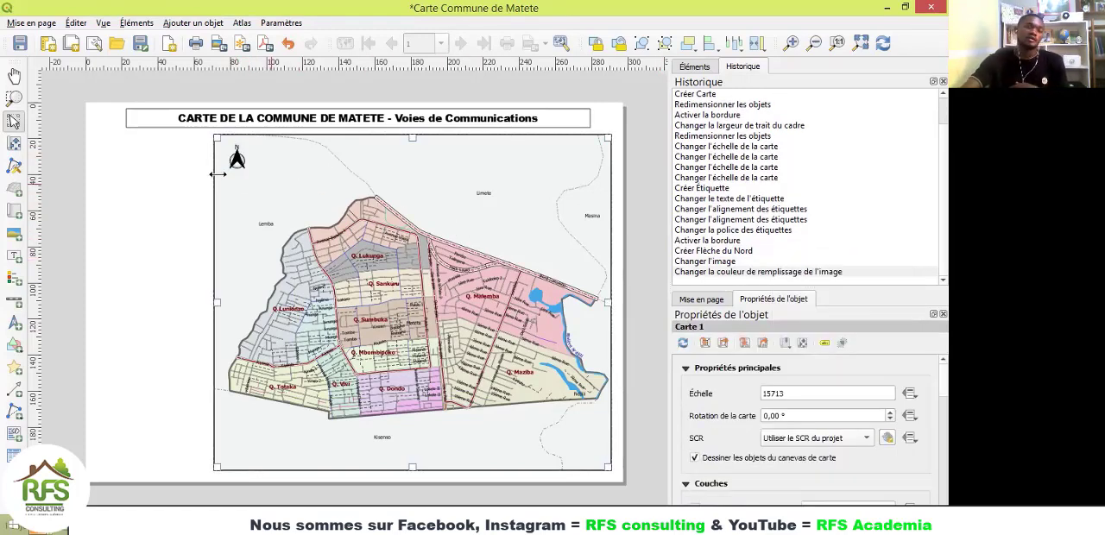
{"action": "scroll", "coordinate": [236, 158], "scroll_direction": "up", "scroll_amount": 3}
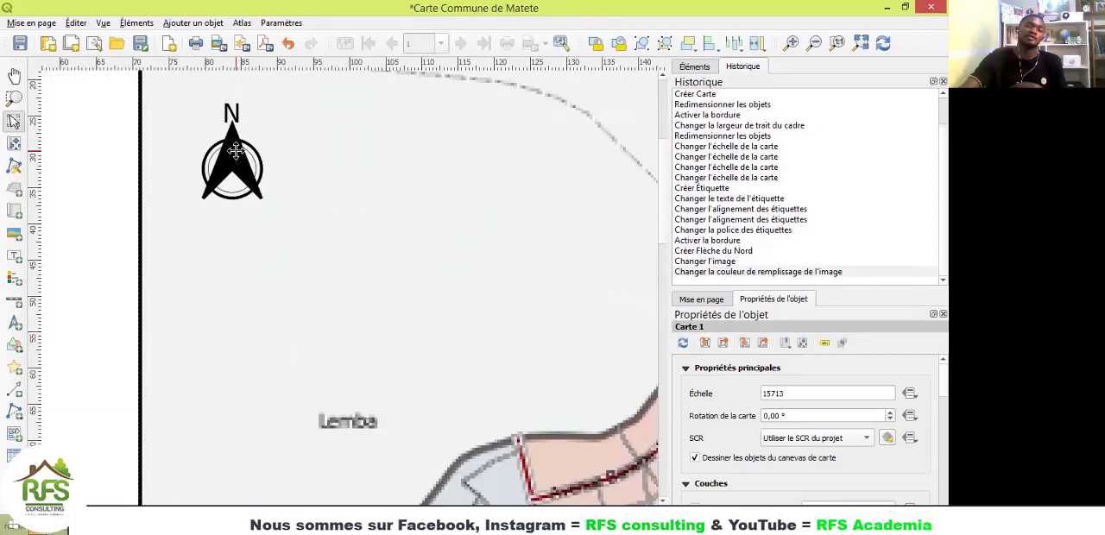
{"action": "scroll", "coordinate": [219, 147], "scroll_direction": "down", "scroll_amount": 3}
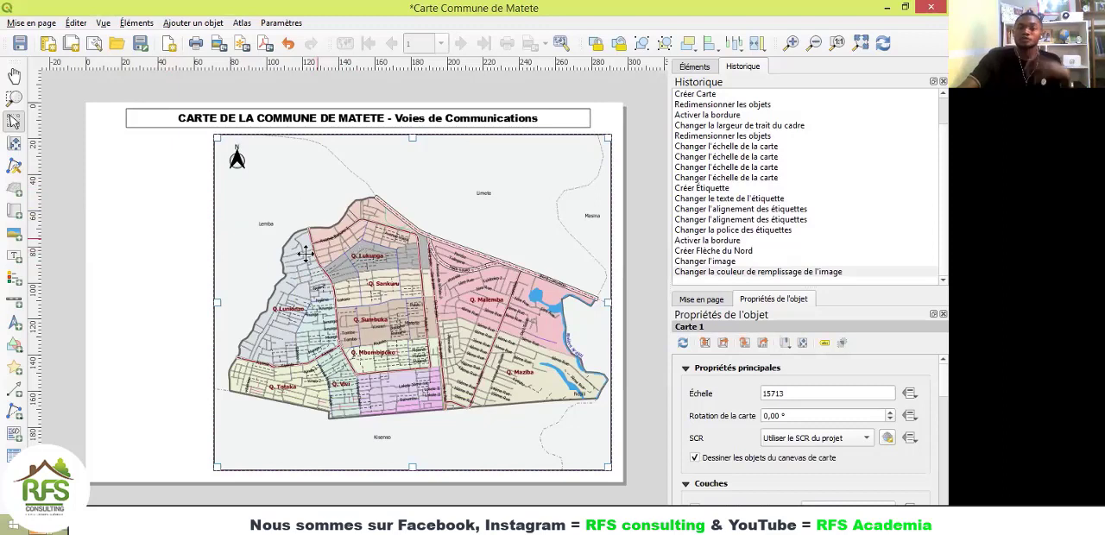
Step: Add a picture about 60 mm by 54 mm in the blank area left of the map, using the raster image Localisation RDC_Kin.jpg
{"action": "left_click", "coordinate": [14, 237]}
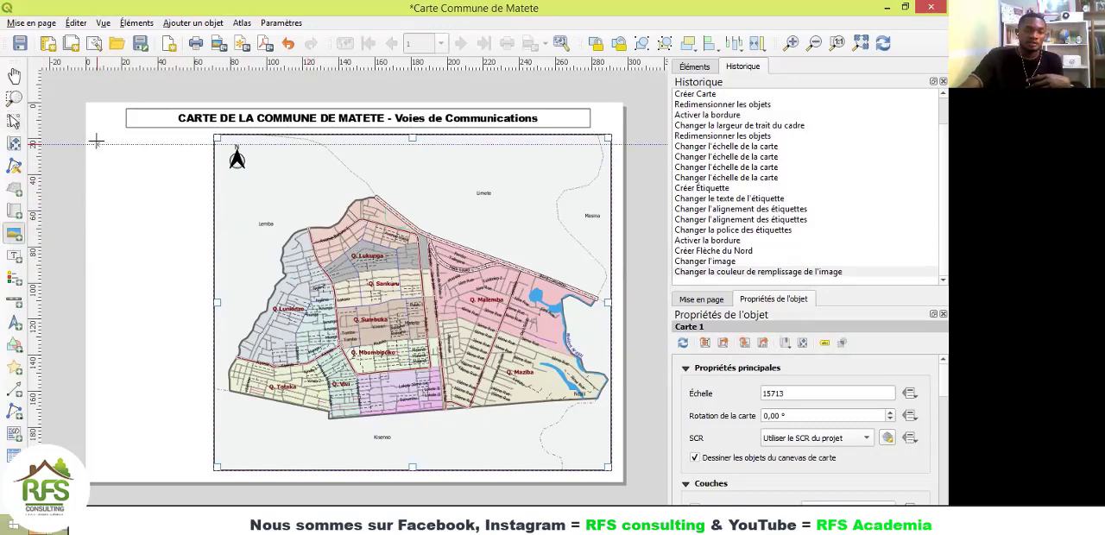
{"action": "left_click_drag", "start_coordinate": [96, 141], "coordinate": [206, 242]}
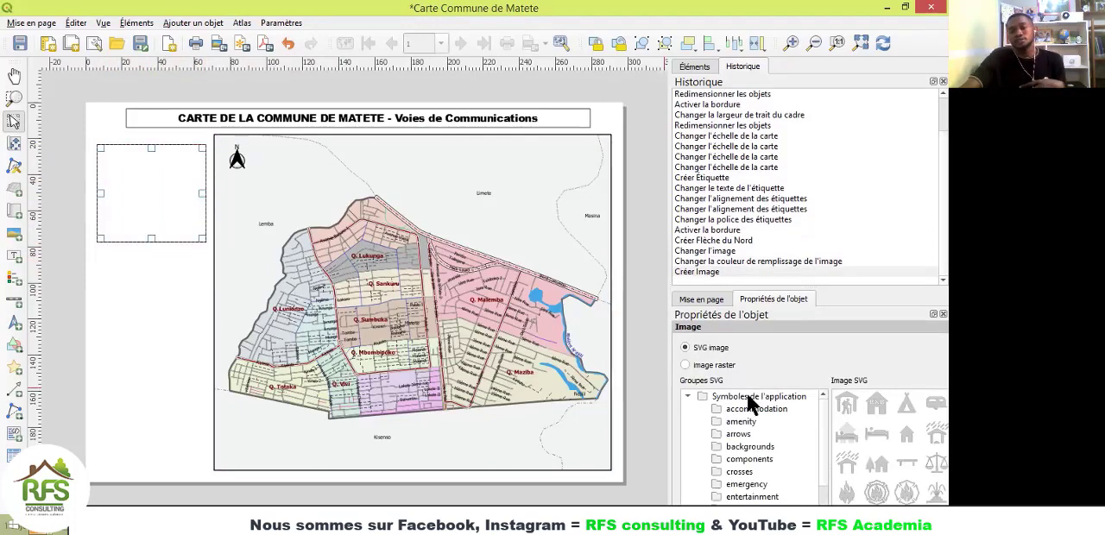
{"action": "left_click", "coordinate": [687, 366]}
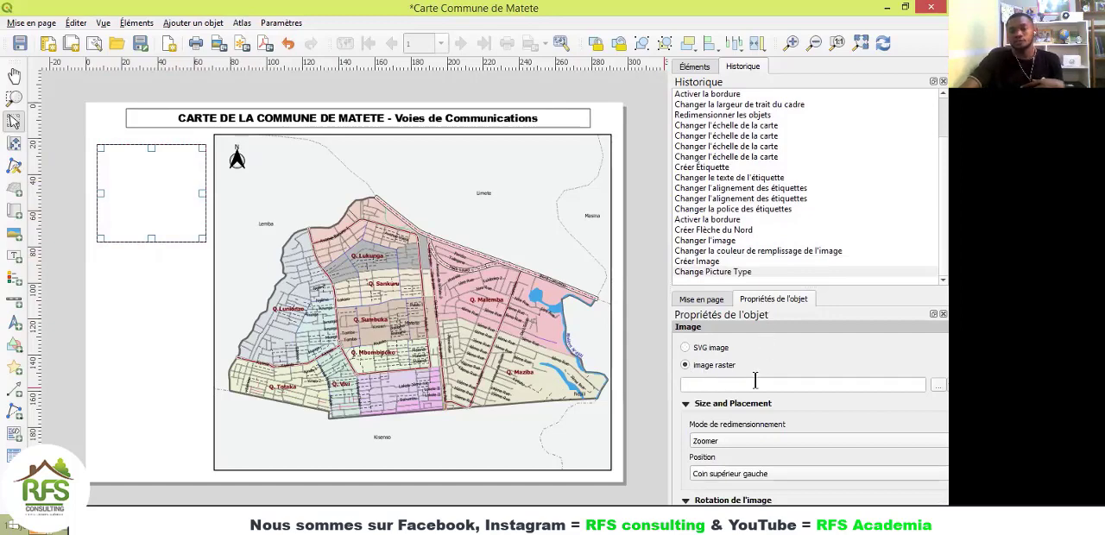
{"action": "left_click", "coordinate": [928, 383]}
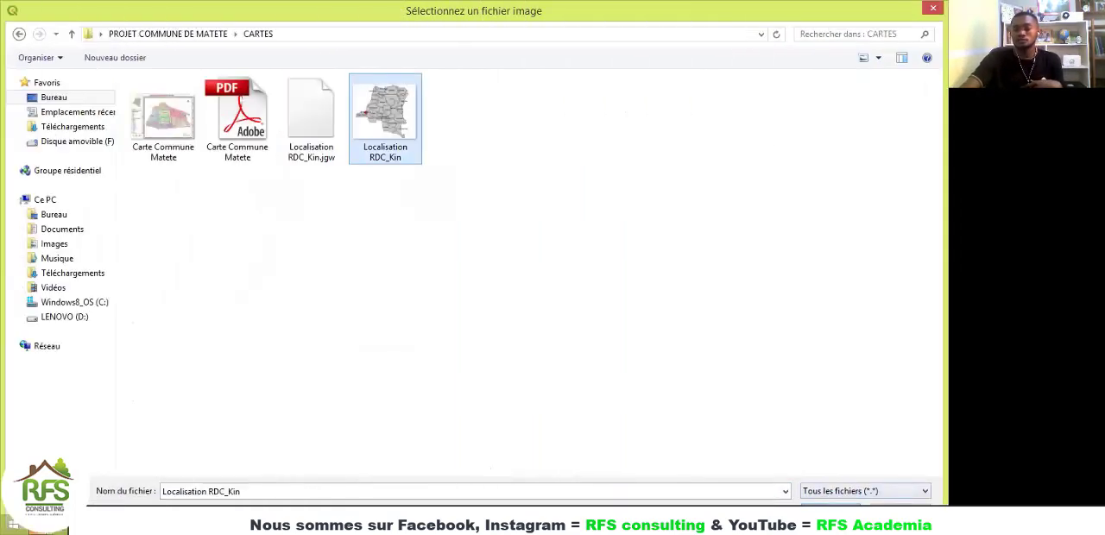
{"action": "left_click", "coordinate": [838, 512]}
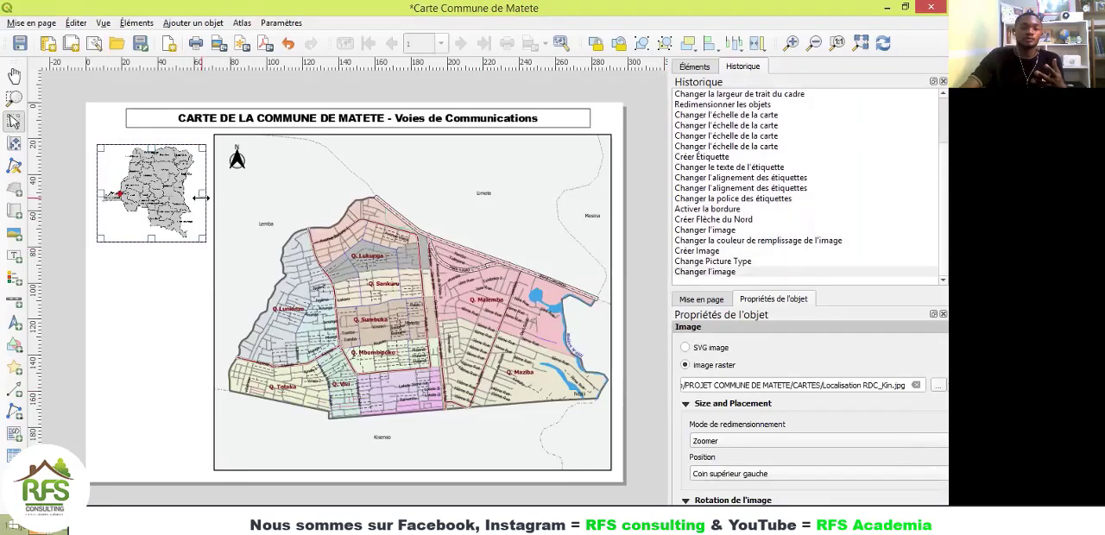
Step: Narrow the locator picture slightly, enable its frame, and move it up level with the map's top edge
{"action": "mouse_move", "coordinate": [201, 200]}
{"action": "left_mouse_down"}
{"action": "mouse_move", "coordinate": [213, 200]}
{"action": "mouse_move", "coordinate": [199, 196]}
{"action": "left_mouse_up"}
{"action": "left_click_drag", "start_coordinate": [199, 195], "coordinate": [203, 195]}
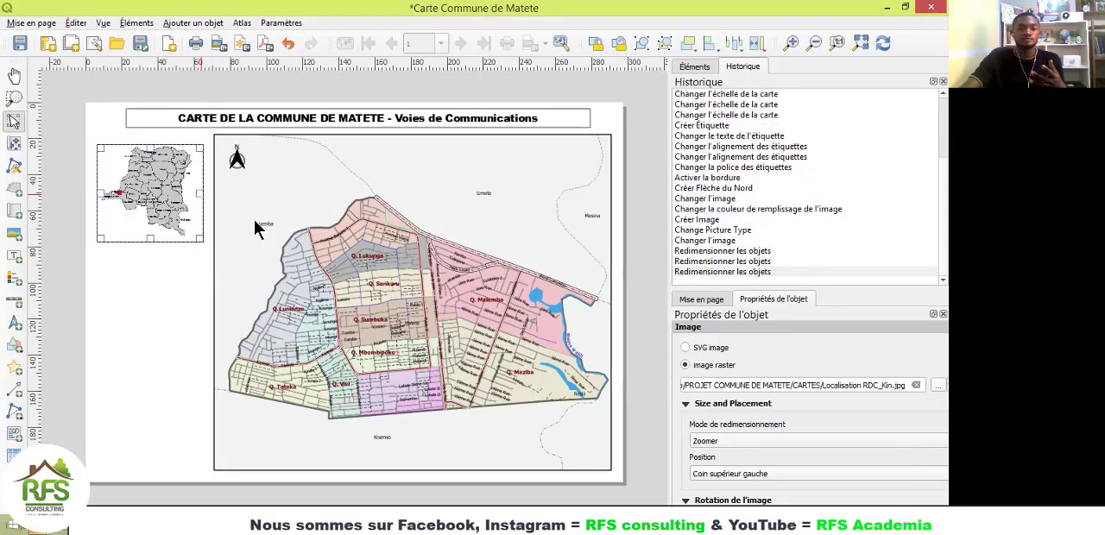
{"action": "scroll", "coordinate": [753, 402], "scroll_direction": "down", "scroll_amount": 5}
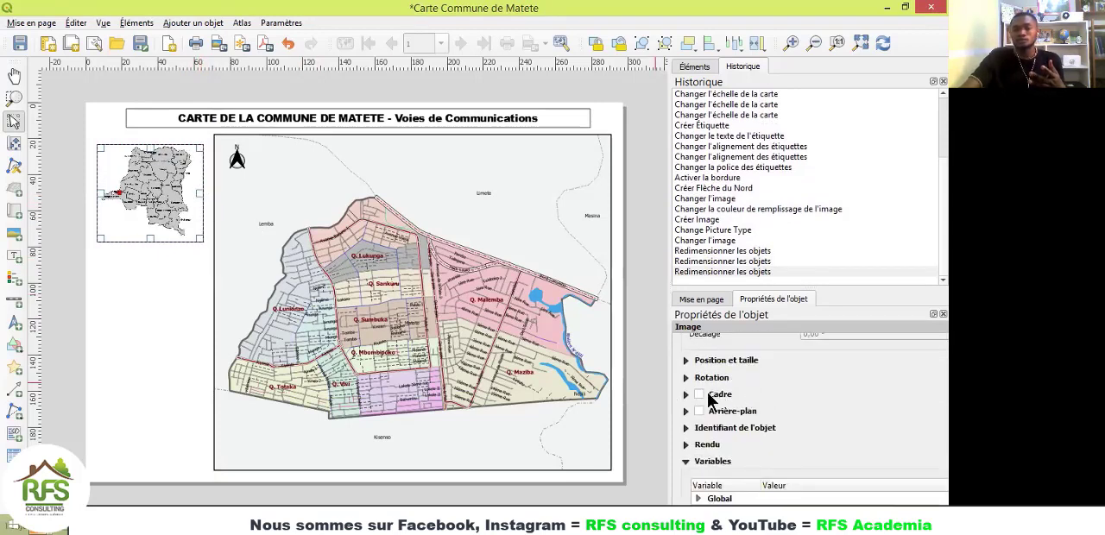
{"action": "left_click", "coordinate": [699, 394]}
{"action": "left_click_drag", "start_coordinate": [177, 204], "coordinate": [177, 195]}
{"action": "left_click", "coordinate": [172, 269]}
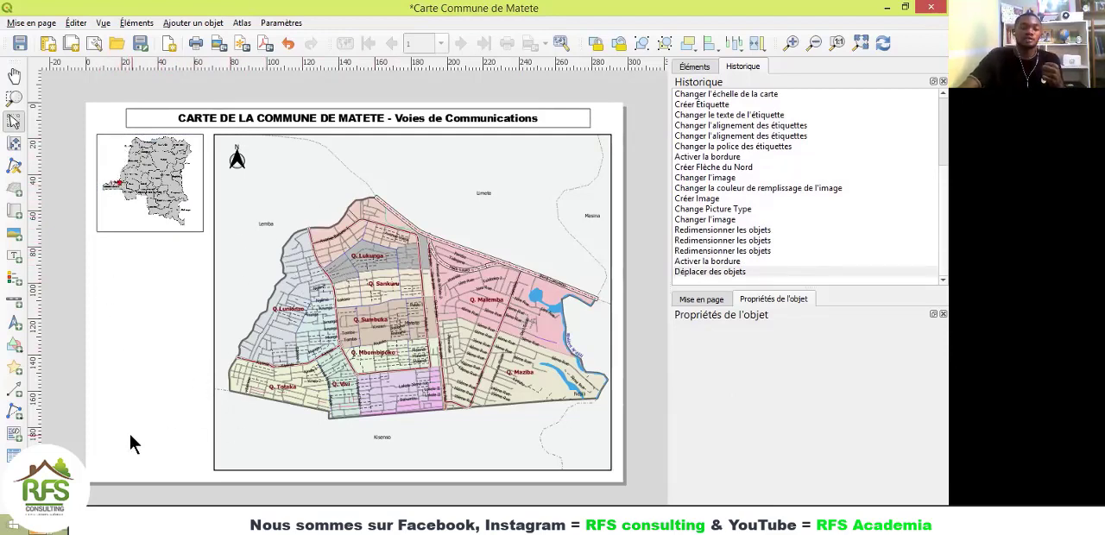
Step: Add a scale bar for Carte 1 in the page's lower-left corner, with its base level with the map's bottom edge
{"action": "left_click", "coordinate": [15, 301]}
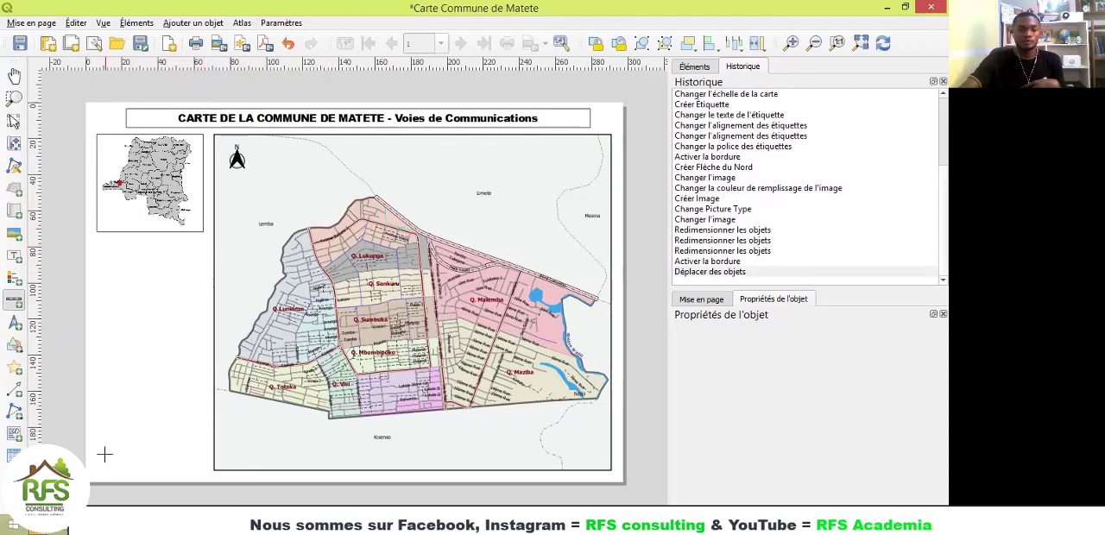
{"action": "left_click_drag", "start_coordinate": [103, 456], "coordinate": [144, 458]}
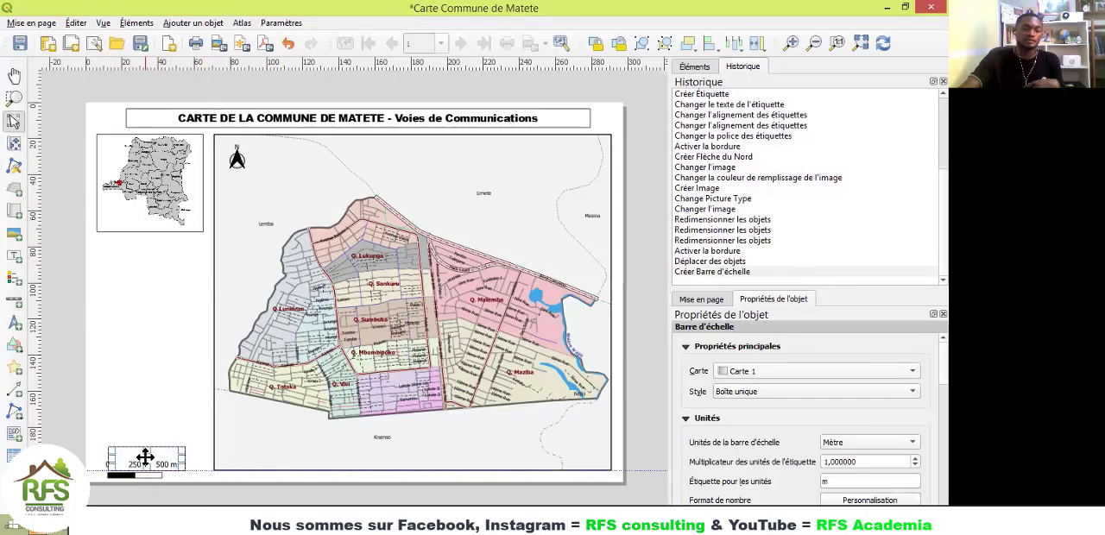
{"action": "left_click", "coordinate": [153, 402]}
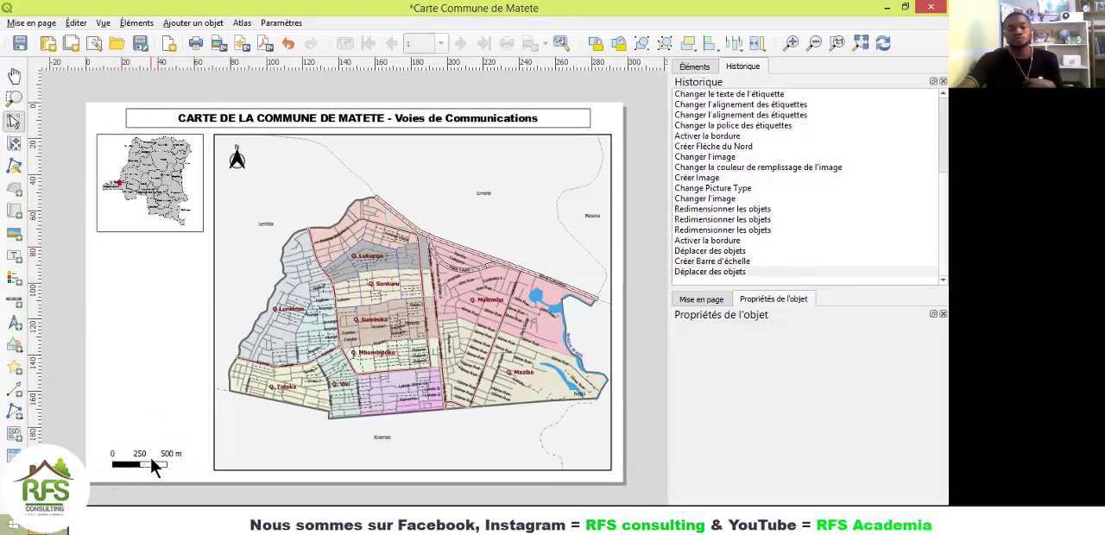
{"action": "left_click", "coordinate": [150, 459]}
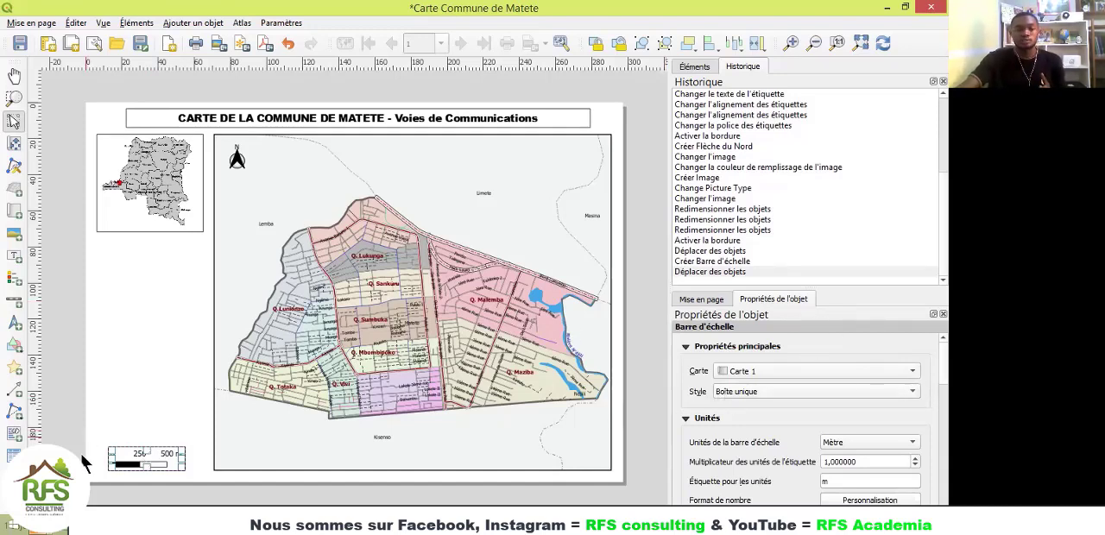
Step: Try the scale bar's Boîte double style, and set its style to Repères au-dessus de la ligne
{"action": "scroll", "coordinate": [121, 481], "scroll_direction": "up", "scroll_amount": 3}
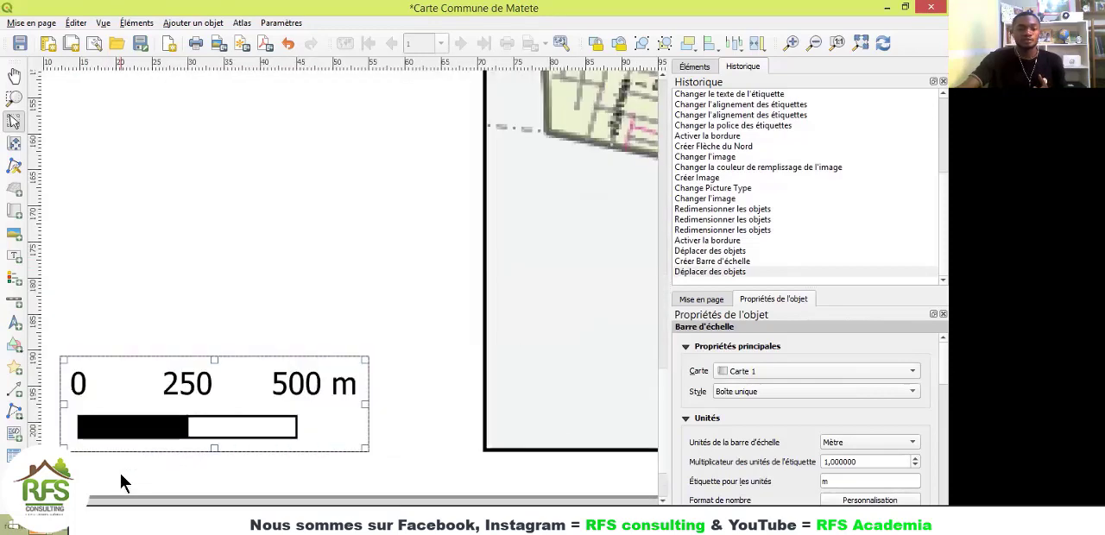
{"action": "left_click", "coordinate": [738, 393]}
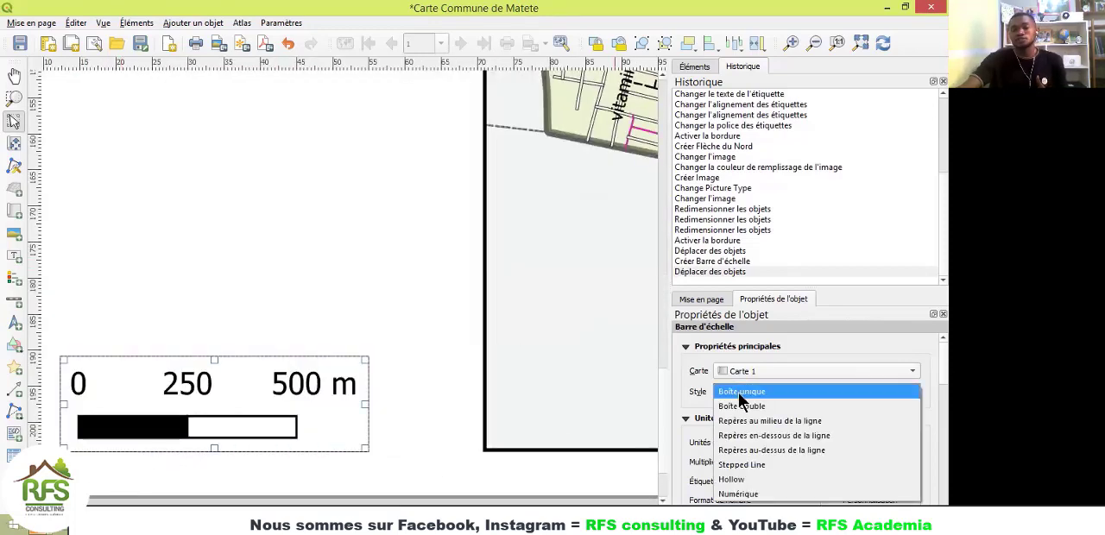
{"action": "left_click", "coordinate": [740, 402]}
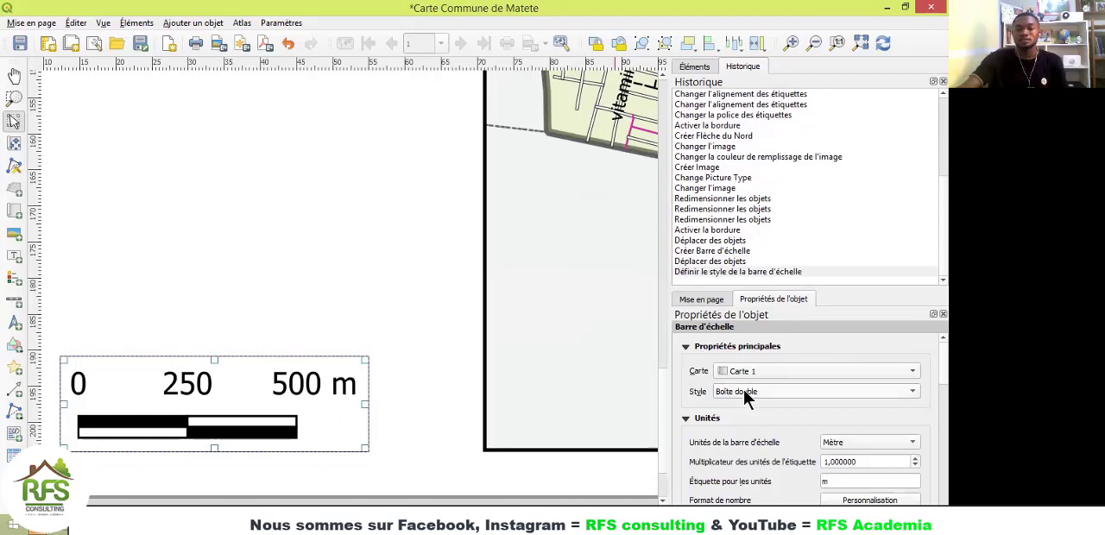
{"action": "left_click", "coordinate": [743, 390]}
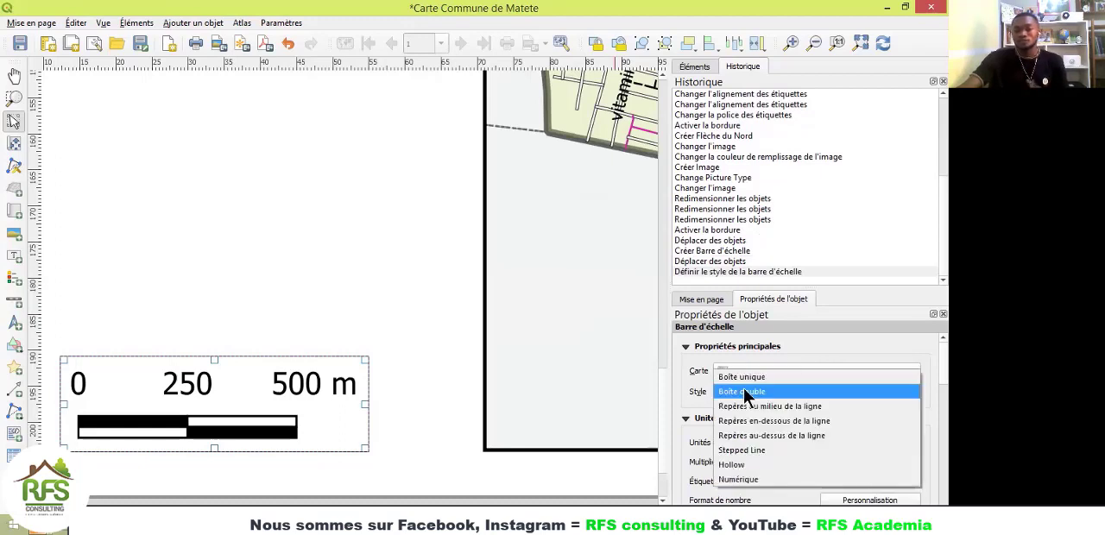
{"action": "left_click", "coordinate": [750, 434]}
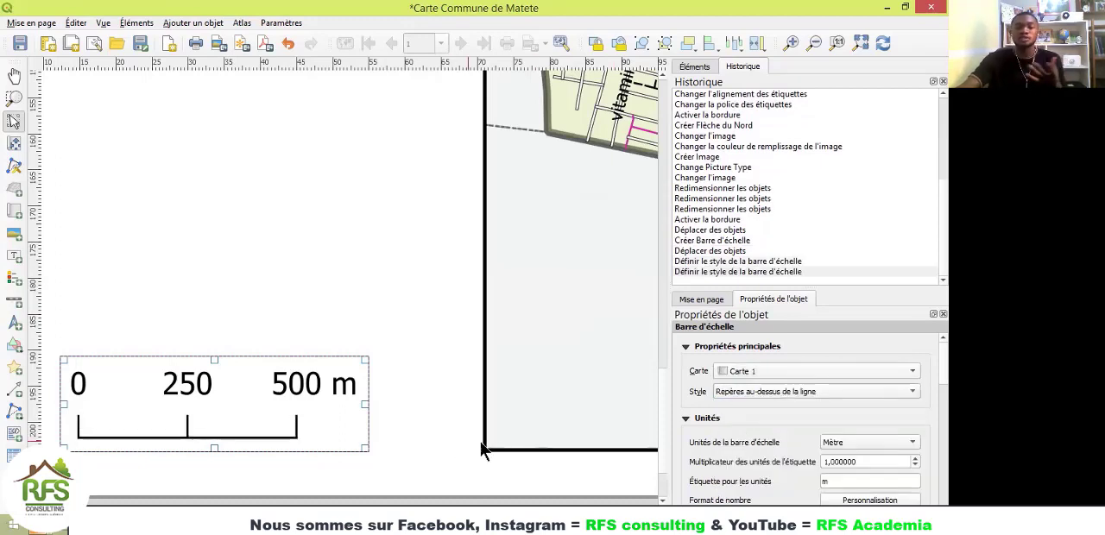
{"action": "left_click", "coordinate": [432, 389]}
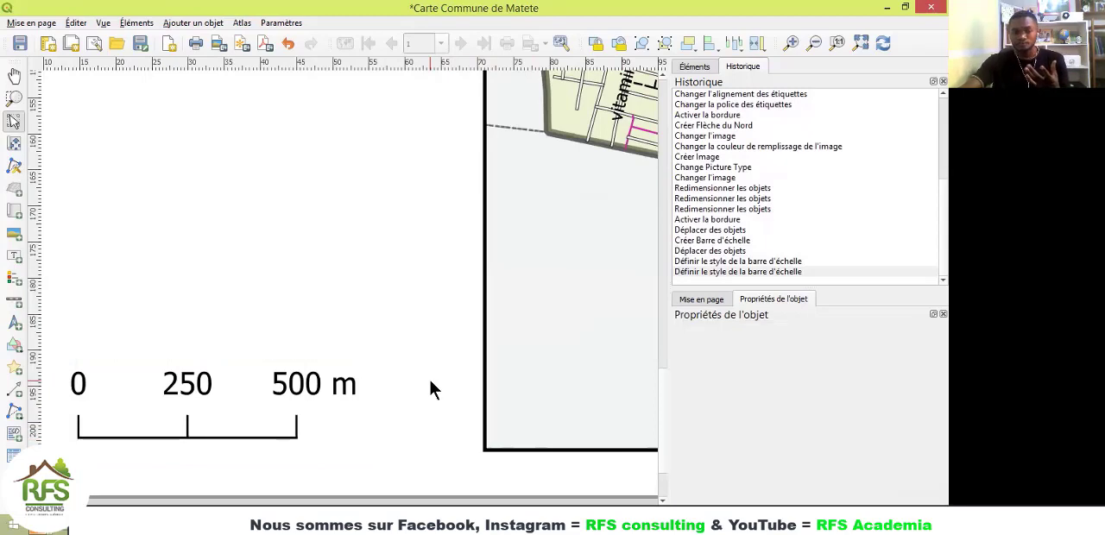
{"action": "scroll", "coordinate": [432, 389], "scroll_direction": "down", "scroll_amount": 5}
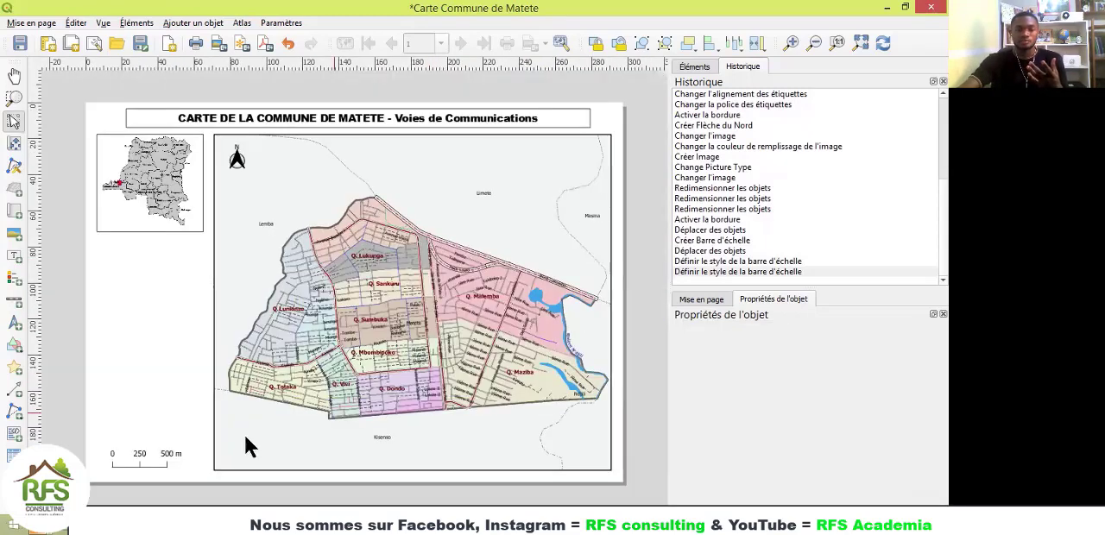
Step: Try placing the scale bar's labels below the segments, and set their vertical placement back to Au dessus des segments
{"action": "left_click", "coordinate": [158, 460]}
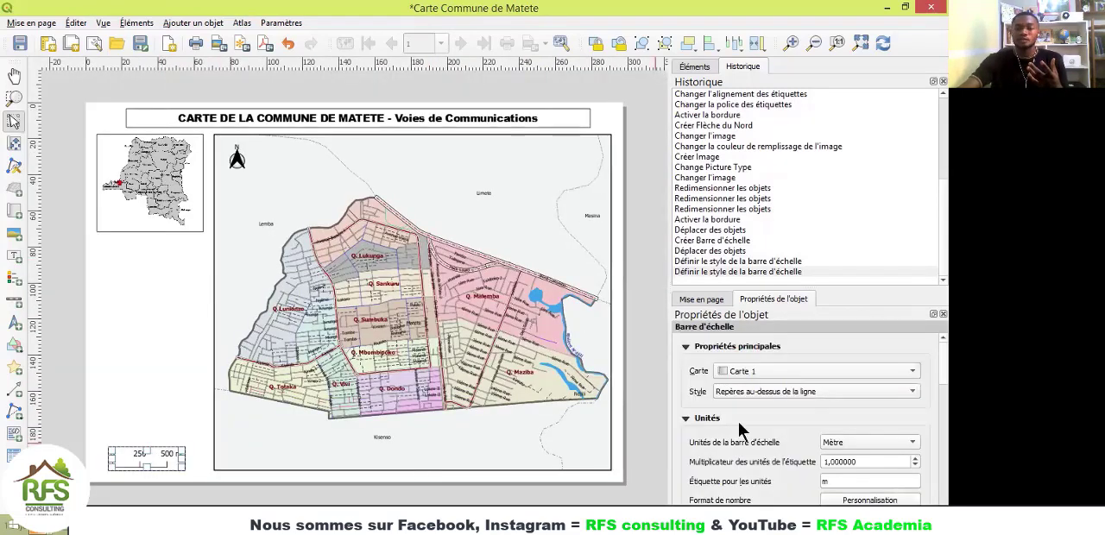
{"action": "scroll", "coordinate": [123, 459], "scroll_direction": "up", "scroll_amount": 2}
{"action": "scroll", "coordinate": [123, 459], "scroll_direction": "up", "scroll_amount": 2}
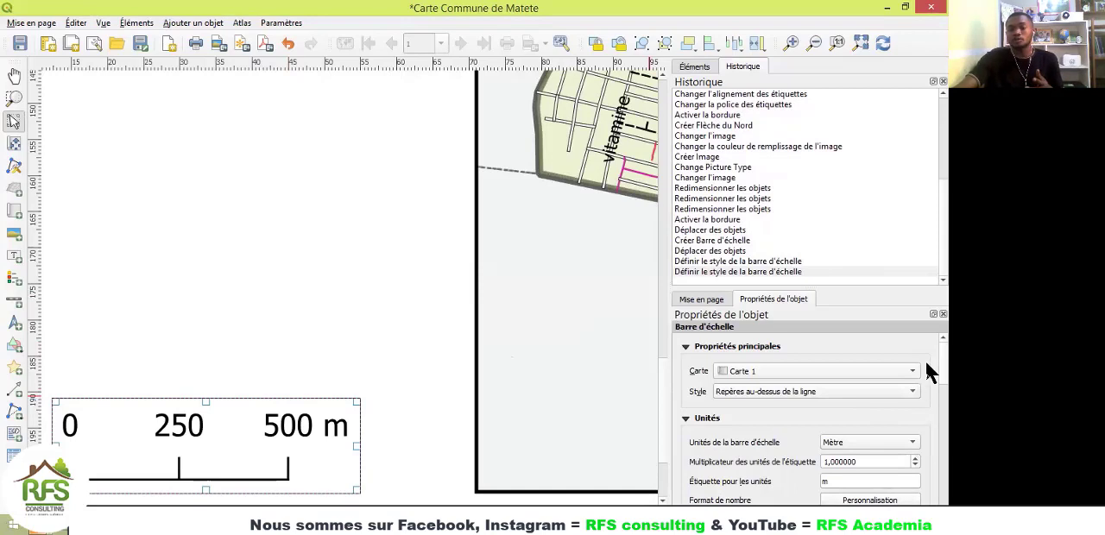
{"action": "scroll", "coordinate": [926, 371], "scroll_direction": "down", "scroll_amount": 8}
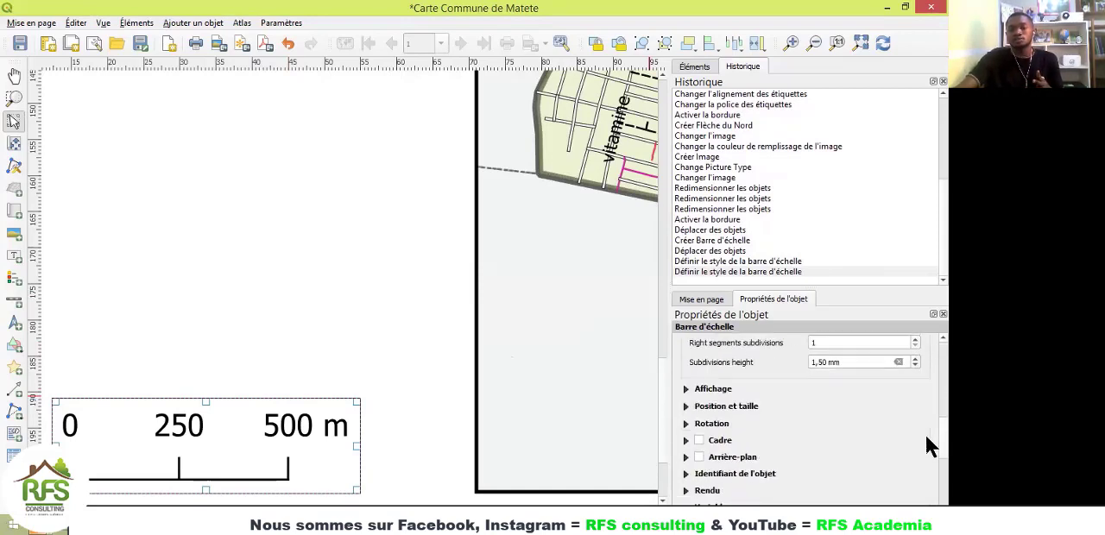
{"action": "scroll", "coordinate": [928, 445], "scroll_direction": "down", "scroll_amount": 2}
{"action": "left_click", "coordinate": [695, 363]}
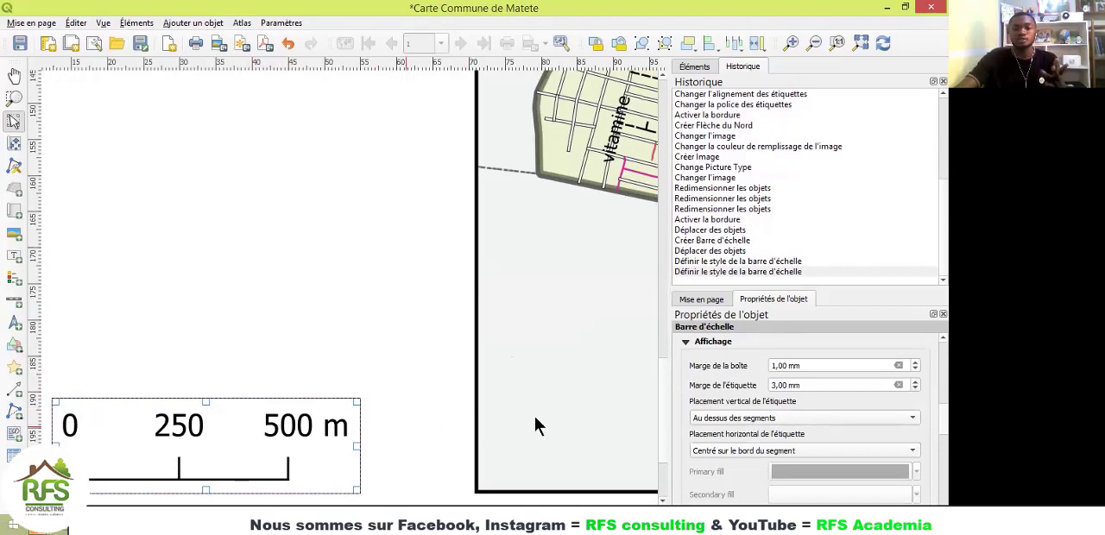
{"action": "left_click", "coordinate": [746, 421]}
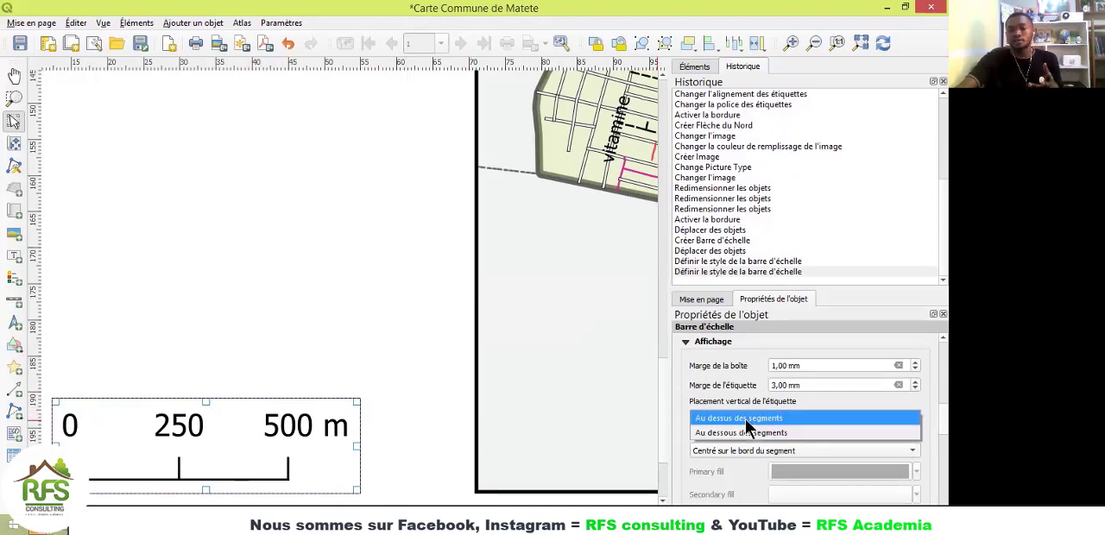
{"action": "left_click", "coordinate": [748, 433]}
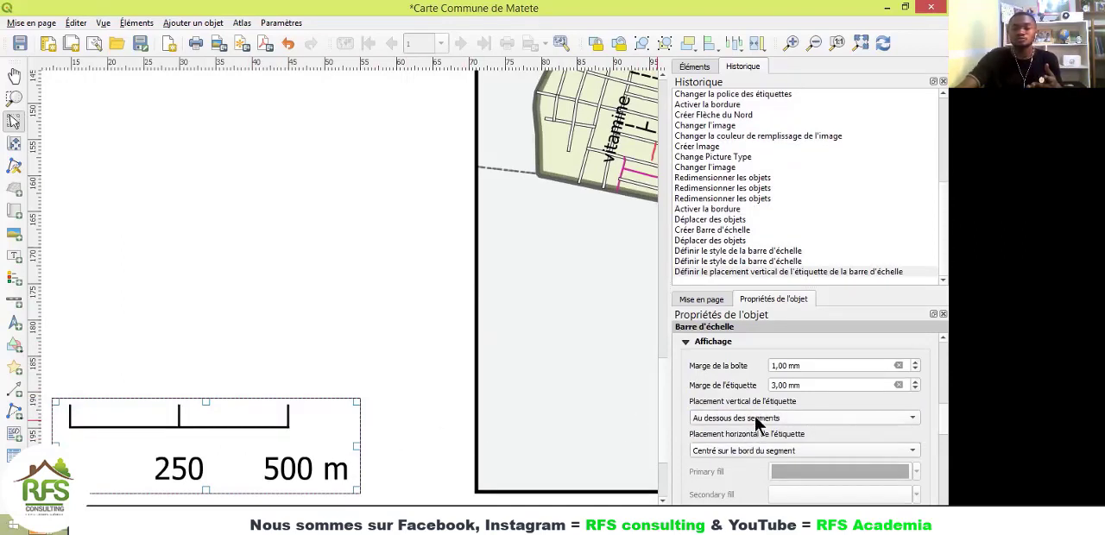
{"action": "left_click", "coordinate": [757, 421]}
{"action": "left_click", "coordinate": [760, 405]}
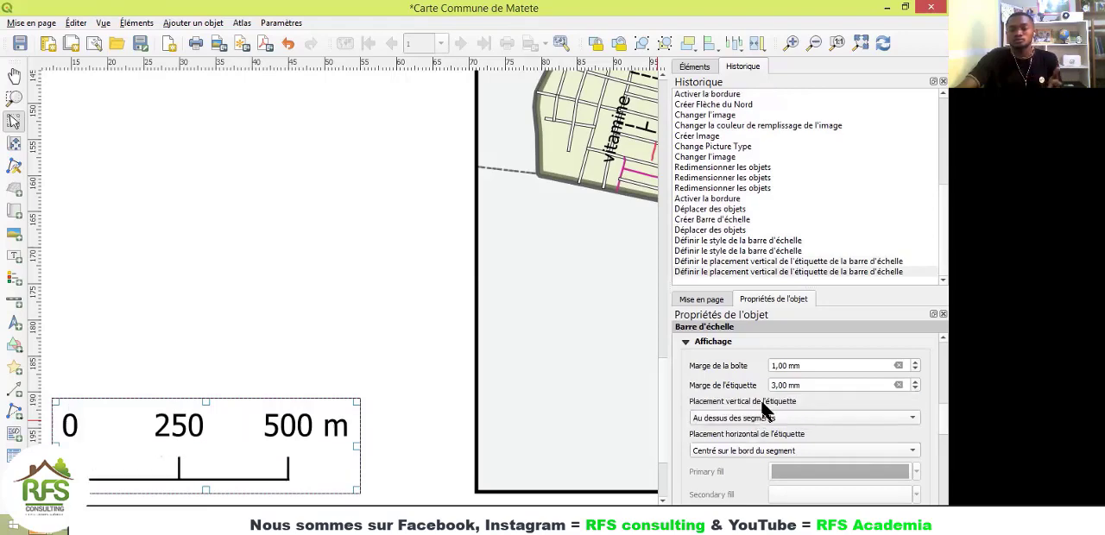
{"action": "left_click", "coordinate": [241, 335]}
{"action": "scroll", "coordinate": [290, 350], "scroll_direction": "down", "scroll_amount": 2}
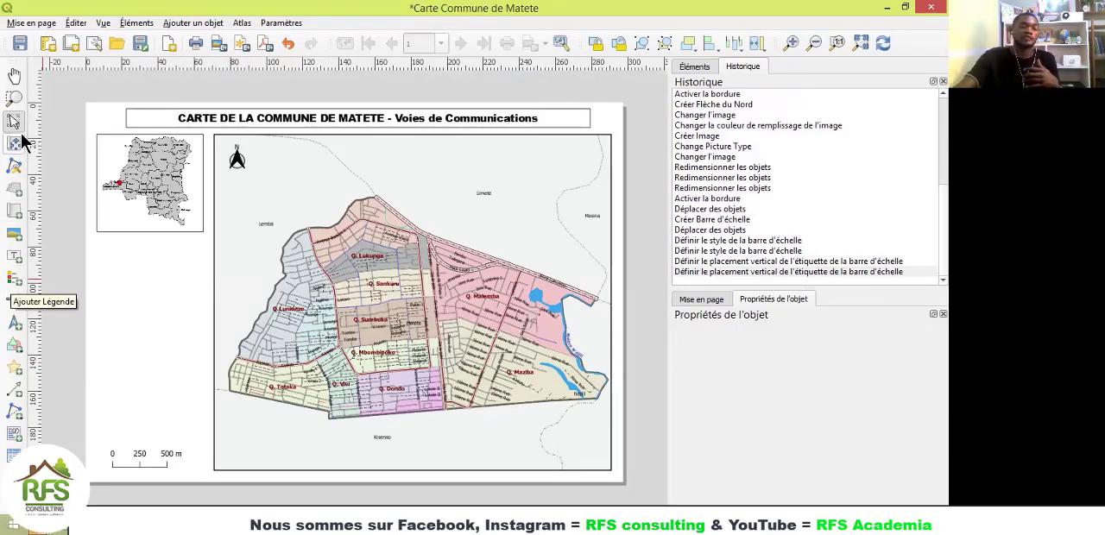
Step: Add a legend for Carte 1 in the blank area between the locator picture and the scale bar
{"action": "left_click", "coordinate": [12, 285]}
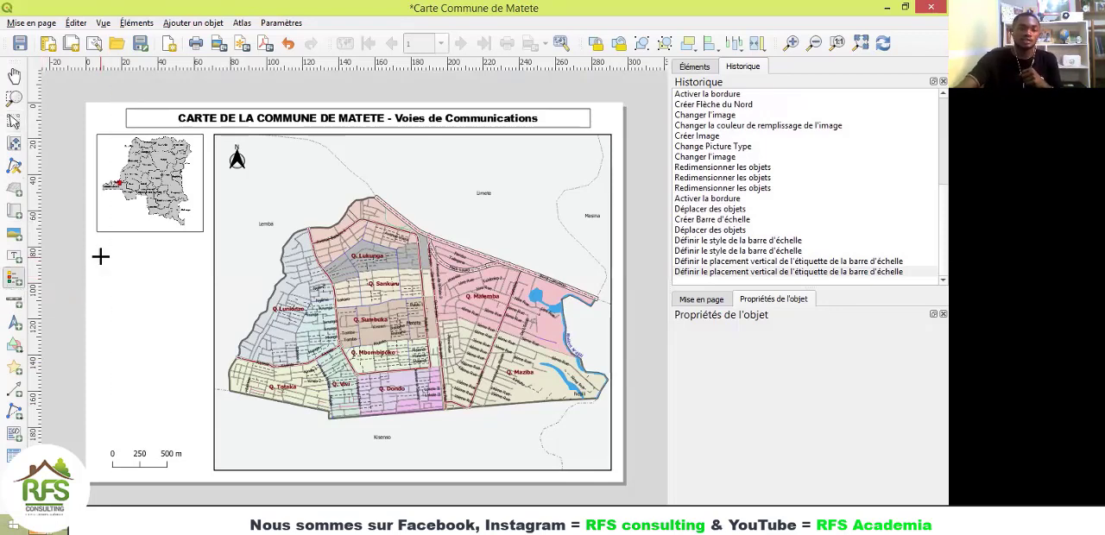
{"action": "left_click_drag", "start_coordinate": [96, 247], "coordinate": [201, 435]}
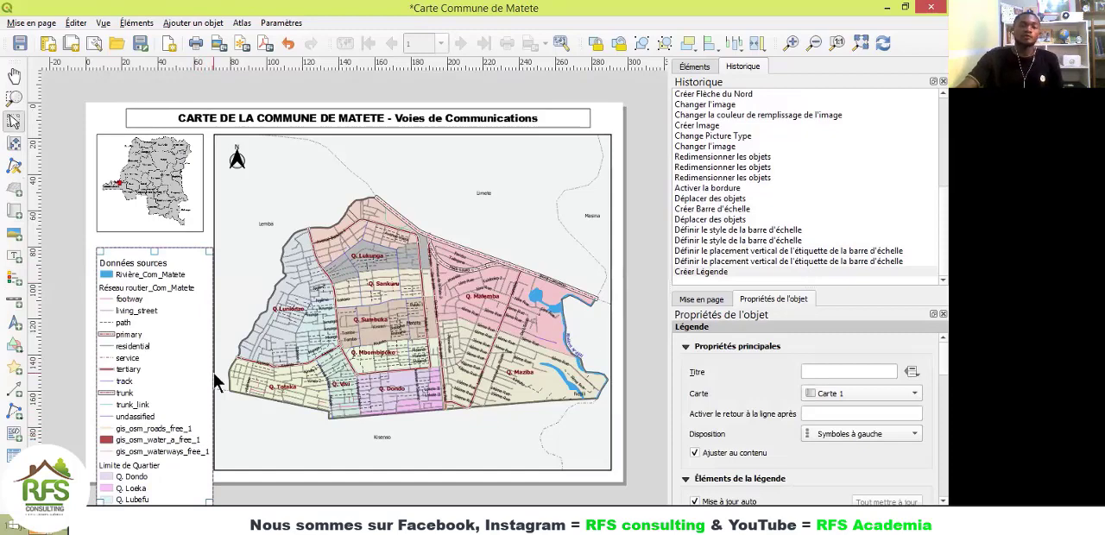
{"action": "scroll", "coordinate": [215, 376], "scroll_direction": "down", "scroll_amount": 2}
{"action": "scroll", "coordinate": [289, 354], "scroll_direction": "up", "scroll_amount": 1}
{"action": "scroll", "coordinate": [288, 347], "scroll_direction": "up", "scroll_amount": 2}
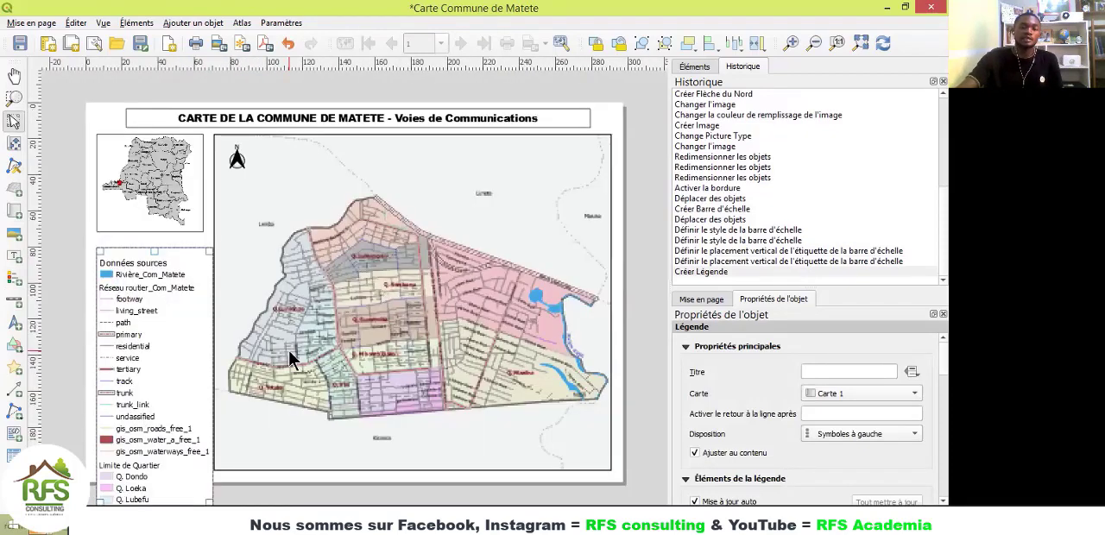
Step: Move the legend around to view its lower entries, and leave it along the page's left edge, partly over the locator picture
{"action": "left_click_drag", "start_coordinate": [164, 342], "coordinate": [184, 215]}
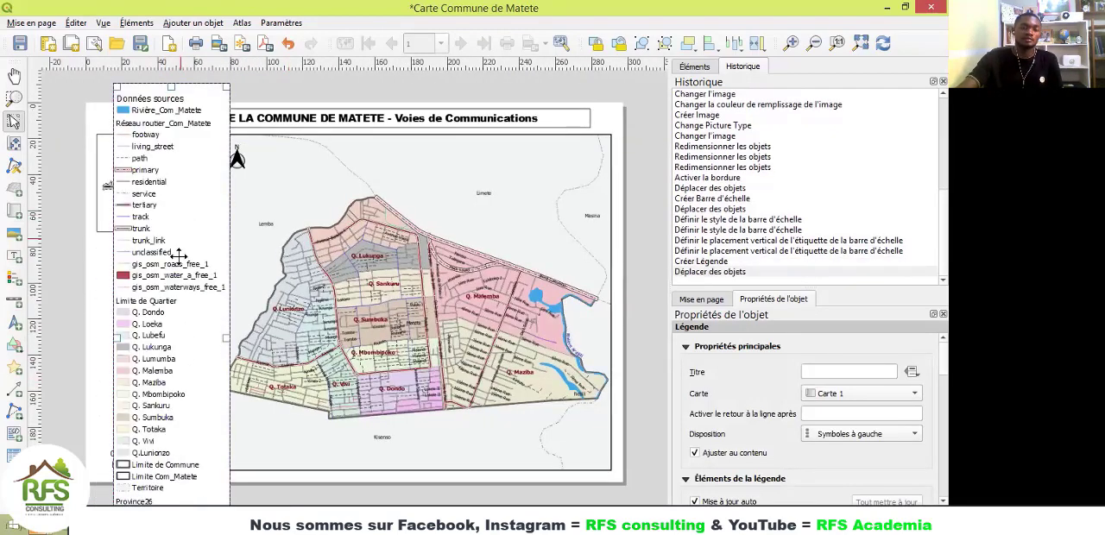
{"action": "left_click_drag", "start_coordinate": [156, 368], "coordinate": [177, 332]}
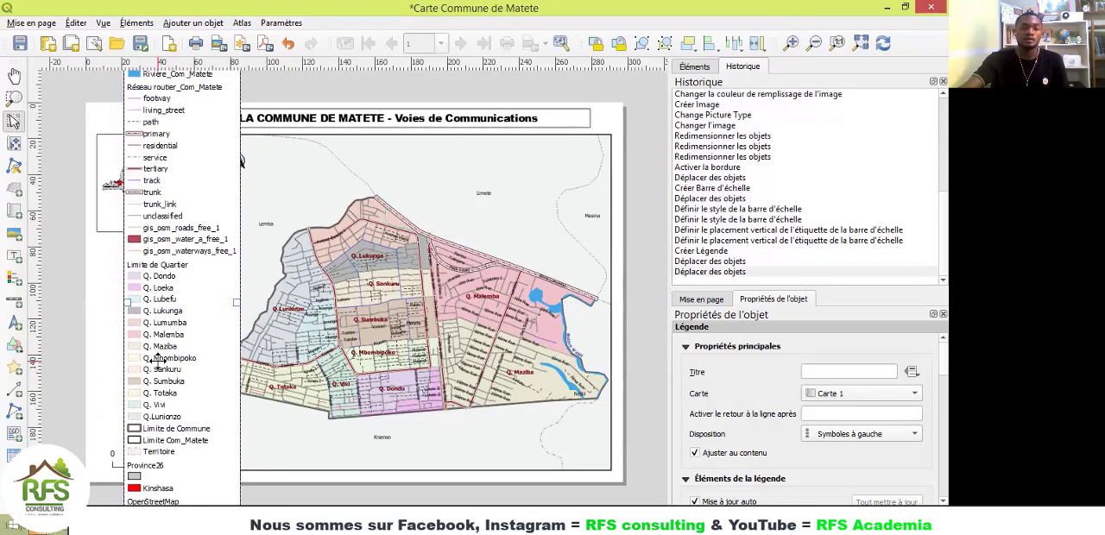
{"action": "left_click_drag", "start_coordinate": [176, 304], "coordinate": [139, 406]}
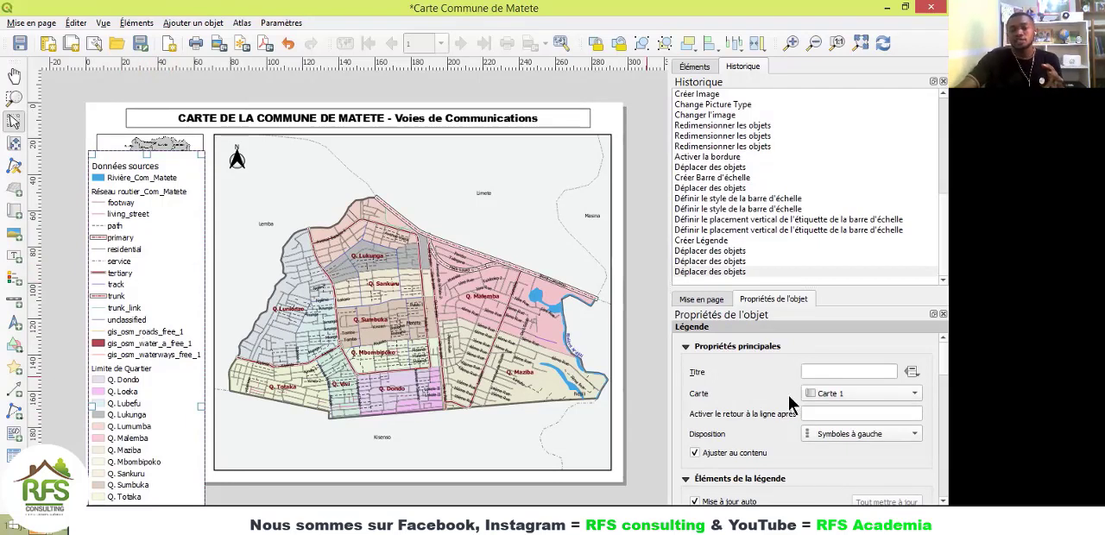
Step: Set the legend's title to Légende and bring its list of legend items into view
{"action": "left_click", "coordinate": [825, 370]}
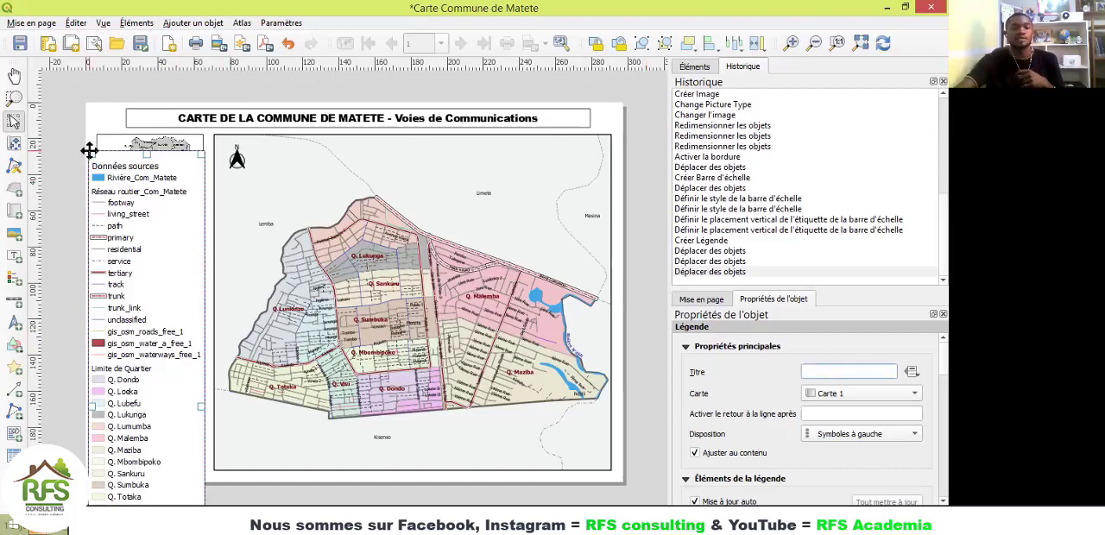
{"action": "scroll", "coordinate": [89, 150], "scroll_direction": "up", "scroll_amount": 5}
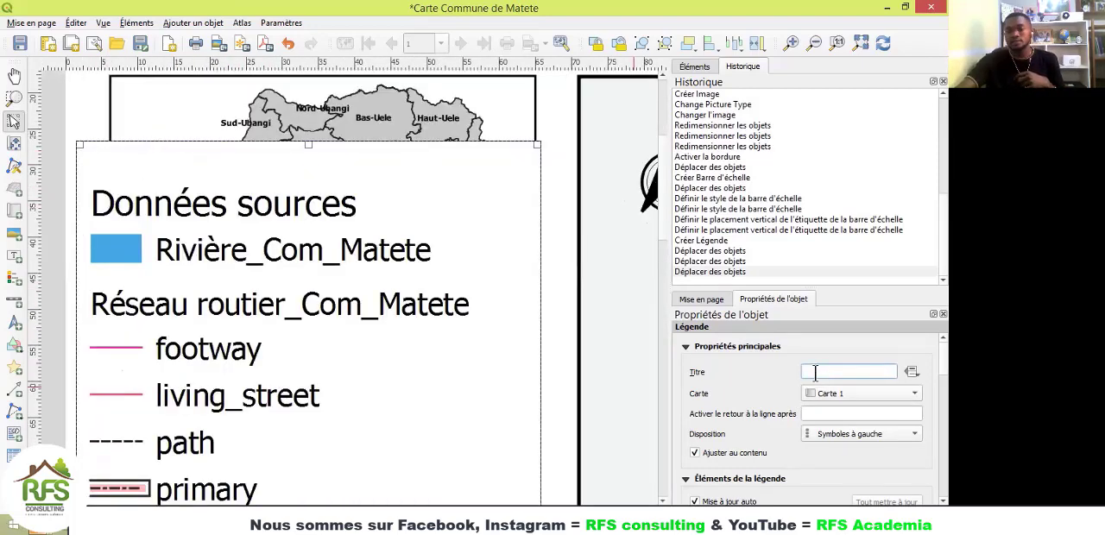
{"action": "type", "text": "L"}
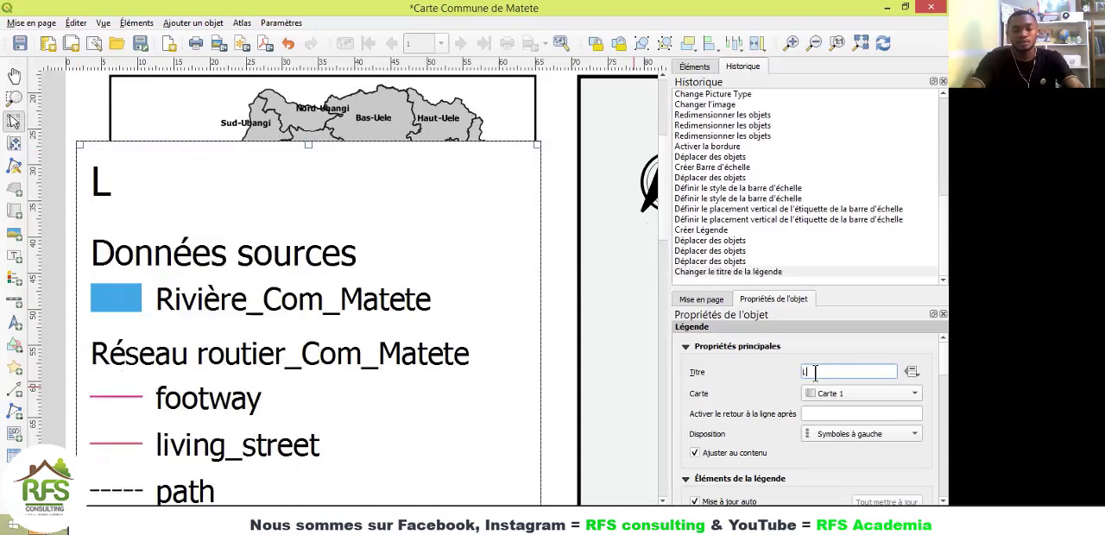
{"action": "type", "text": "égende"}
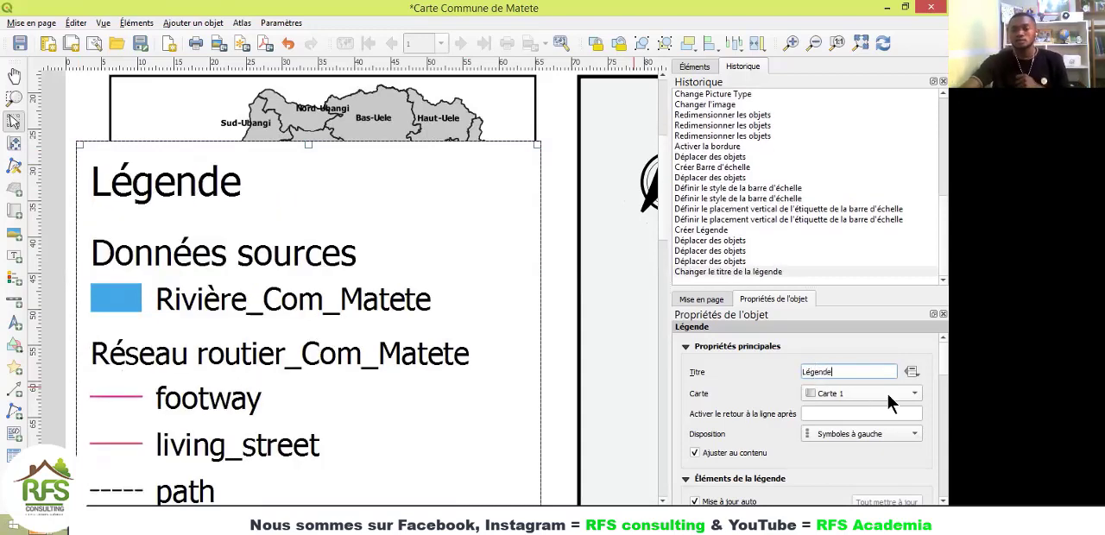
{"action": "scroll", "coordinate": [925, 362], "scroll_direction": "down", "scroll_amount": 3}
{"action": "scroll", "coordinate": [928, 382], "scroll_direction": "down", "scroll_amount": 2}
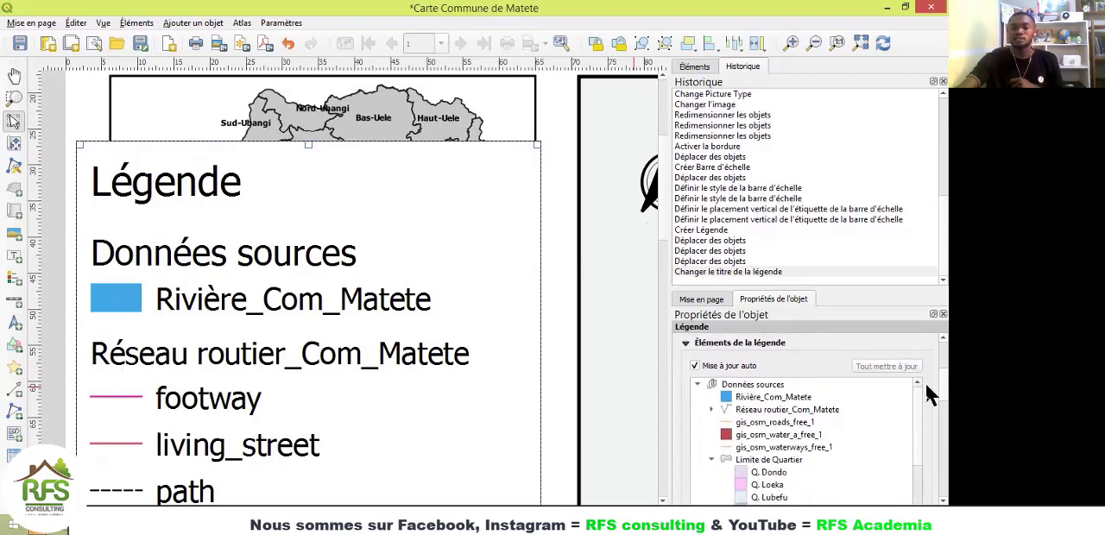
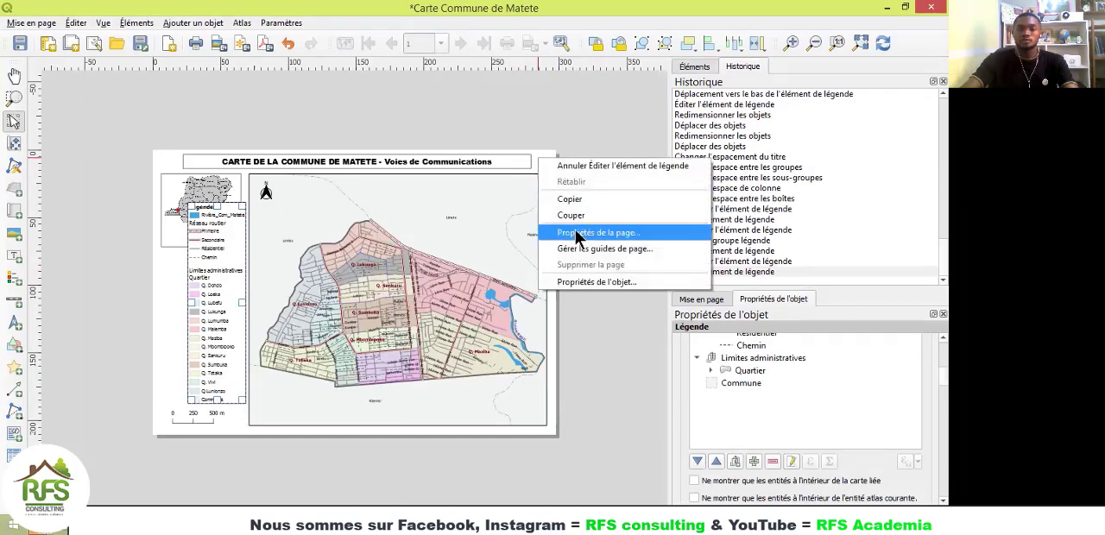
Step: Change the layout page size to A3 in the page properties
{"action": "left_click", "coordinate": [575, 232]}
{"action": "left_click", "coordinate": [761, 358]}
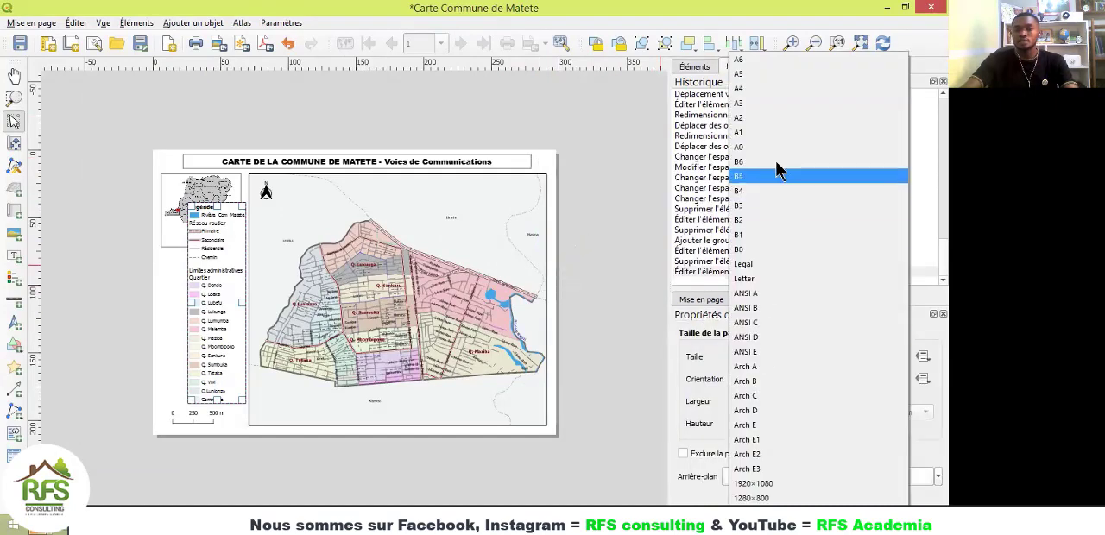
{"action": "left_click", "coordinate": [755, 102]}
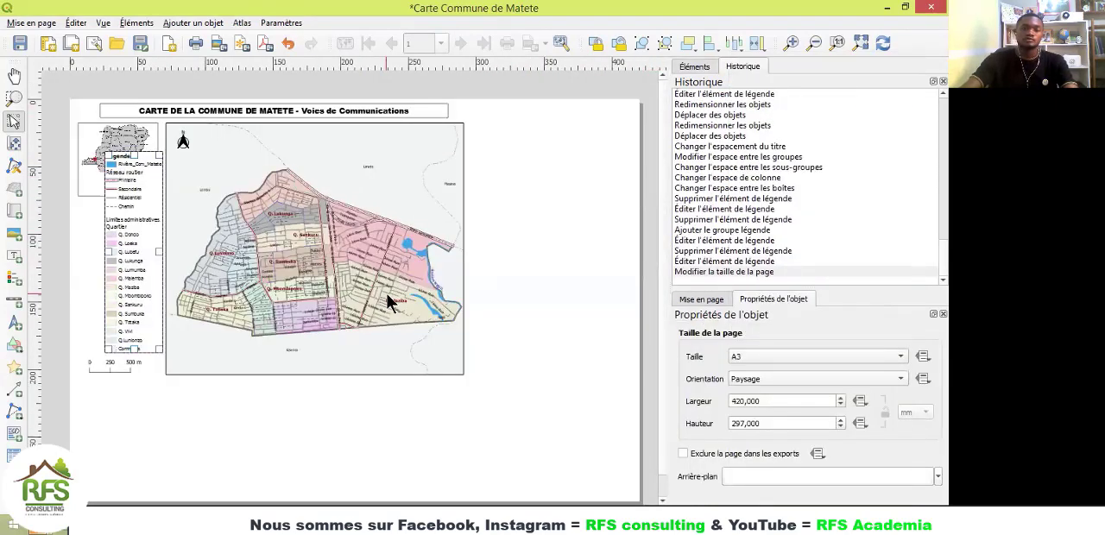
Step: Enlarge the Carte 1 map frame to fill most of the larger page, and move the title to be roughly centred above it
{"action": "left_click", "coordinate": [320, 247]}
{"action": "left_click_drag", "start_coordinate": [459, 372], "coordinate": [594, 482]}
{"action": "left_click_drag", "start_coordinate": [407, 339], "coordinate": [436, 343]}
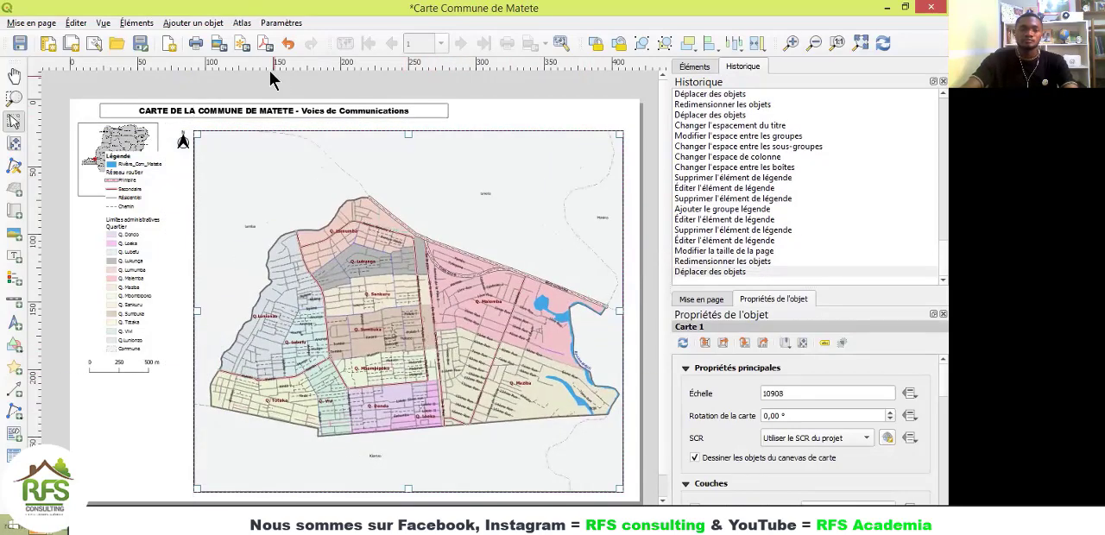
{"action": "left_click", "coordinate": [272, 111]}
{"action": "left_click_drag", "start_coordinate": [272, 110], "coordinate": [333, 115]}
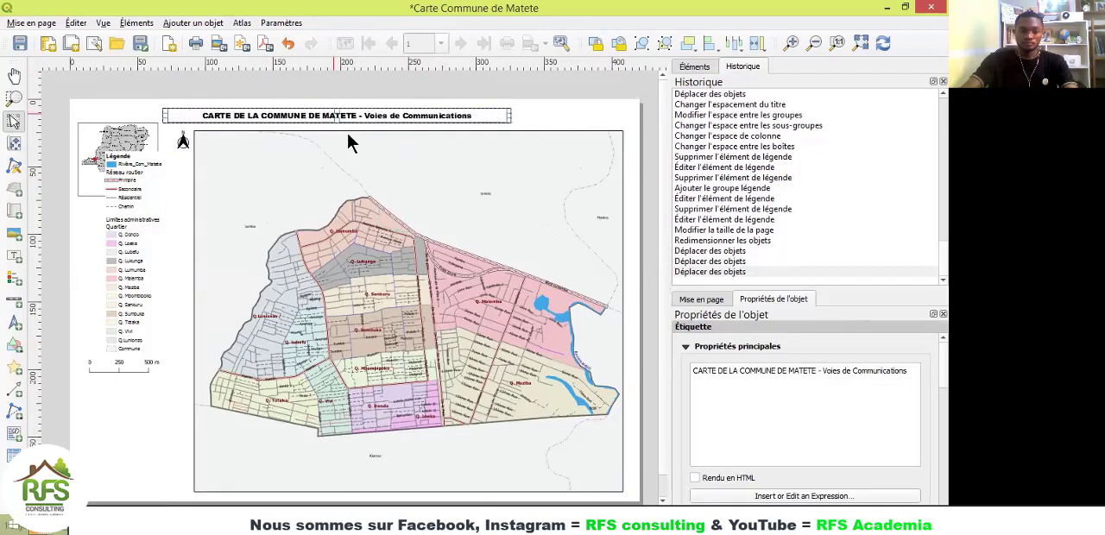
Step: Move the scale bar down near the page's lower-left corner, and place the legend just above it, clear of the locator picture
{"action": "left_click", "coordinate": [138, 328]}
{"action": "left_click", "coordinate": [120, 366]}
{"action": "left_click_drag", "start_coordinate": [120, 366], "coordinate": [127, 484]}
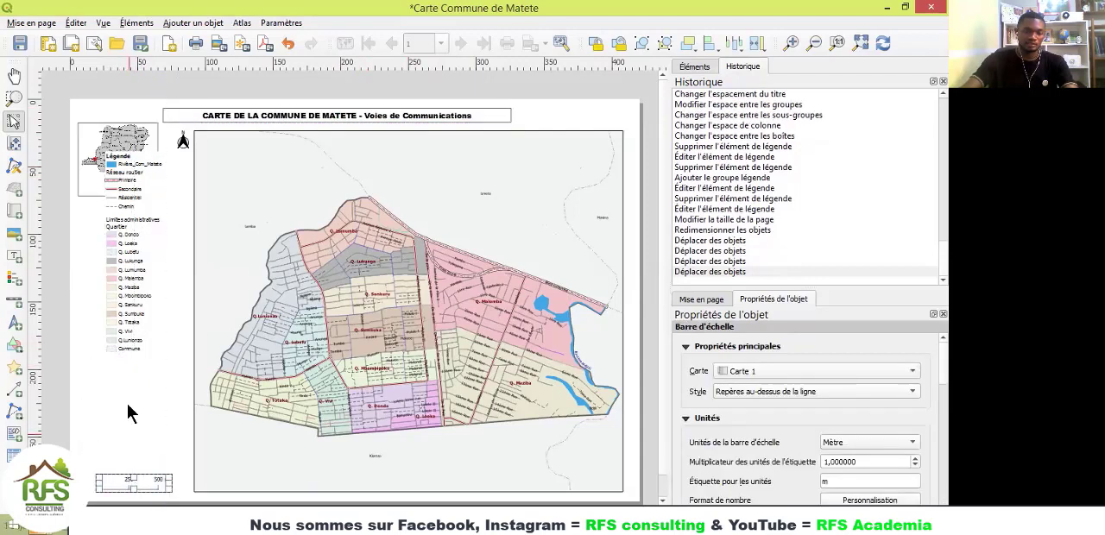
{"action": "left_click", "coordinate": [134, 336]}
{"action": "left_click_drag", "start_coordinate": [124, 269], "coordinate": [120, 366]}
Step: Enlarge the locator picture with its top level with the map frame, and move the north arrow inside the map's upper-left corner
{"action": "left_click", "coordinate": [125, 166]}
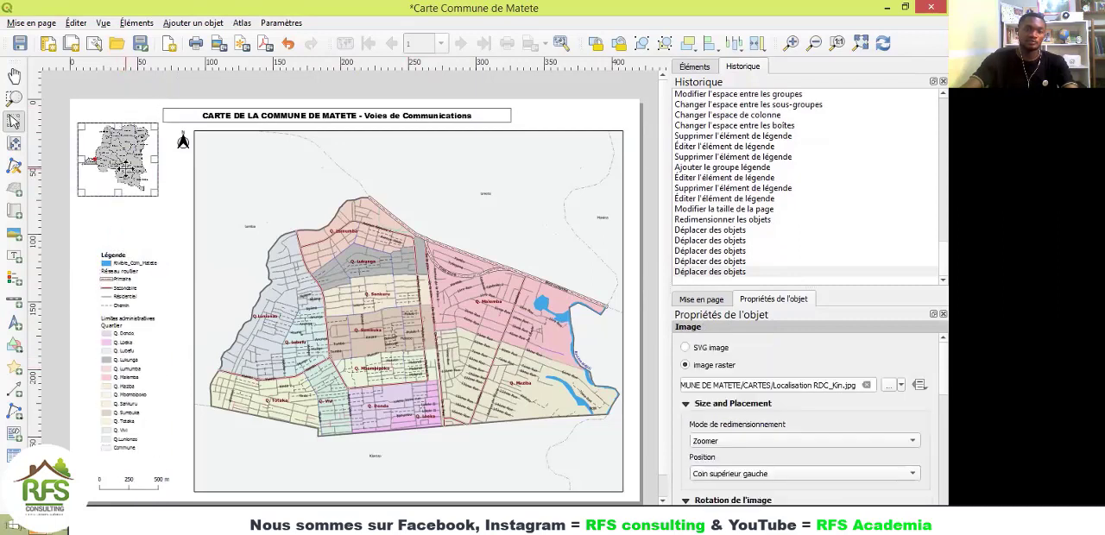
{"action": "mouse_move", "coordinate": [125, 166]}
{"action": "left_mouse_down"}
{"action": "mouse_move", "coordinate": [122, 197]}
{"action": "mouse_move", "coordinate": [125, 174]}
{"action": "left_mouse_up"}
{"action": "left_click_drag", "start_coordinate": [155, 205], "coordinate": [180, 248]}
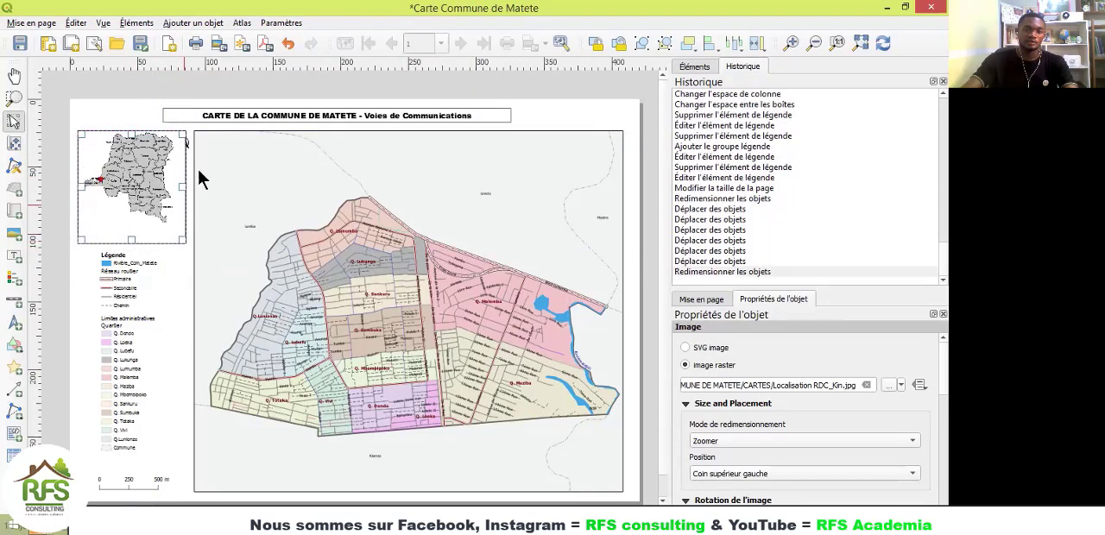
{"action": "left_click_drag", "start_coordinate": [186, 140], "coordinate": [211, 151]}
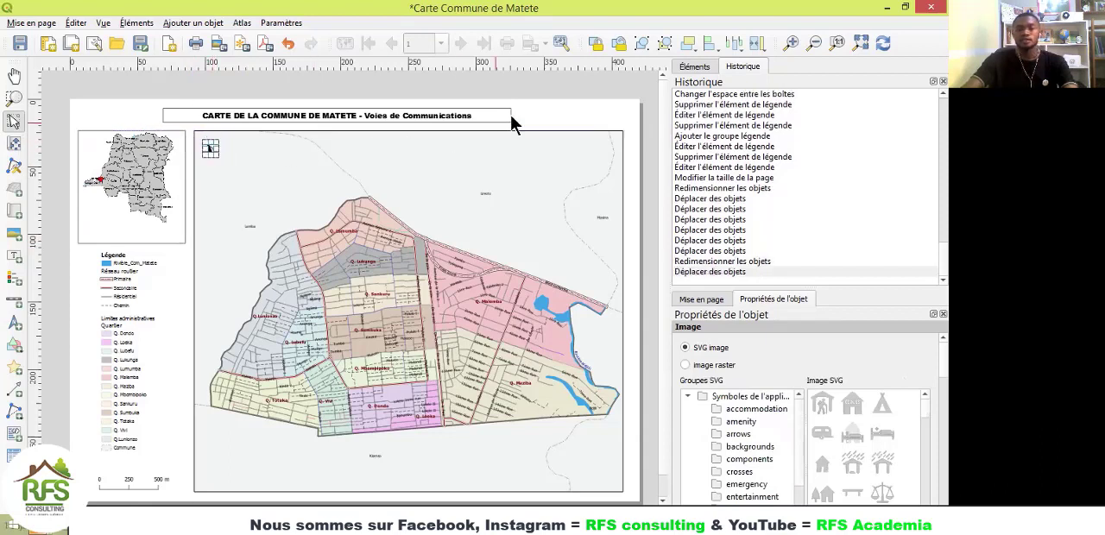
Step: Reposition the map frame slightly right of the locator picture with their top edges level, and shift the map content upward within the frame
{"action": "left_click", "coordinate": [541, 103]}
{"action": "left_click_drag", "start_coordinate": [398, 328], "coordinate": [399, 324]}
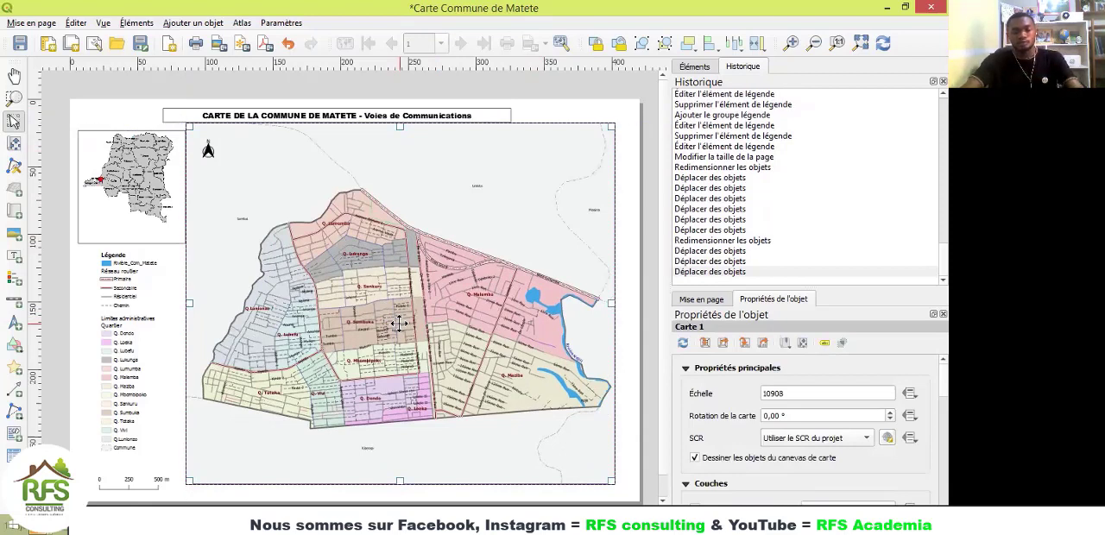
{"action": "key", "text": "ctrl+z"}
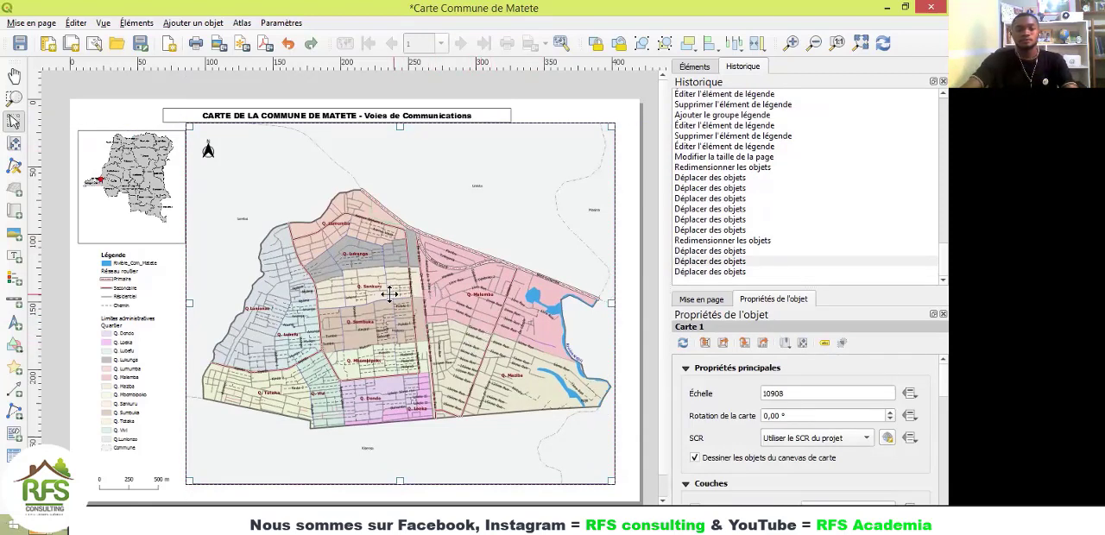
{"action": "left_click_drag", "start_coordinate": [389, 295], "coordinate": [403, 300]}
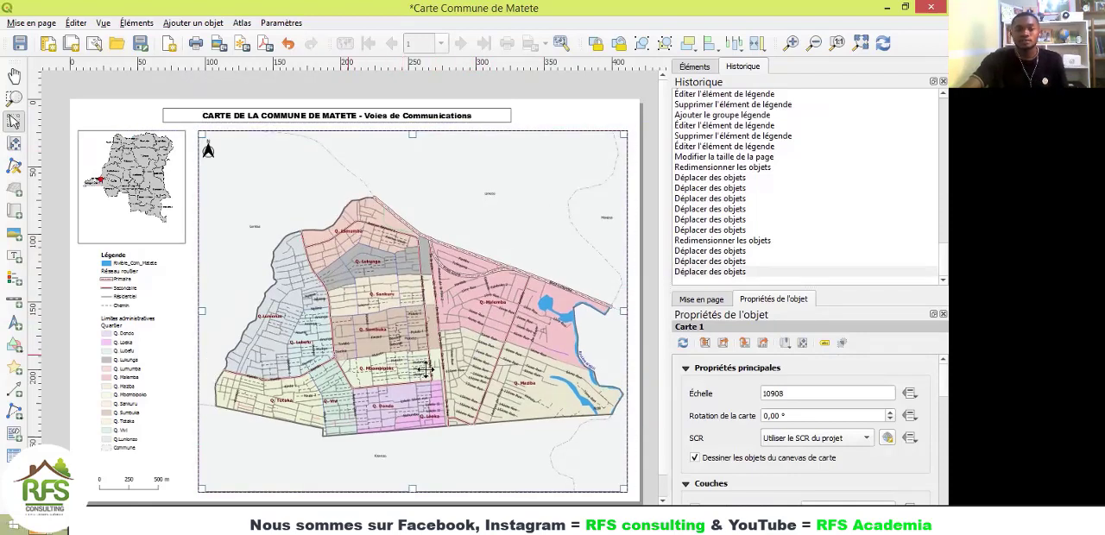
{"action": "left_click", "coordinate": [17, 146]}
{"action": "mouse_move", "coordinate": [375, 323]}
{"action": "left_mouse_down"}
{"action": "mouse_move", "coordinate": [385, 292]}
{"action": "mouse_move", "coordinate": [353, 250]}
{"action": "mouse_move", "coordinate": [474, 272]}
{"action": "mouse_move", "coordinate": [412, 334]}
{"action": "mouse_move", "coordinate": [349, 277]}
{"action": "mouse_move", "coordinate": [366, 310]}
{"action": "left_mouse_up"}
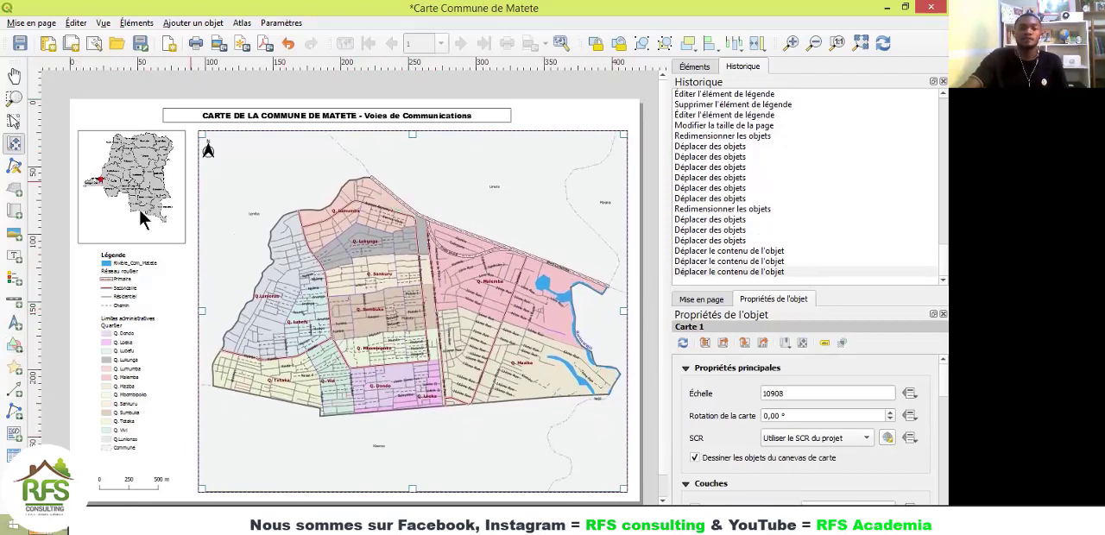
Step: Add a text label in the map's lower-right corner and replace its placeholder text with the lines Source and OSM
{"action": "left_click", "coordinate": [13, 257]}
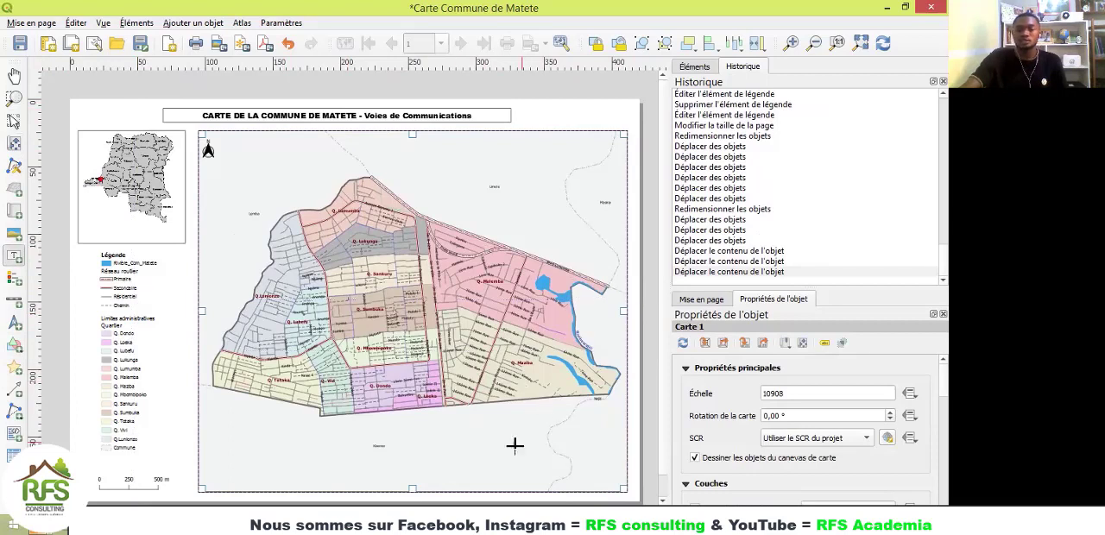
{"action": "left_click_drag", "start_coordinate": [519, 442], "coordinate": [609, 485]}
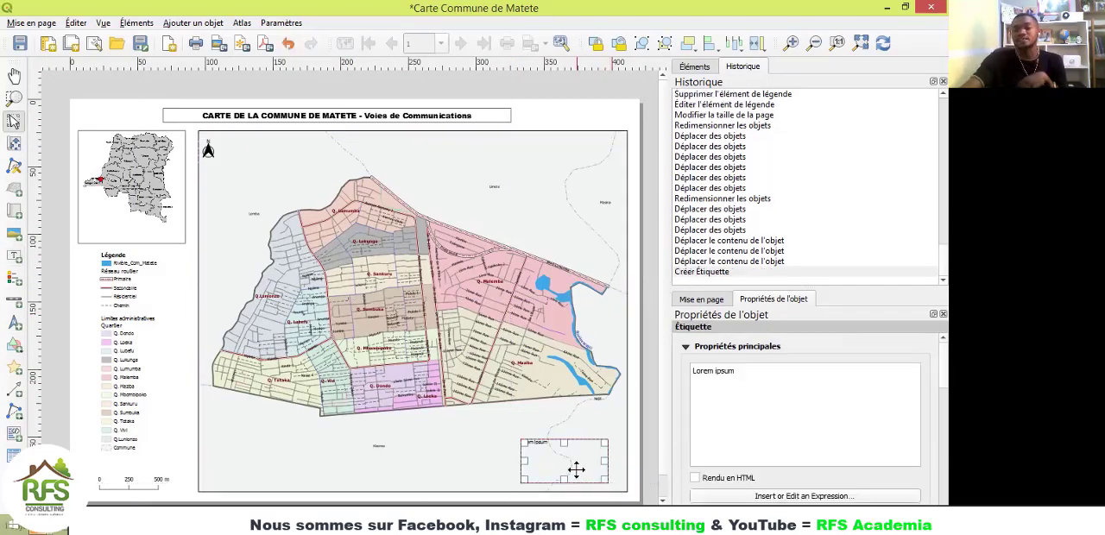
{"action": "left_click_drag", "start_coordinate": [738, 374], "coordinate": [688, 368]}
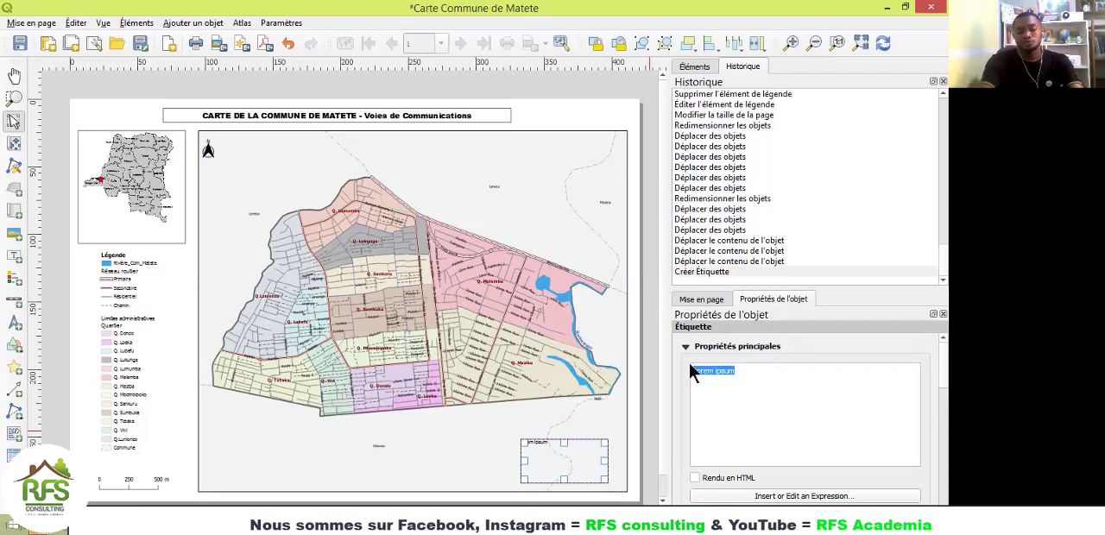
{"action": "type", "text": "Source"}
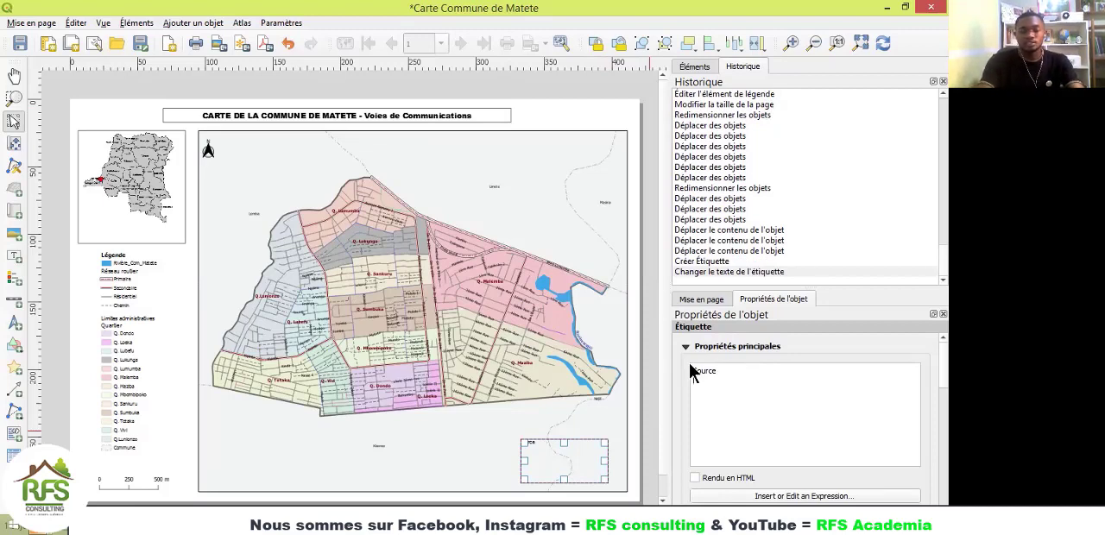
{"action": "key", "text": "Return"}
{"action": "type", "text": "OSM "}
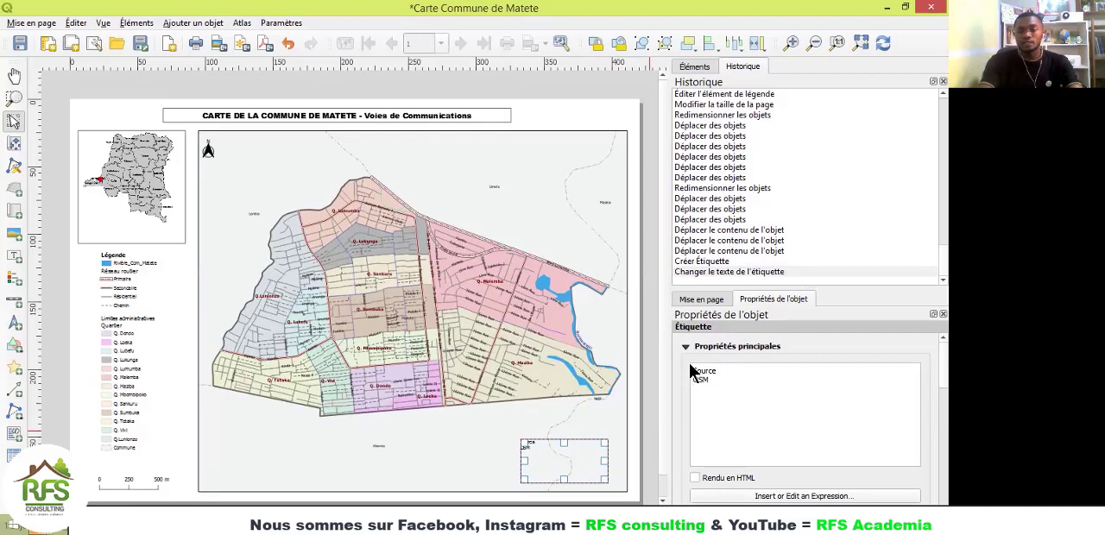
{"action": "type", "text": "S"}
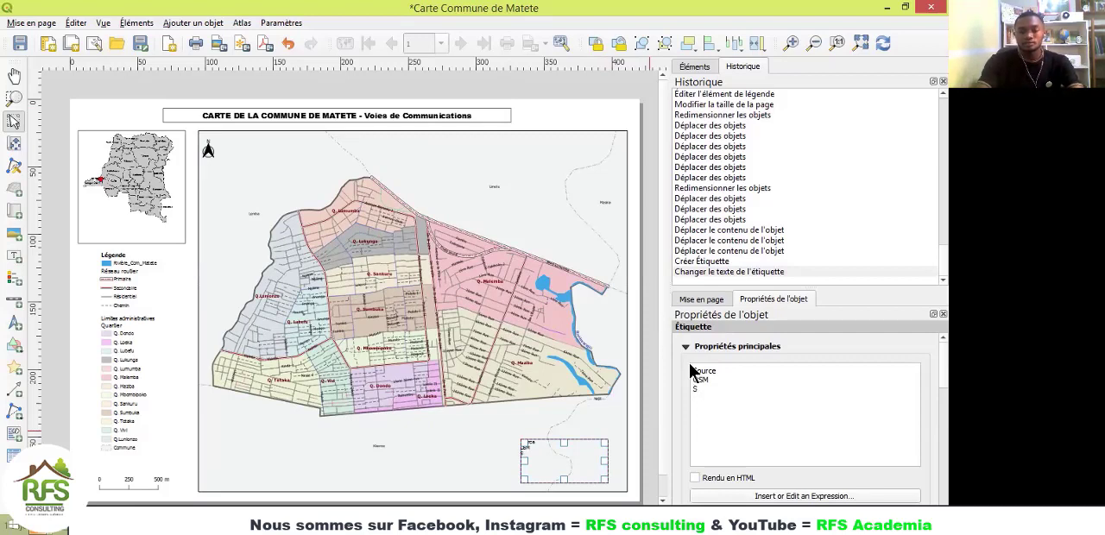
{"action": "type", "text": "C"}
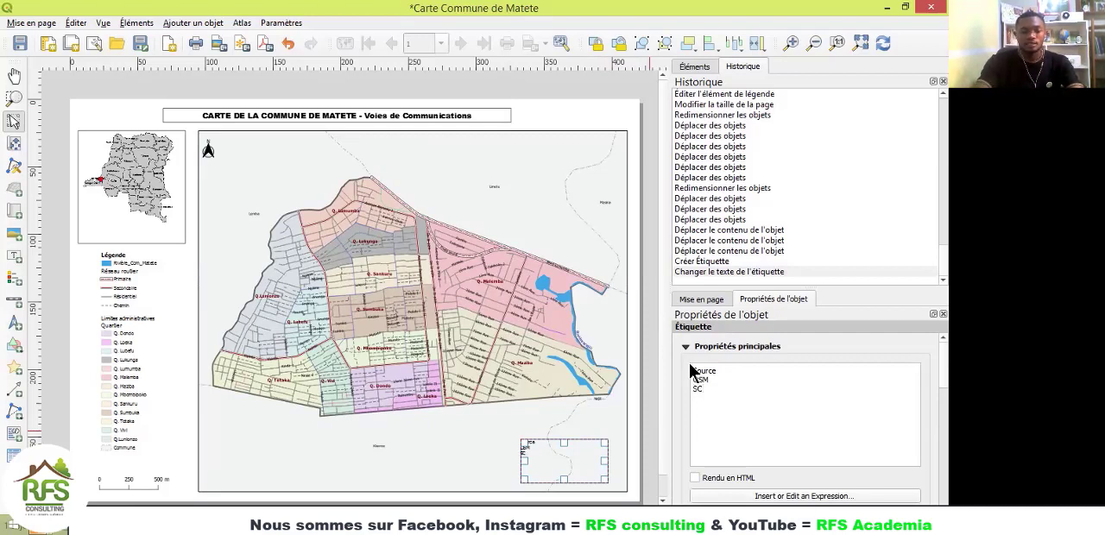
{"action": "type", "text": "R :"}
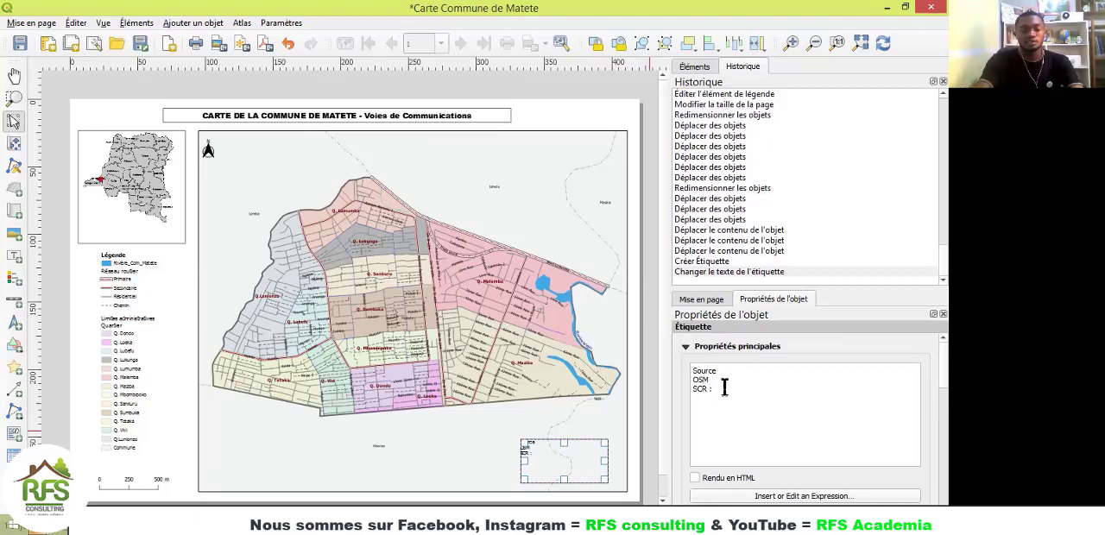
Step: Extend the source label with the lines "SCR : WGS 84" and "Auteur :"
{"action": "type", "text": "WGS"}
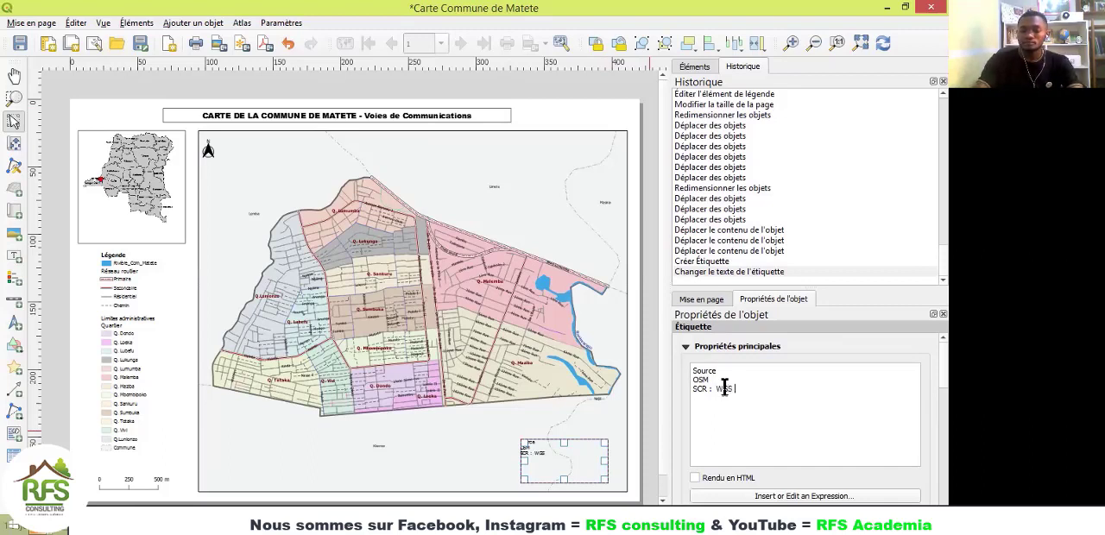
{"action": "type", "text": " 84 "}
{"action": "type", "text": "Au"}
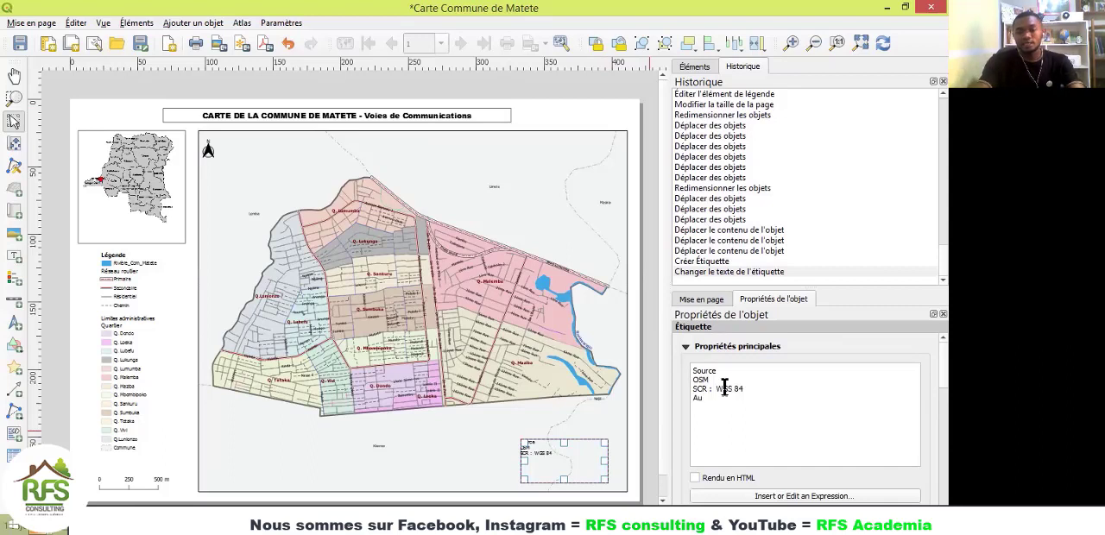
{"action": "type", "text": "teur :"}
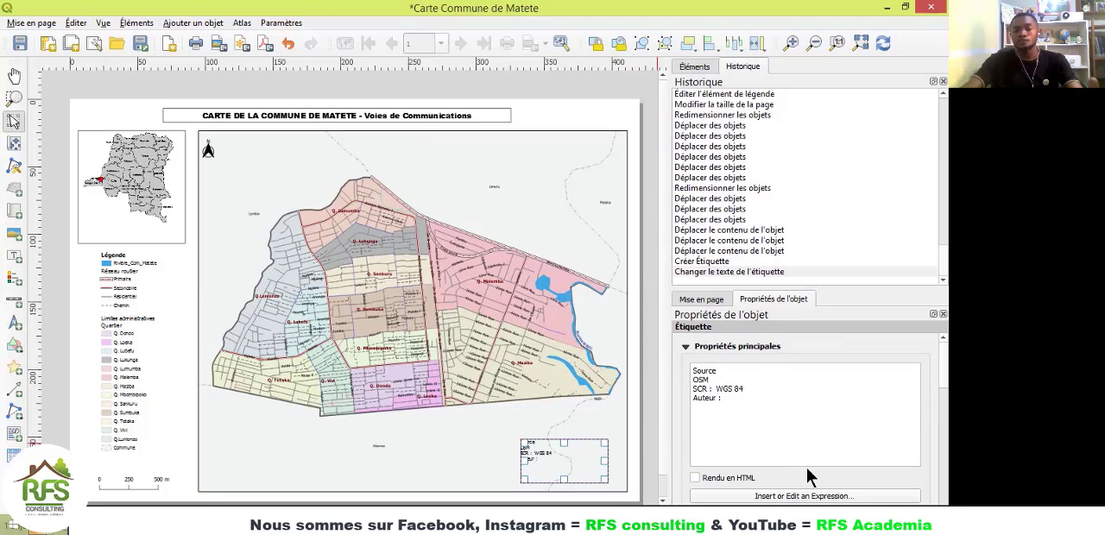
Step: Switch to the Carte Commune Matete layout to examine its page design, and return to the Carte Commune de Matete layout
{"action": "mouse_move", "coordinate": [635, 527]}
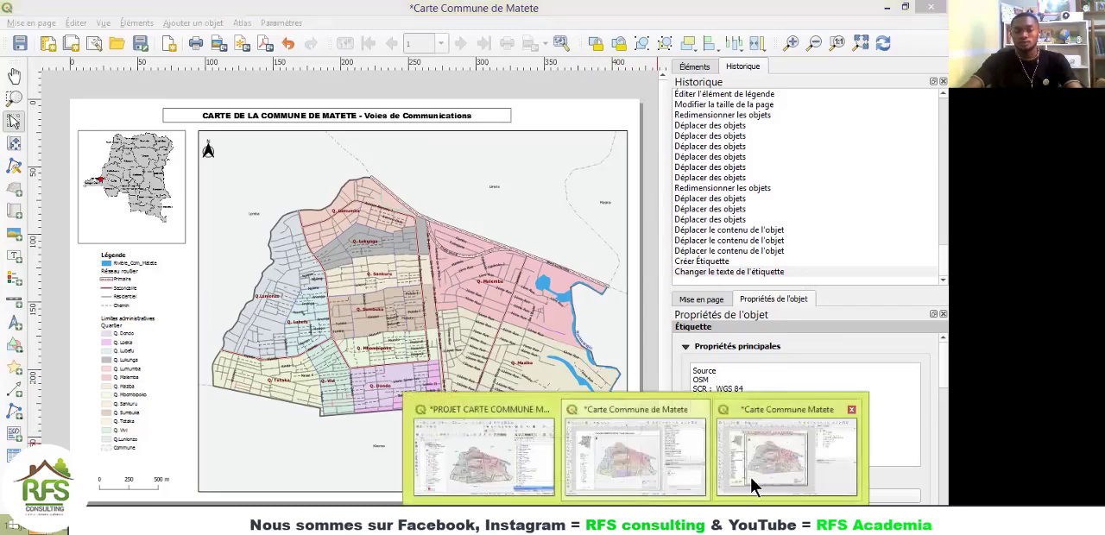
{"action": "left_click", "coordinate": [752, 483]}
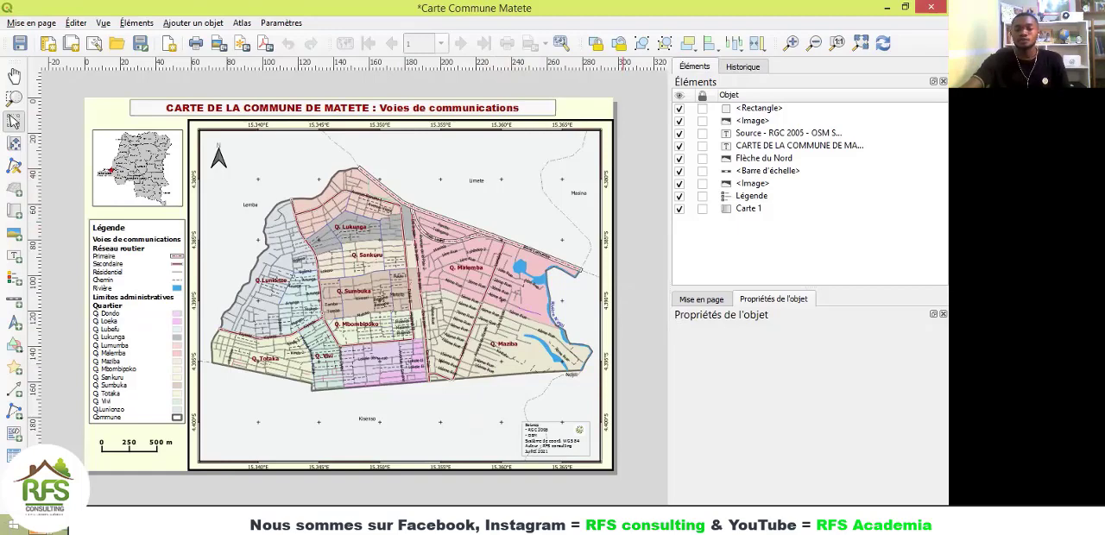
{"action": "left_click", "coordinate": [594, 480]}
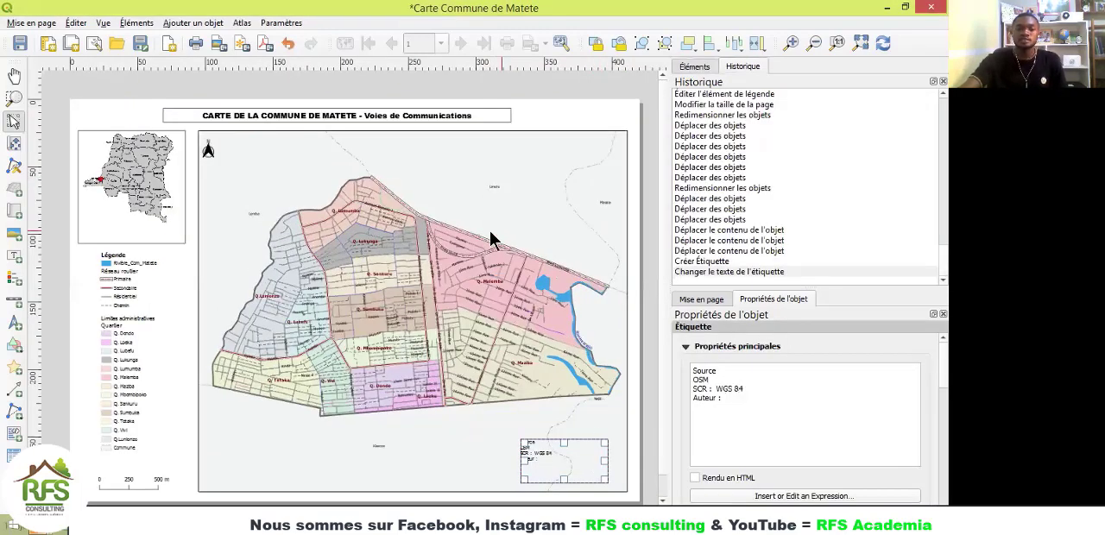
{"action": "left_click", "coordinate": [636, 520]}
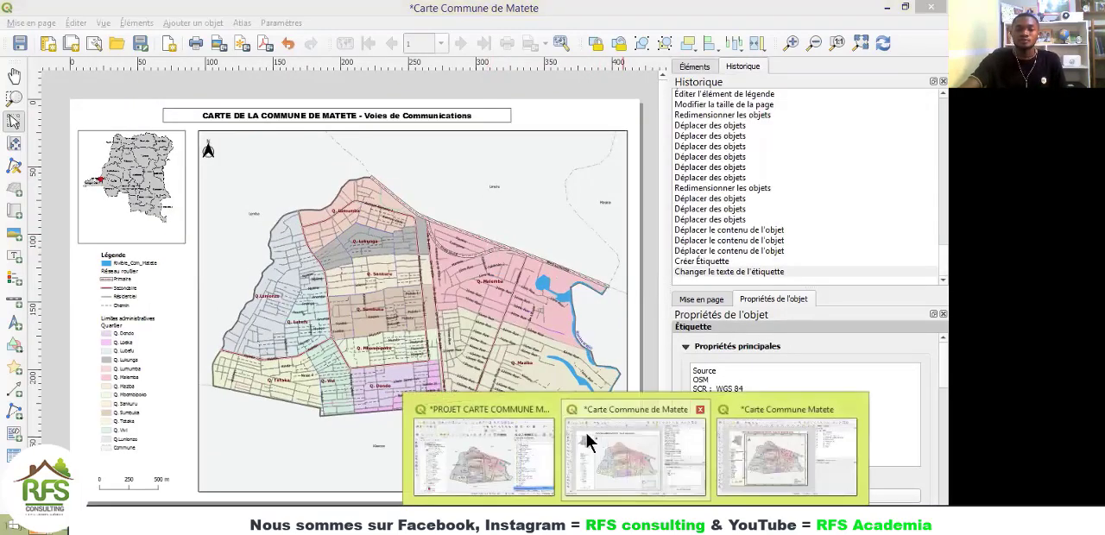
{"action": "left_click", "coordinate": [557, 207]}
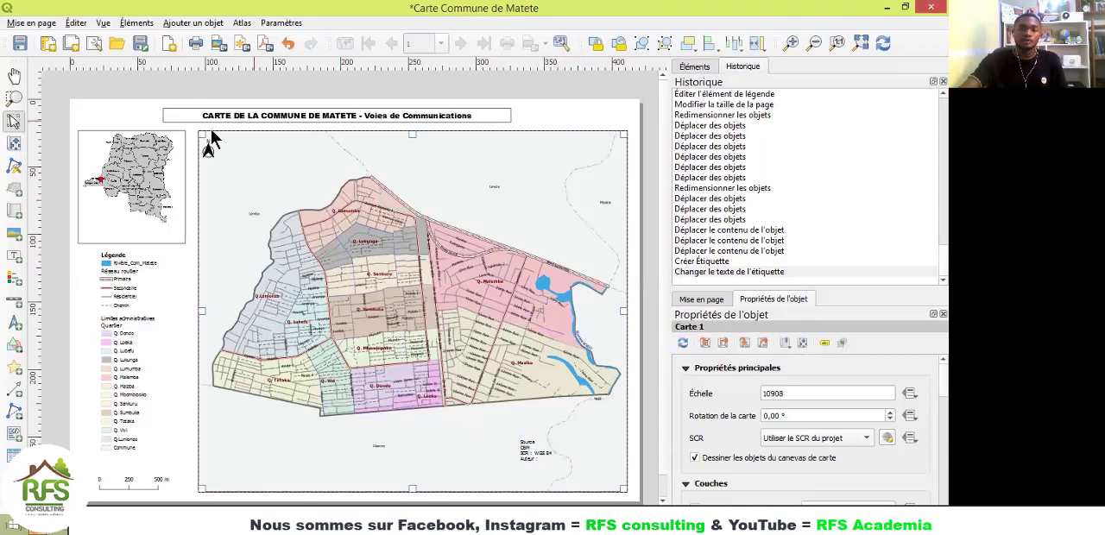
Step: Set the page's background colour to a very pale yellow in the page properties
{"action": "right_click", "coordinate": [561, 117]}
{"action": "left_click", "coordinate": [616, 185]}
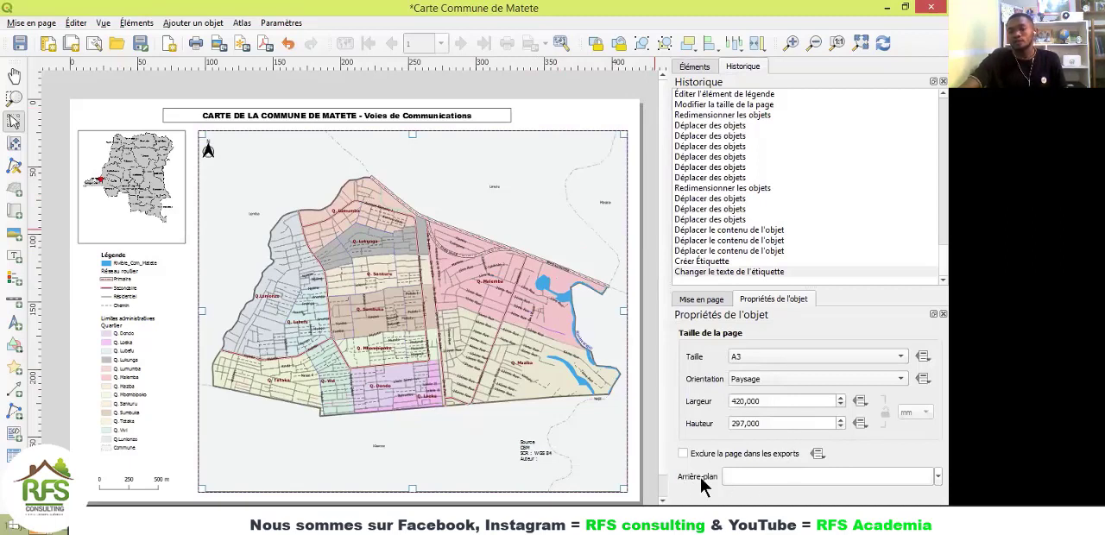
{"action": "left_click", "coordinate": [937, 477]}
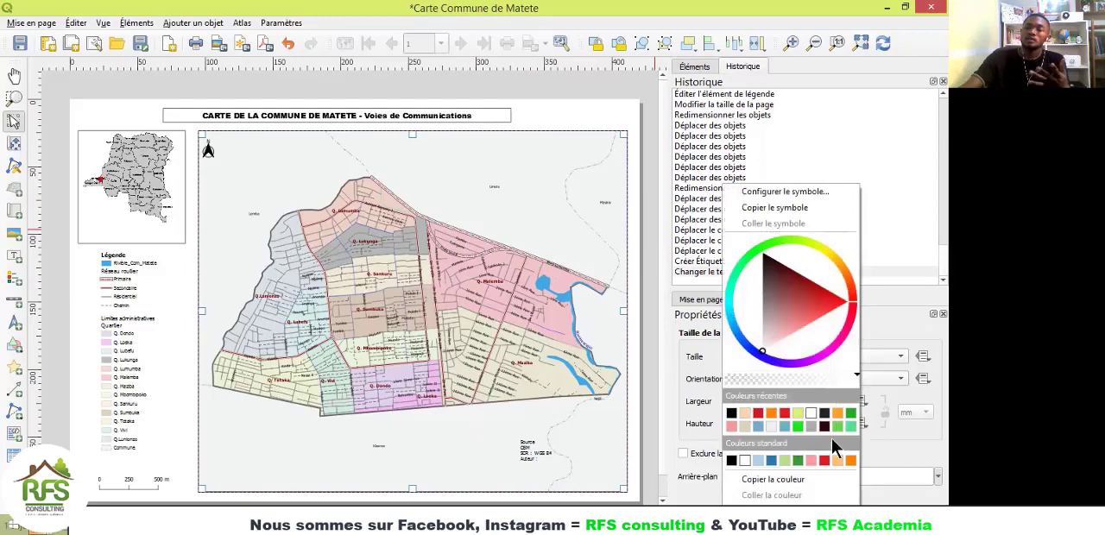
{"action": "left_click", "coordinate": [823, 246]}
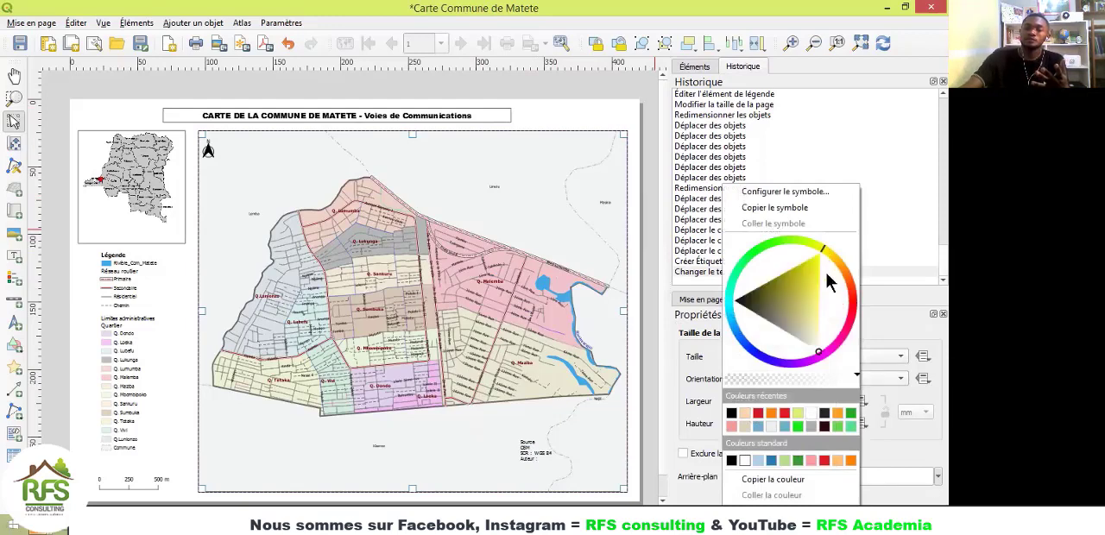
{"action": "left_click", "coordinate": [808, 272]}
{"action": "left_click", "coordinate": [827, 256]}
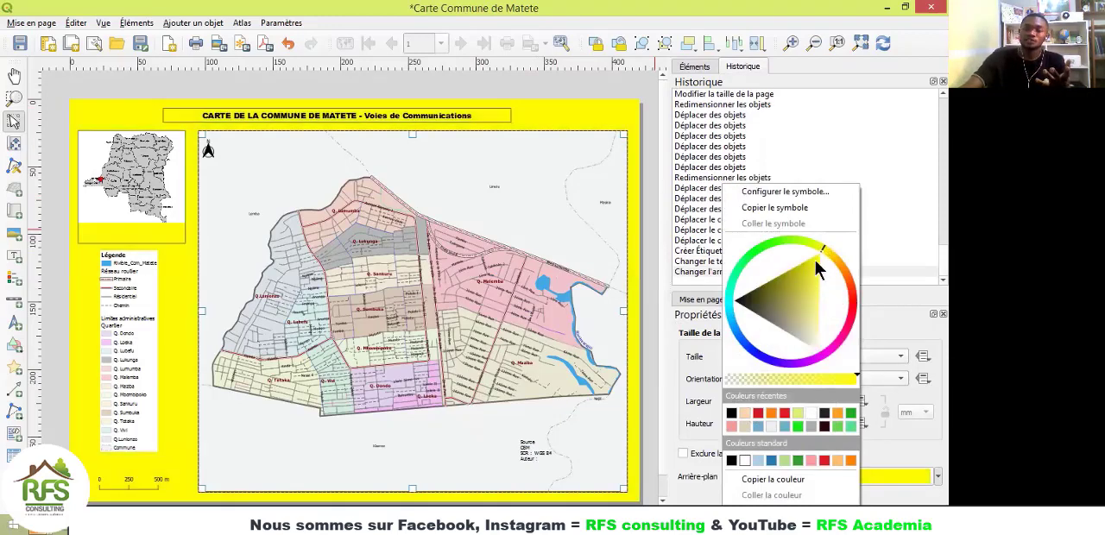
{"action": "mouse_move", "coordinate": [816, 261]}
{"action": "left_mouse_down"}
{"action": "mouse_move", "coordinate": [813, 315]}
{"action": "mouse_move", "coordinate": [829, 343]}
{"action": "left_mouse_up"}
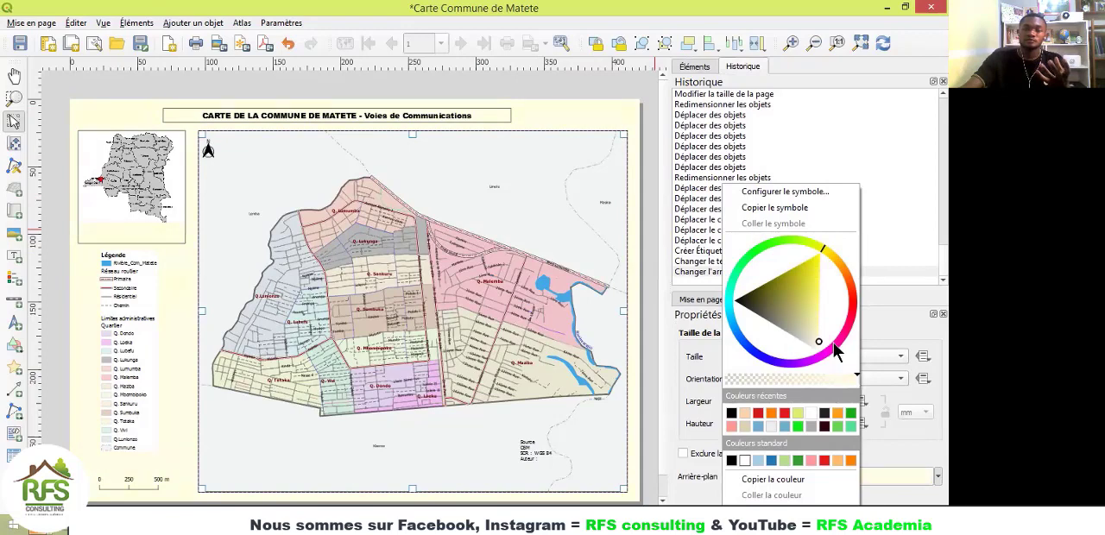
{"action": "left_click", "coordinate": [608, 124]}
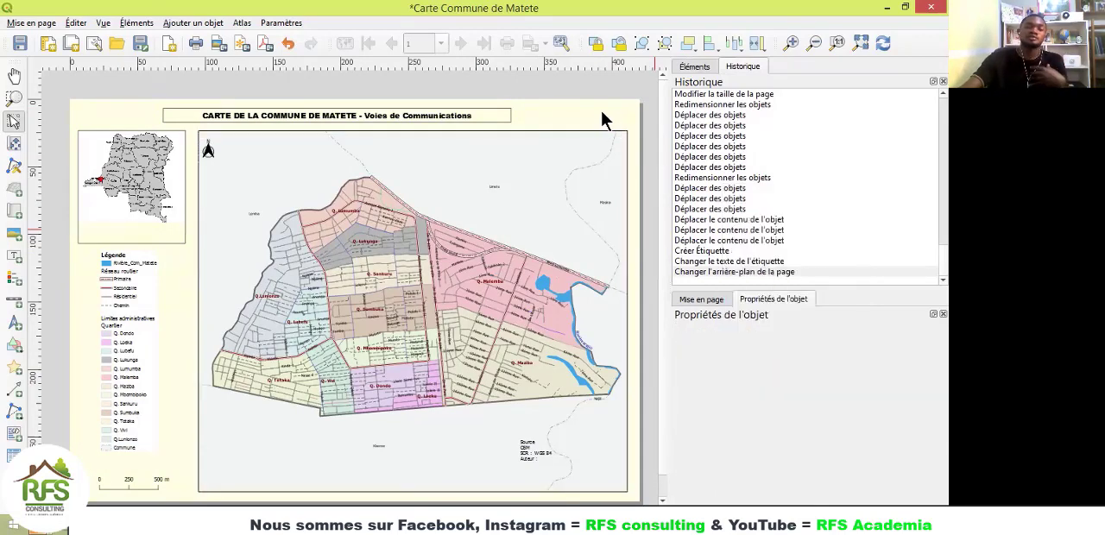